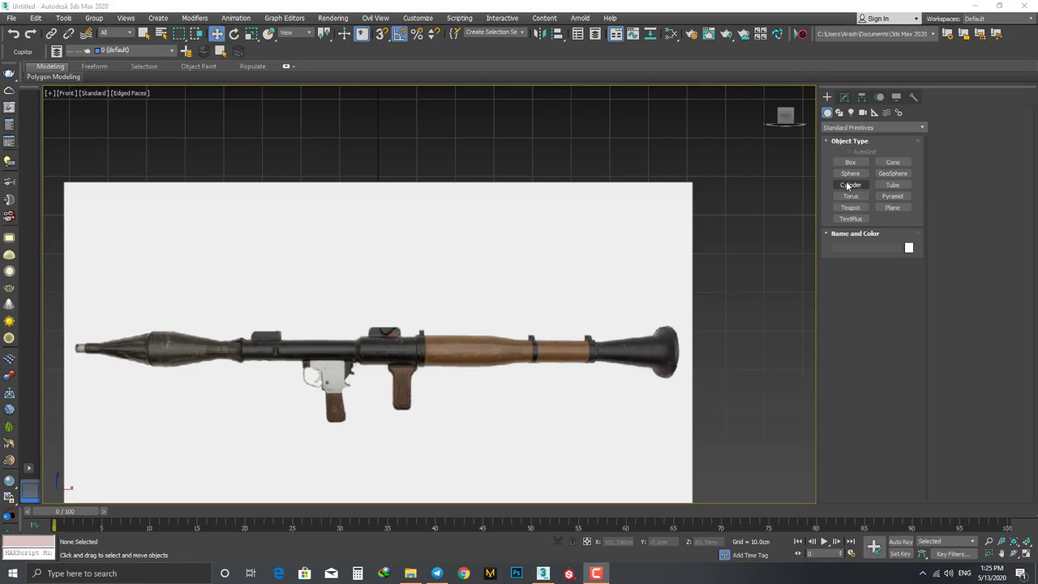
# Step: Draw a thin cylinder centred on the launcher's rear flare
pyautogui.scroll(3, 663, 350)
pyautogui.moveTo(661, 358)
pyautogui.mouseDown()
pyautogui.moveTo(701, 357)
pyautogui.moveTo(630, 360)
pyautogui.moveTo(712, 355)
pyautogui.mouseUp()
pyautogui.press('e')
# Step: Move the cylinder onto the flare's rim and set its radius to 7 cm
pyautogui.press('w')
pyautogui.scroll(2, 657, 370)
pyautogui.click(844, 97)
pyautogui.moveTo(910, 372)
pyautogui.mouseDown()
pyautogui.moveTo(910, 395)
pyautogui.moveTo(912, 350)
pyautogui.mouseUp()
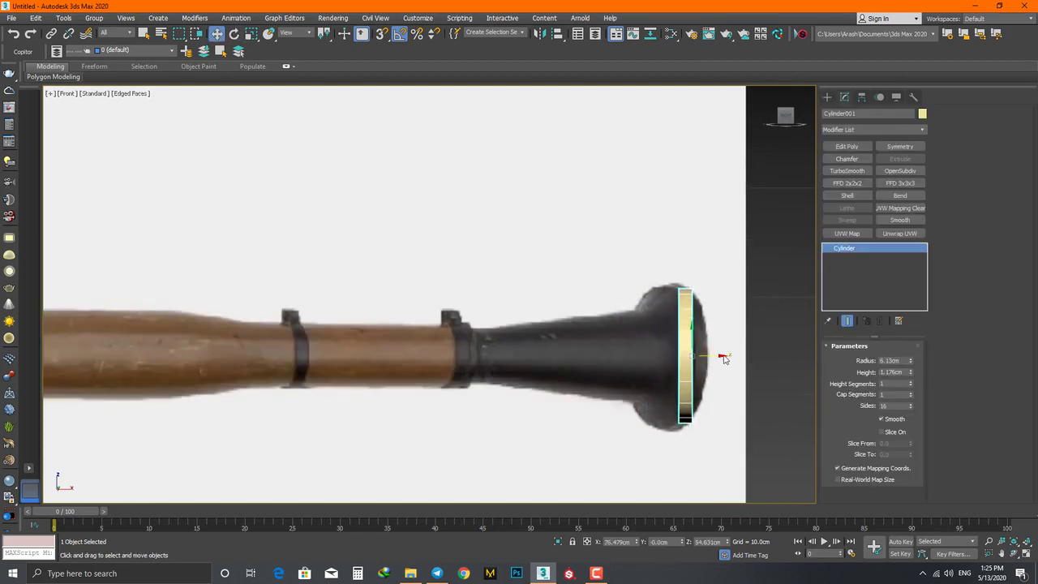
pyautogui.moveTo(724, 359); pyautogui.dragTo(715, 355)
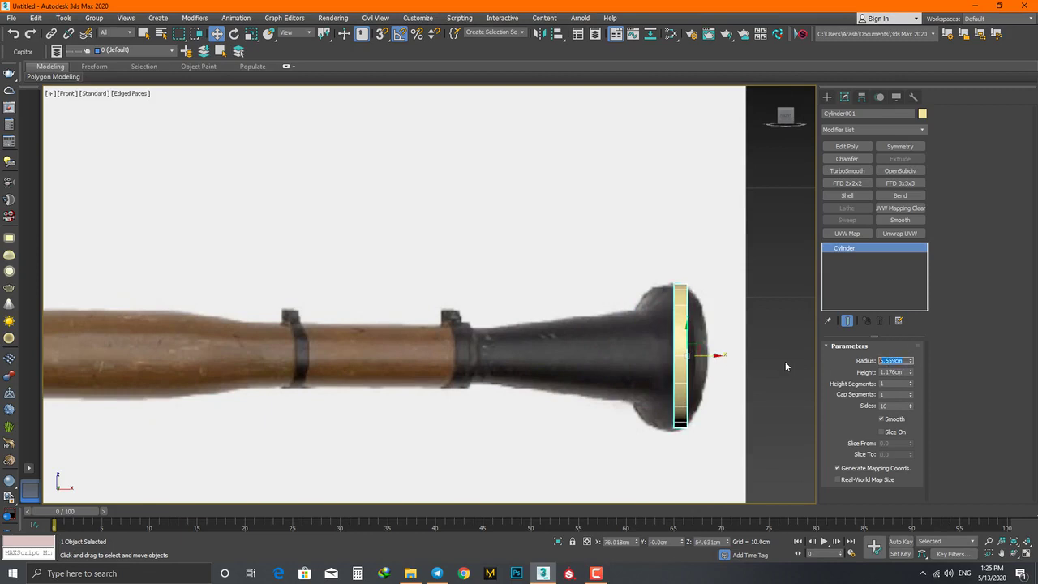
pyautogui.write('7')
pyautogui.press('Return')
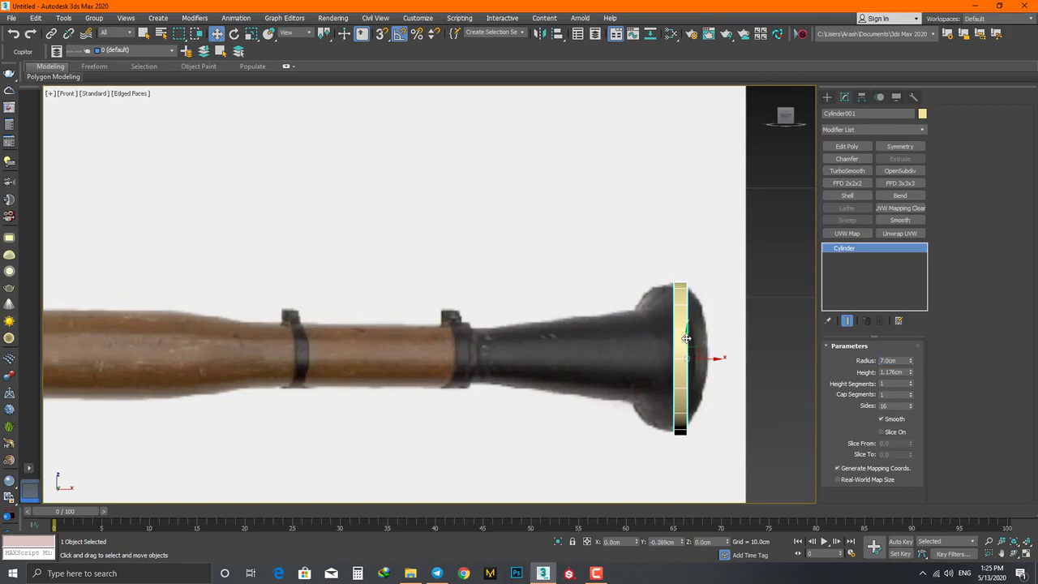
# Step: Add Edit Poly and inset the cylinder's cap polygon by 1.716 cm
pyautogui.click(847, 146)
pyautogui.keyDown('alt'); pyautogui.moveTo(681, 357); pyautogui.dragTo(713, 351, button='middle'); pyautogui.keyUp('alt')
pyautogui.press('4')
pyautogui.click(717, 351)
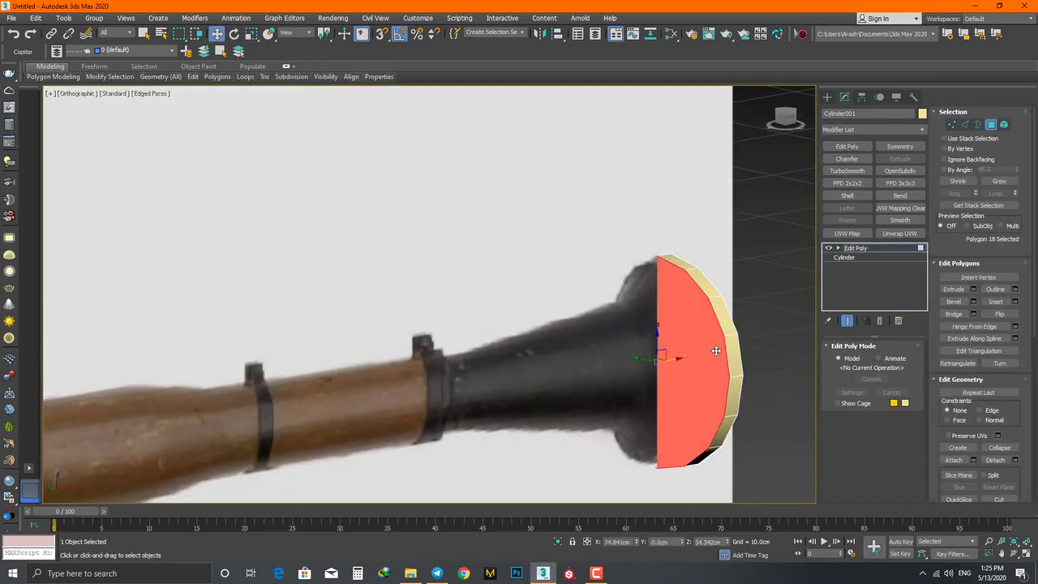
pyautogui.click(1018, 301)
pyautogui.moveTo(437, 315); pyautogui.dragTo(457, 232)
pyautogui.click(435, 331)
# Step: Extrude the cap 5.357 cm and scale its end vertices inward into a taper
pyautogui.click(974, 290)
pyautogui.press('f')
pyautogui.scroll(2, 564, 236)
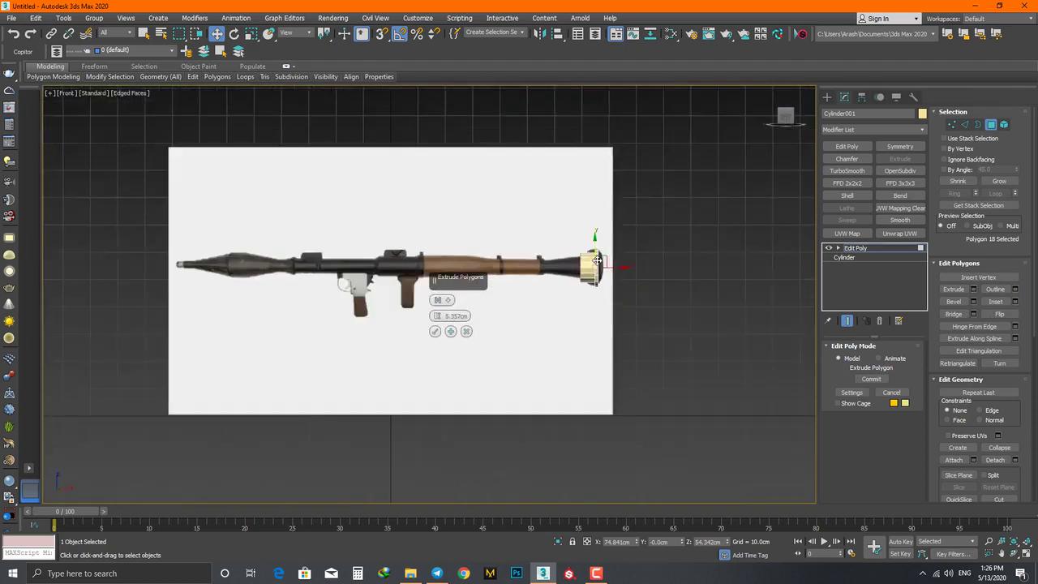
pyautogui.scroll(8, 552, 268)
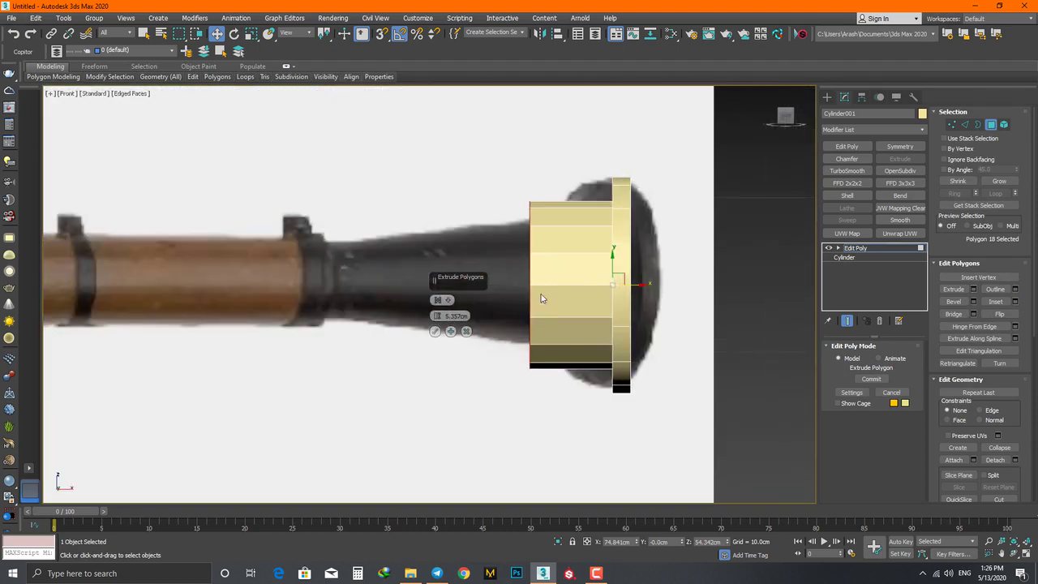
pyautogui.click(436, 331)
pyautogui.press('1')
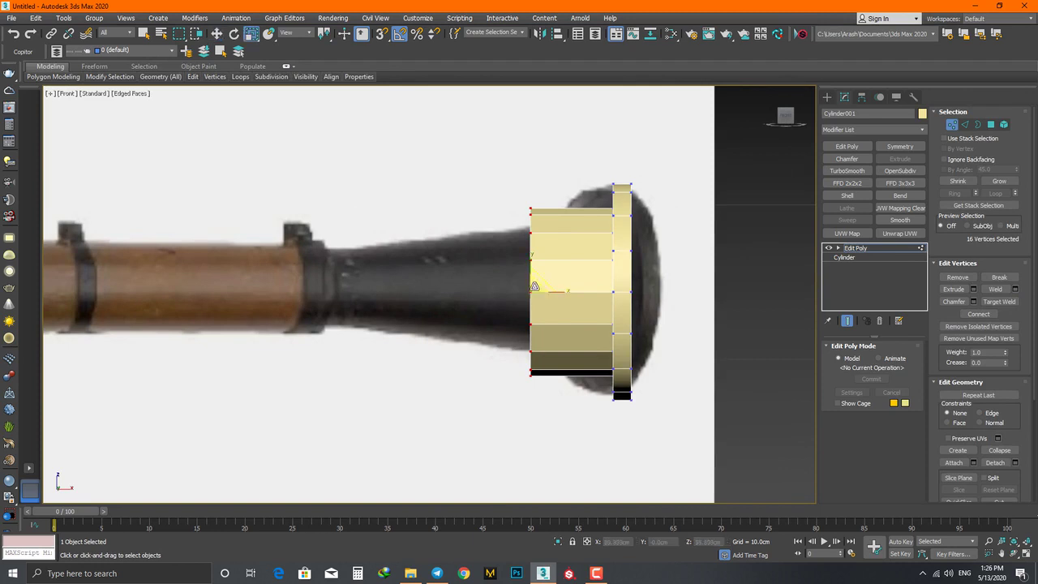
pyautogui.moveTo(535, 287); pyautogui.dragTo(537, 305)
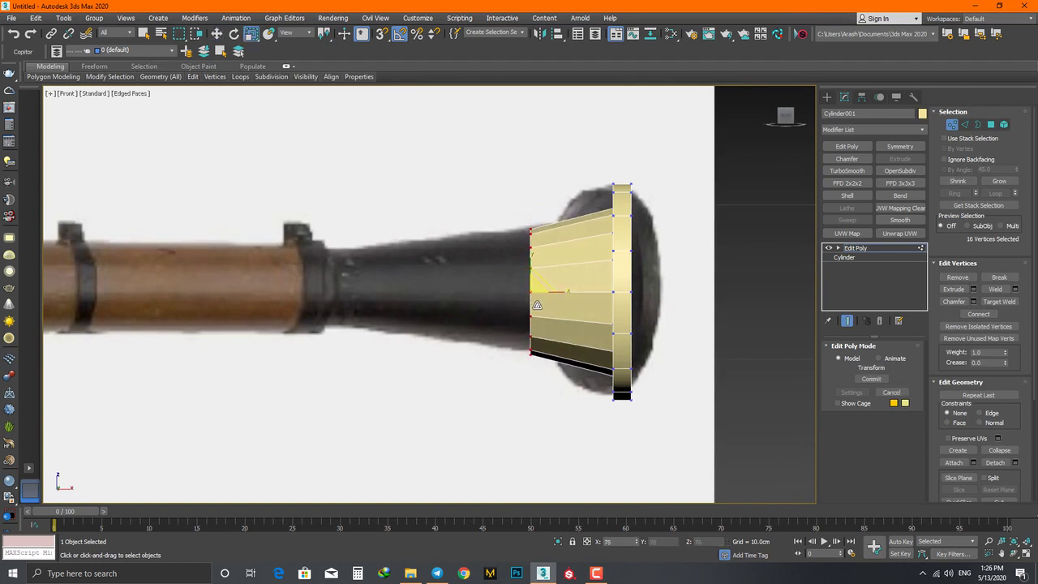
# Step: Extrude the end faces 4.797 cm and scale the new end inward to narrow the taper
pyautogui.press('4')
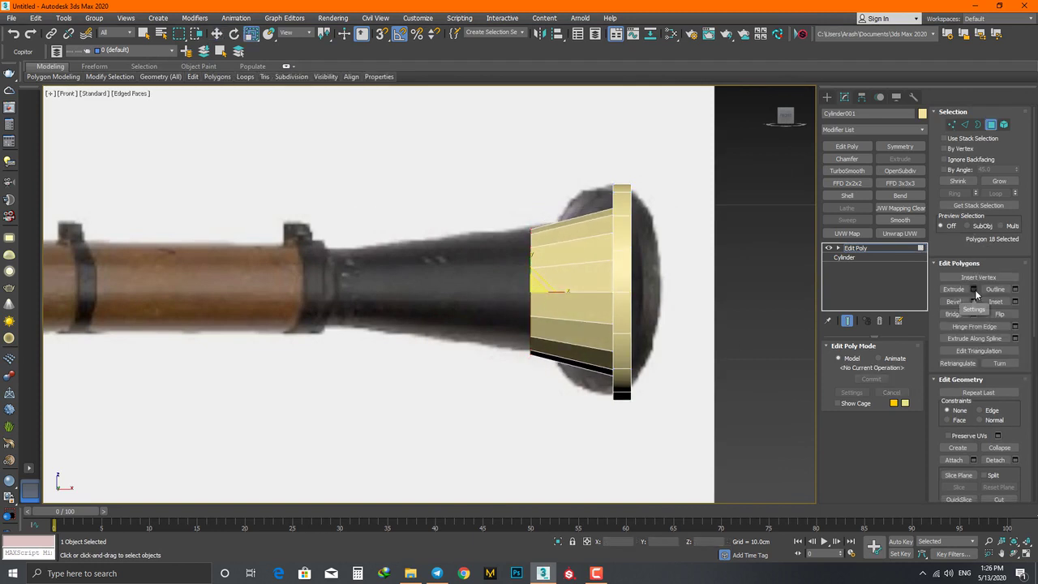
pyautogui.click(975, 289)
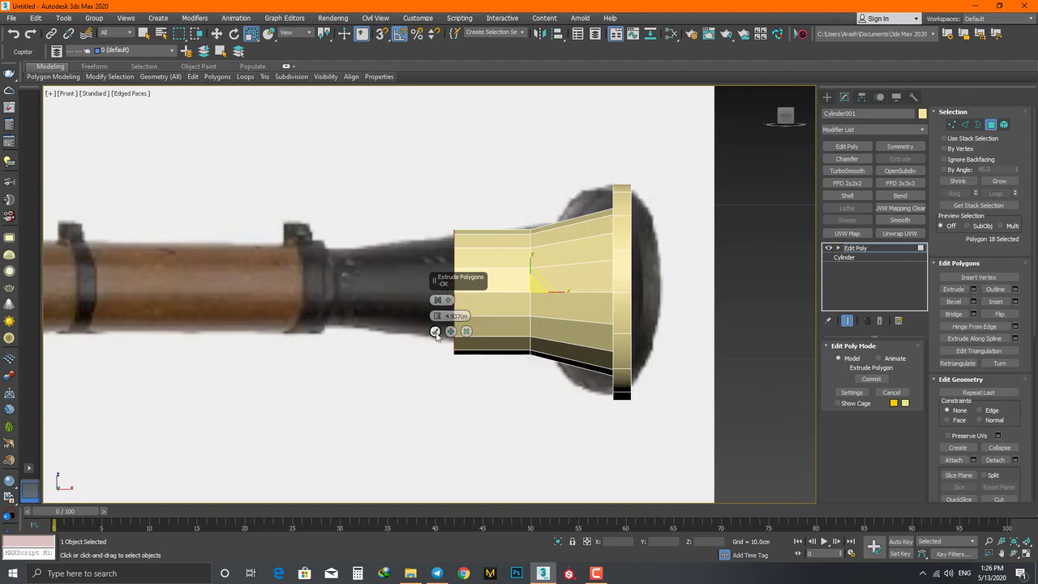
pyautogui.click(436, 332)
pyautogui.moveTo(461, 290); pyautogui.dragTo(458, 302)
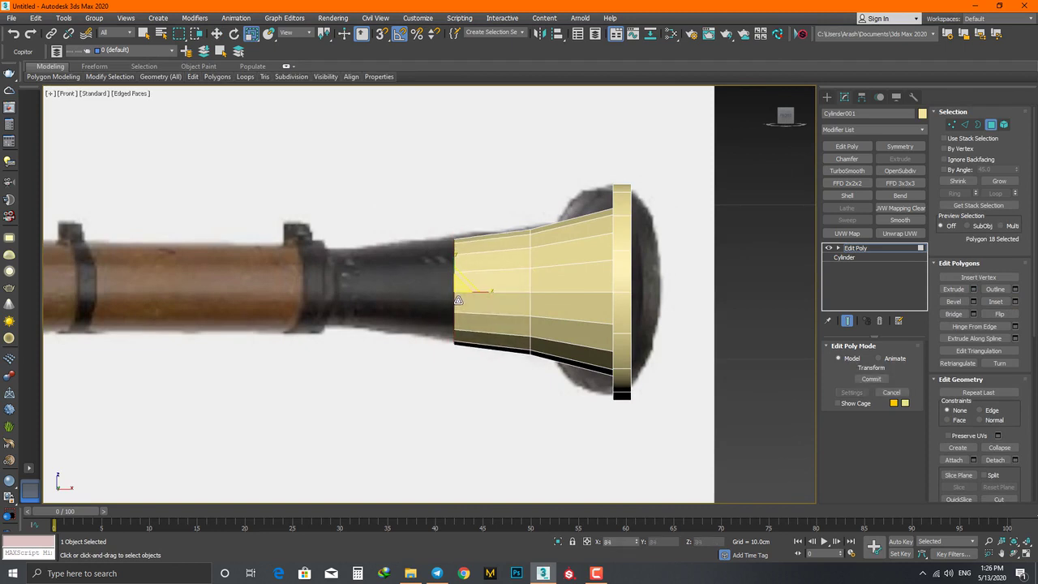
pyautogui.rightClick(459, 299)
pyautogui.click(471, 308)
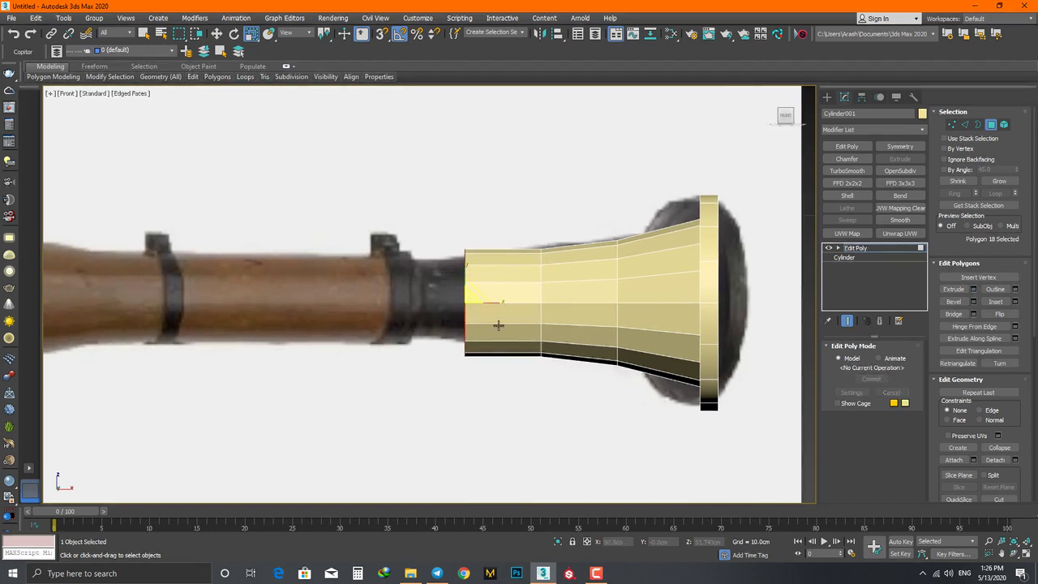
pyautogui.moveTo(472, 303); pyautogui.dragTo(471, 312)
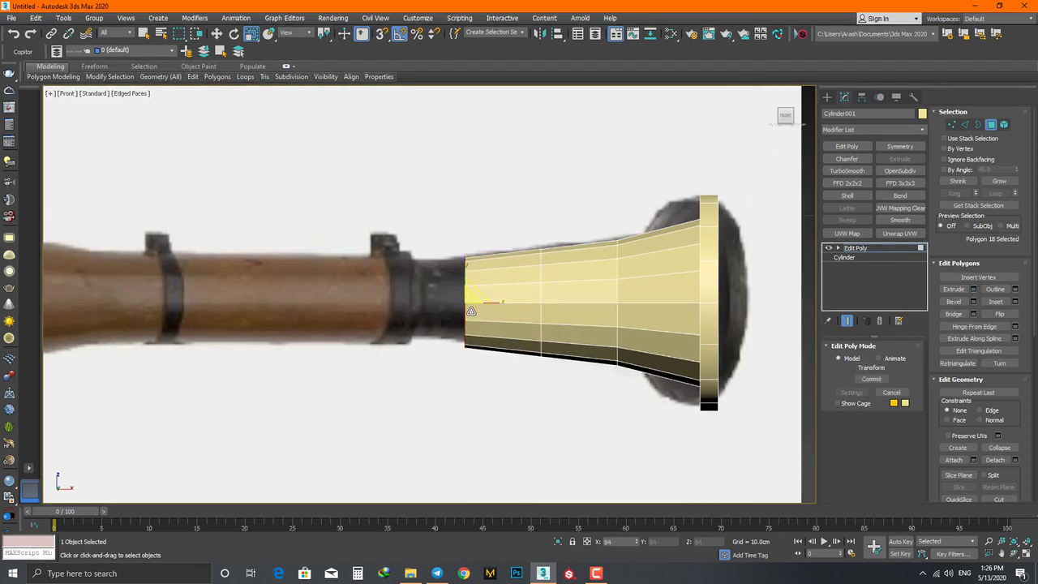
# Step: Extrude the end once more and scale the new end inward
pyautogui.click(974, 289)
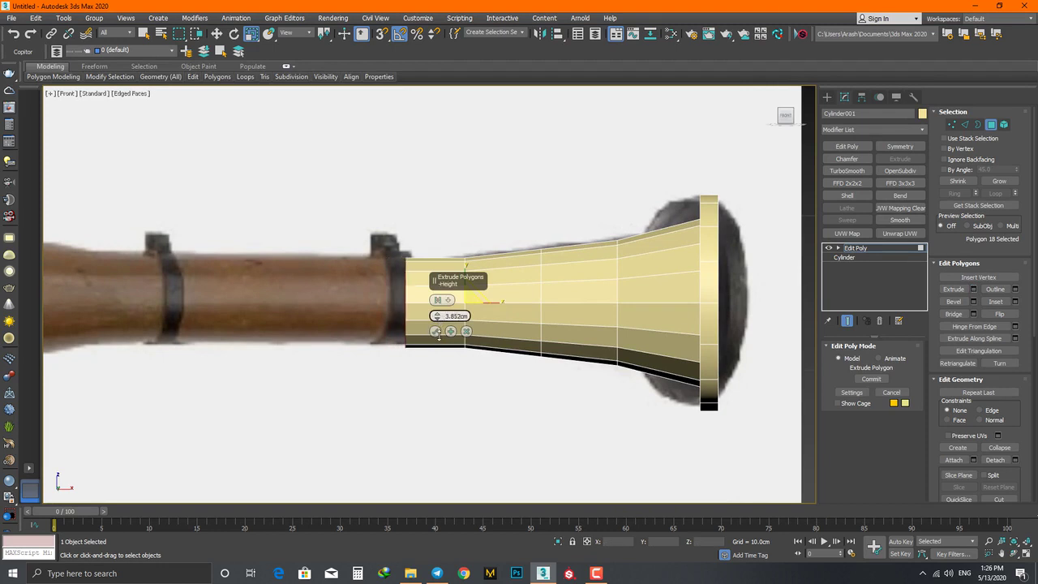
pyautogui.click(435, 331)
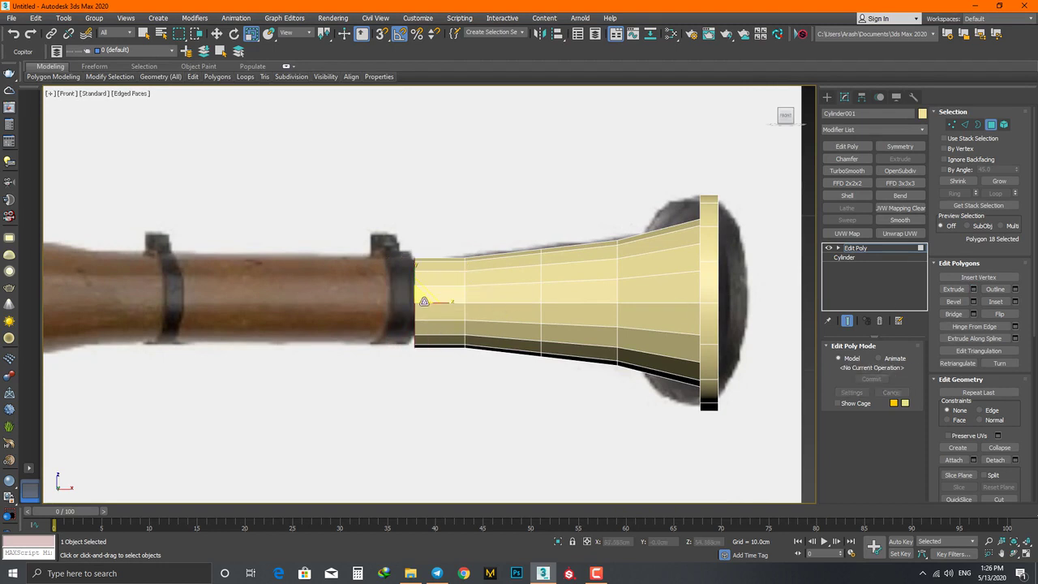
pyautogui.moveTo(424, 302); pyautogui.dragTo(423, 308)
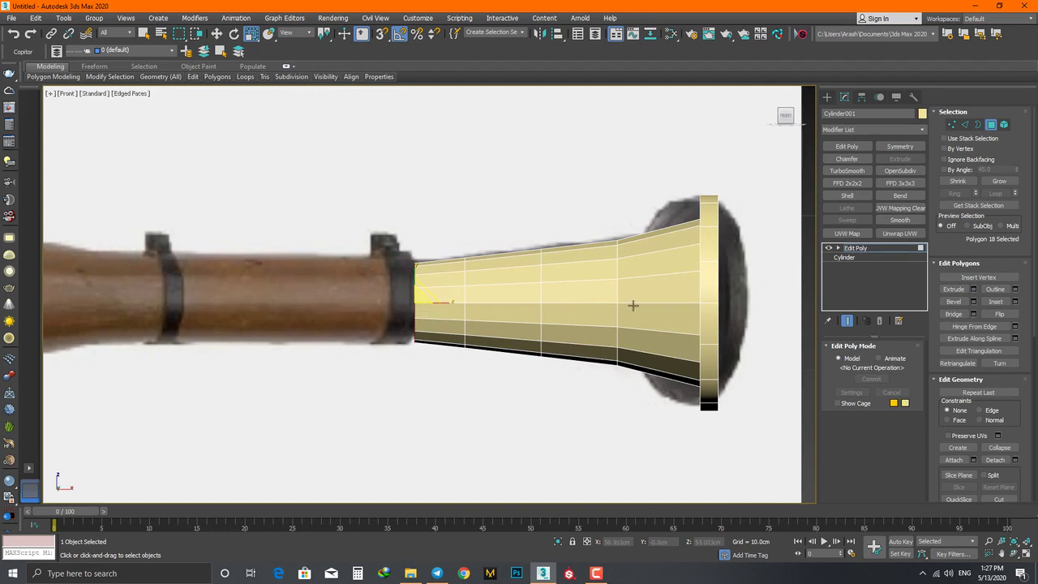
# Step: Extrude the tube end about 20 cm further left along the barrel
pyautogui.click(973, 289)
pyautogui.moveTo(372, 380); pyautogui.dragTo(569, 400, button='middle')
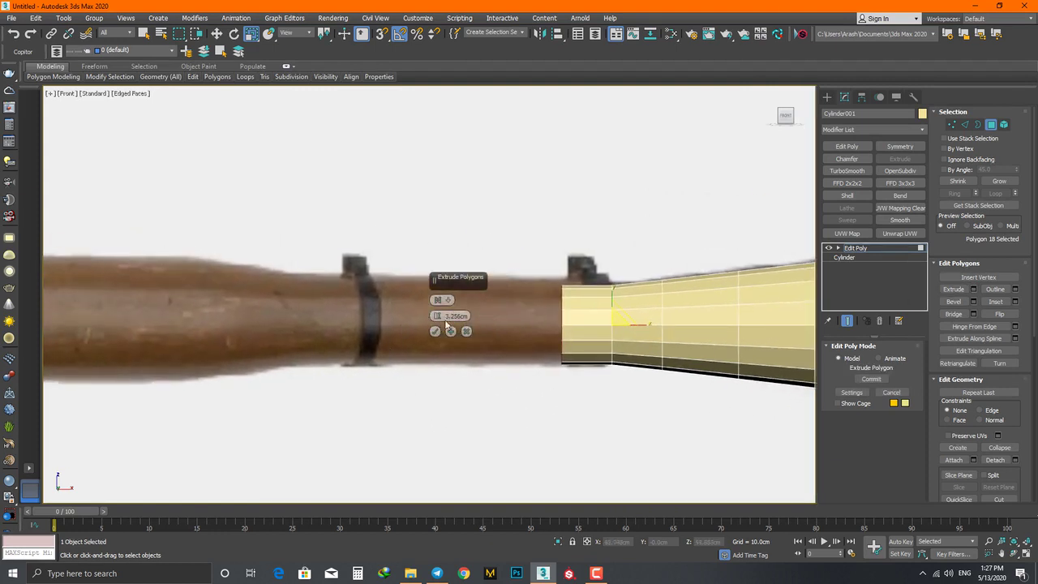
pyautogui.moveTo(445, 324); pyautogui.dragTo(421, 51)
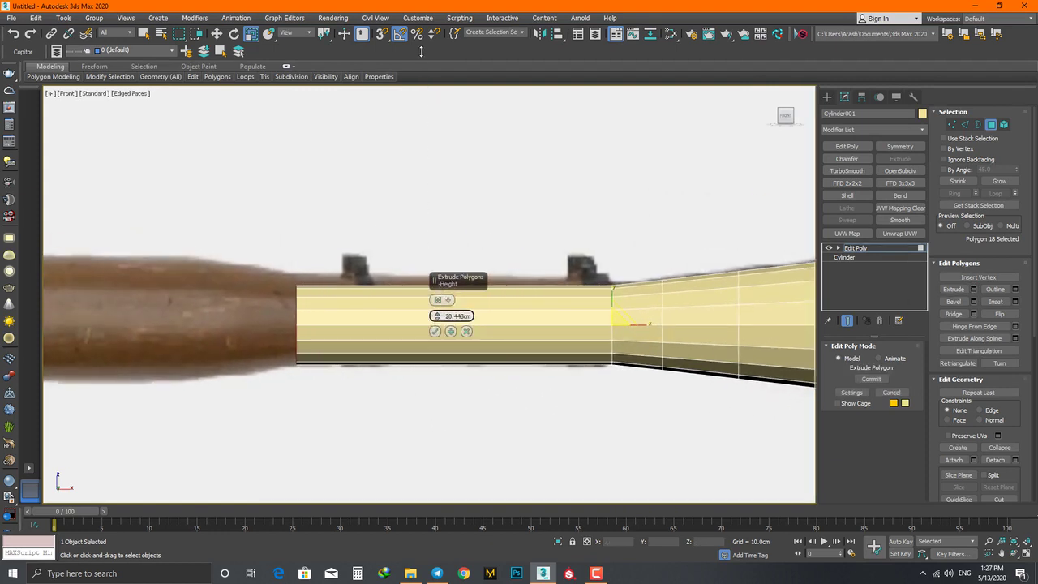
pyautogui.click(436, 331)
pyautogui.moveTo(297, 316); pyautogui.dragTo(366, 306, button='middle')
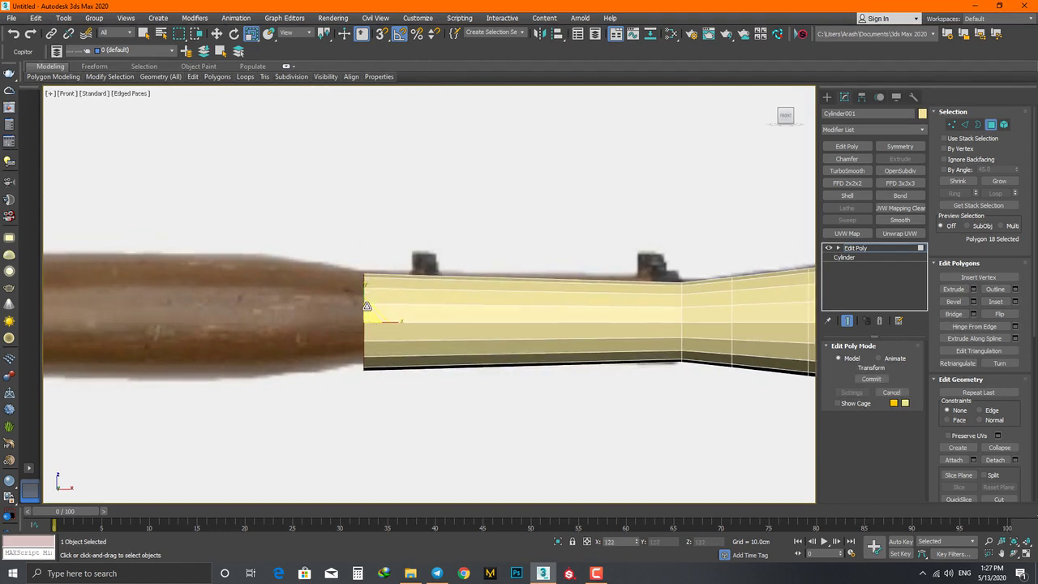
# Step: Add a short 4.236 cm extrusion to the tube end
pyautogui.click(974, 288)
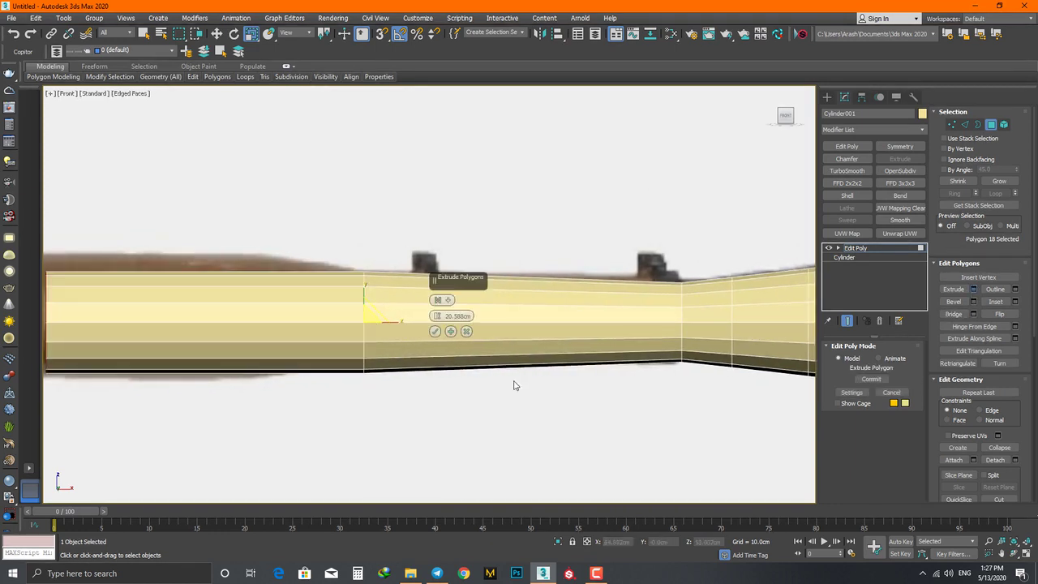
pyautogui.moveTo(515, 385); pyautogui.dragTo(645, 384, button='middle')
pyautogui.moveTo(437, 316); pyautogui.dragTo(438, 395)
pyautogui.moveTo(433, 18); pyautogui.dragTo(431, 7)
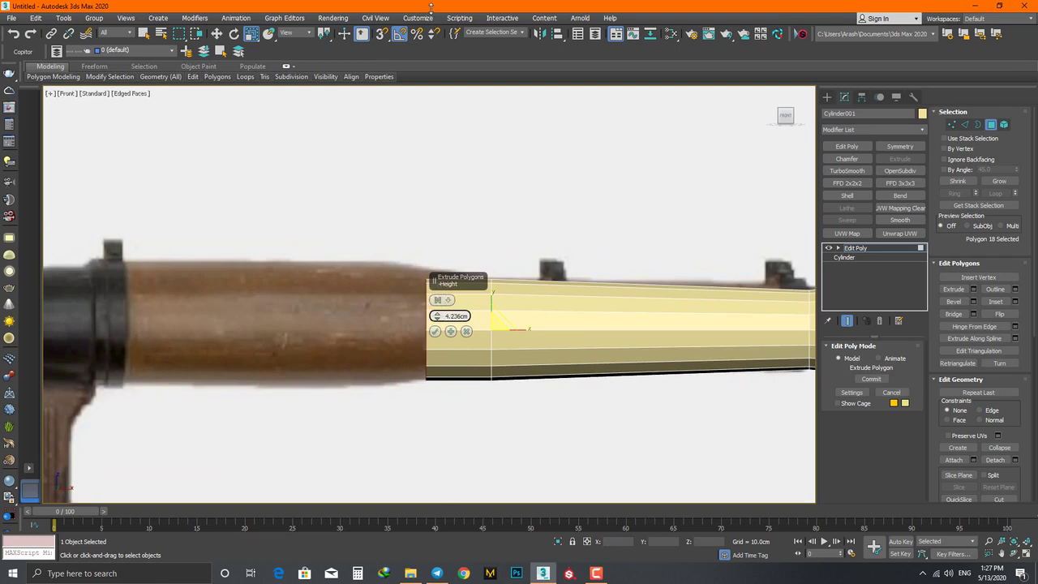
pyautogui.click(435, 331)
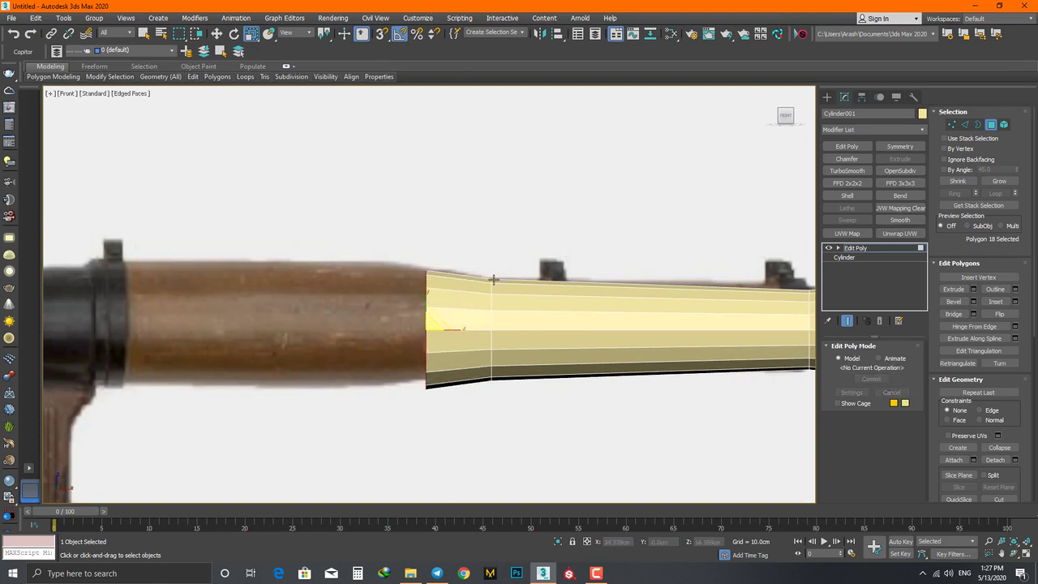
# Step: Extrude the tube about 19 cm further left toward the gun body
pyautogui.moveTo(736, 325); pyautogui.dragTo(670, 369, button='middle')
pyautogui.click(974, 289)
pyautogui.moveTo(420, 337); pyautogui.dragTo(553, 352, button='middle')
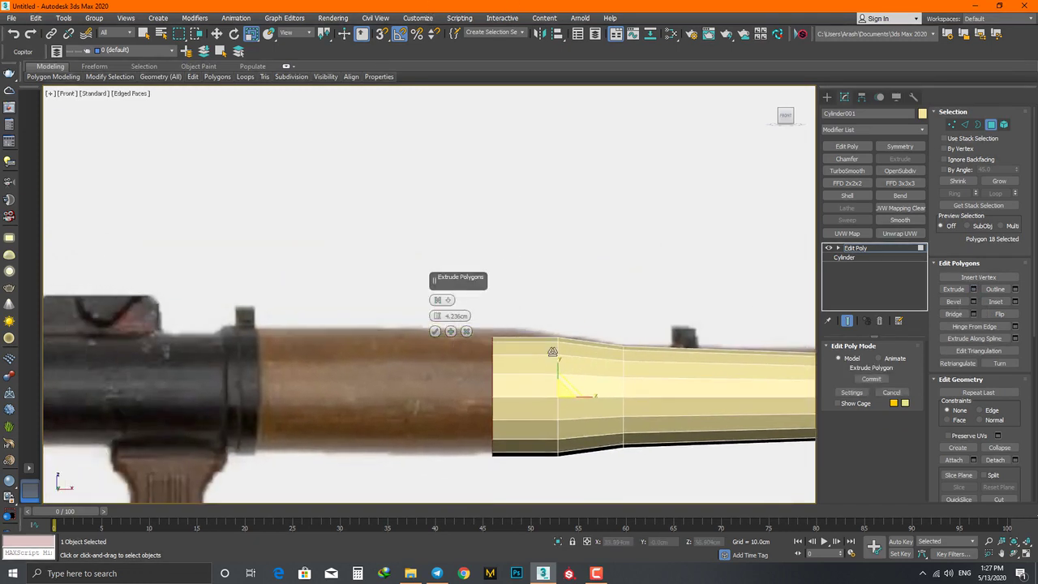
pyautogui.moveTo(437, 325); pyautogui.dragTo(436, 306)
pyautogui.press('Return')
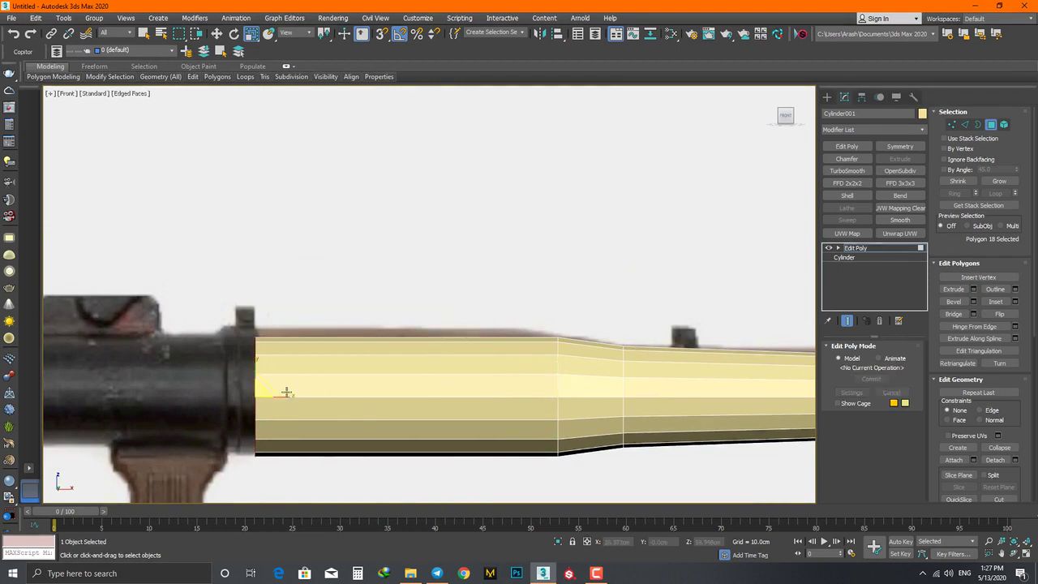
pyautogui.moveTo(275, 406); pyautogui.dragTo(528, 375, button='middle')
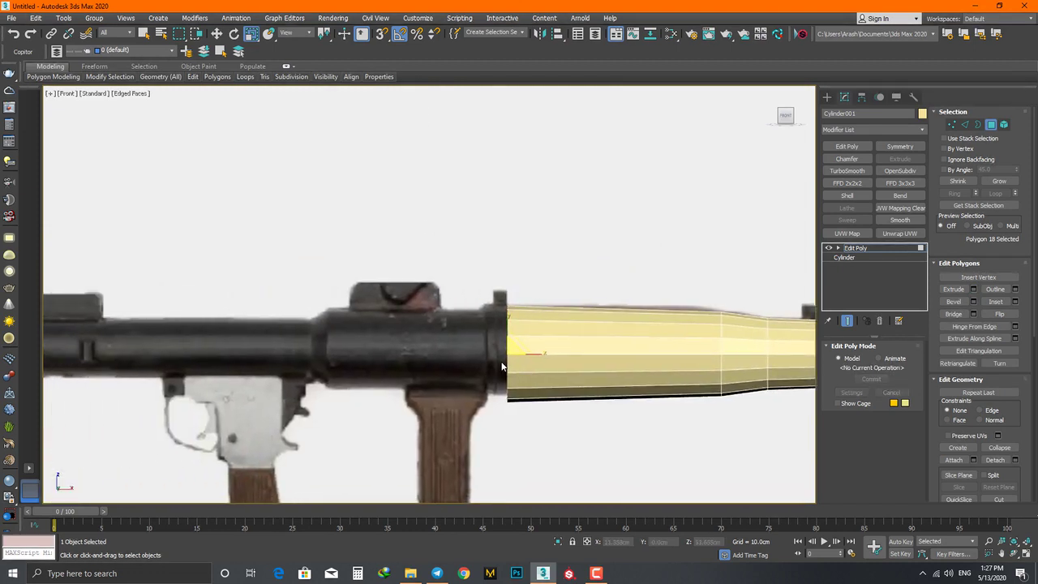
pyautogui.scroll(3, 502, 367)
# Step: Add a very small extrusion to the tube's front end
pyautogui.click(974, 289)
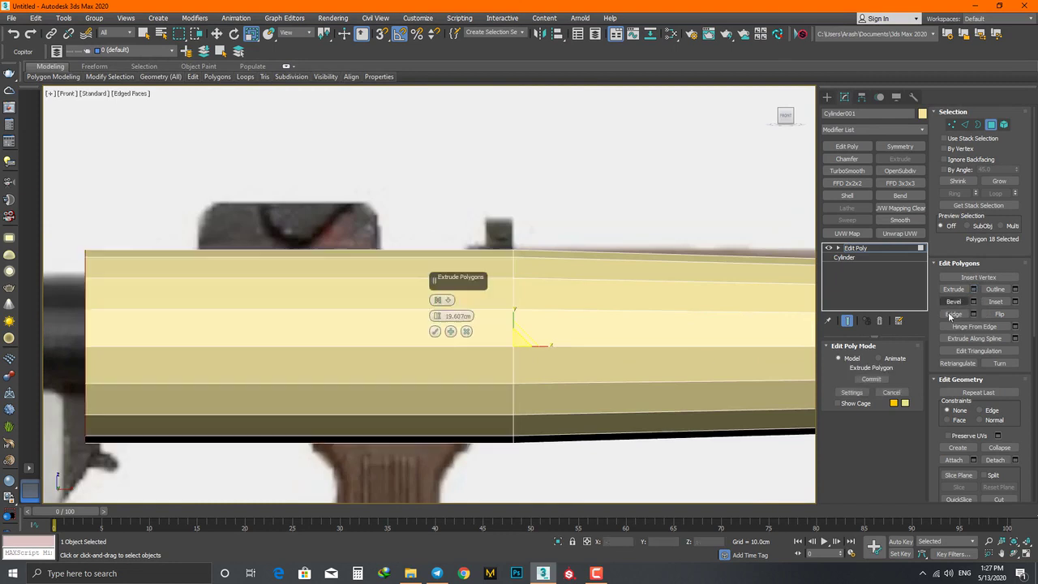
pyautogui.moveTo(436, 317); pyautogui.dragTo(432, 279)
pyautogui.click(435, 331)
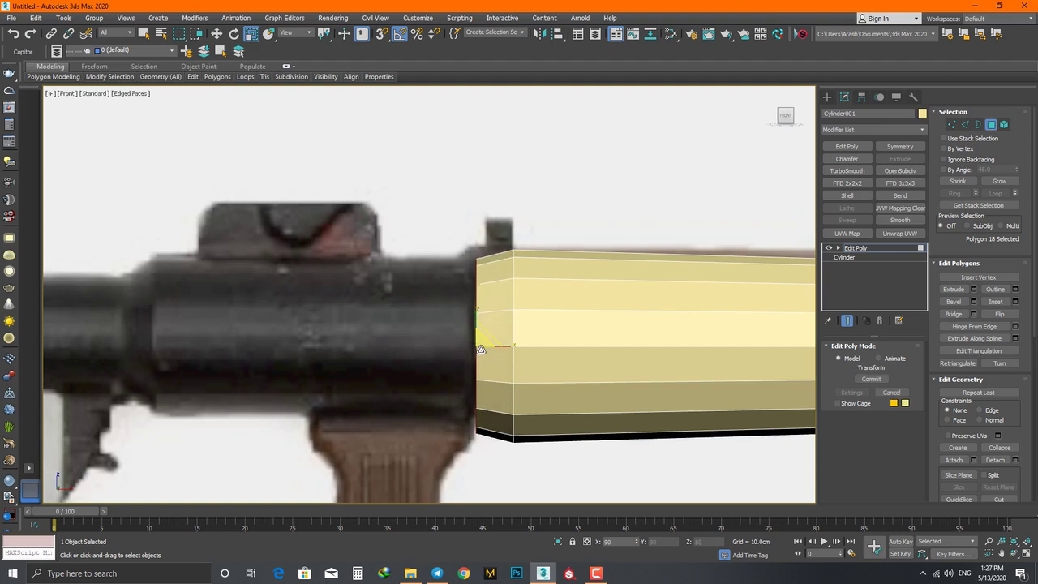
# Step: Extrude the front faces out toward the warhead and enlarge the new end slightly
pyautogui.click(974, 288)
pyautogui.moveTo(252, 316); pyautogui.dragTo(437, 316, button='middle')
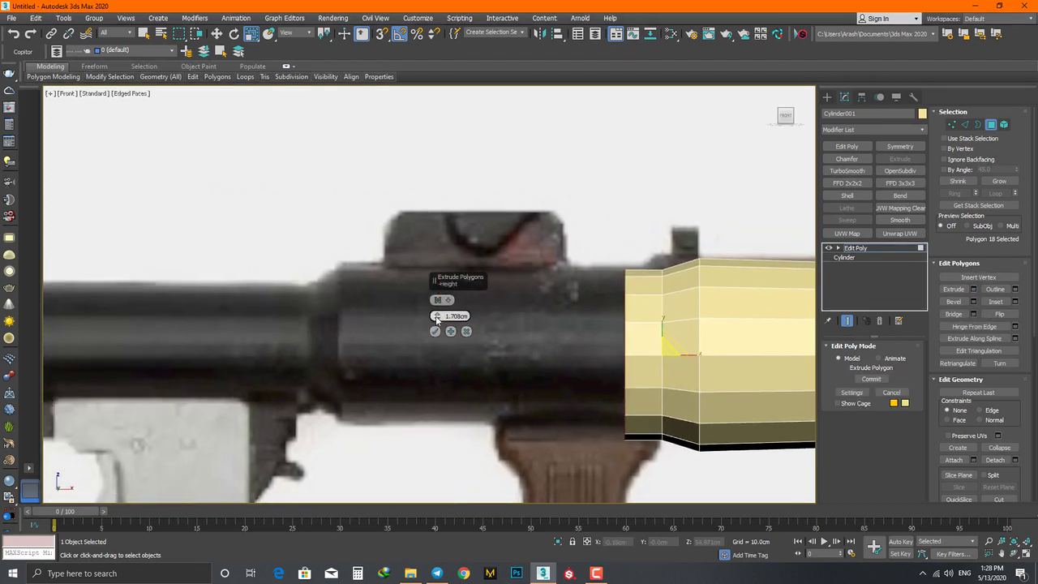
pyautogui.moveTo(437, 316); pyautogui.dragTo(460, 38)
pyautogui.click(436, 331)
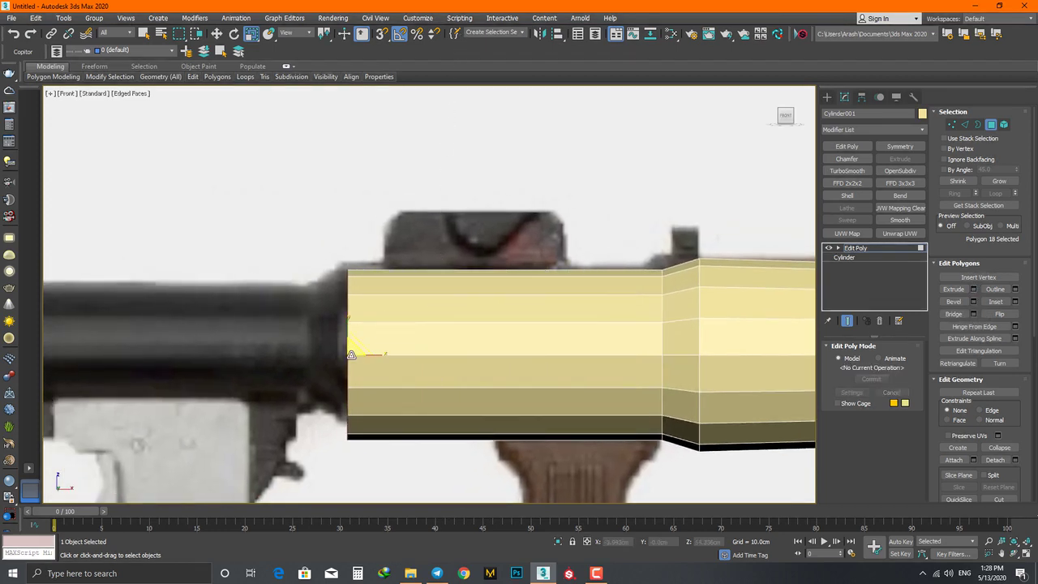
pyautogui.moveTo(352, 347); pyautogui.dragTo(351, 349)
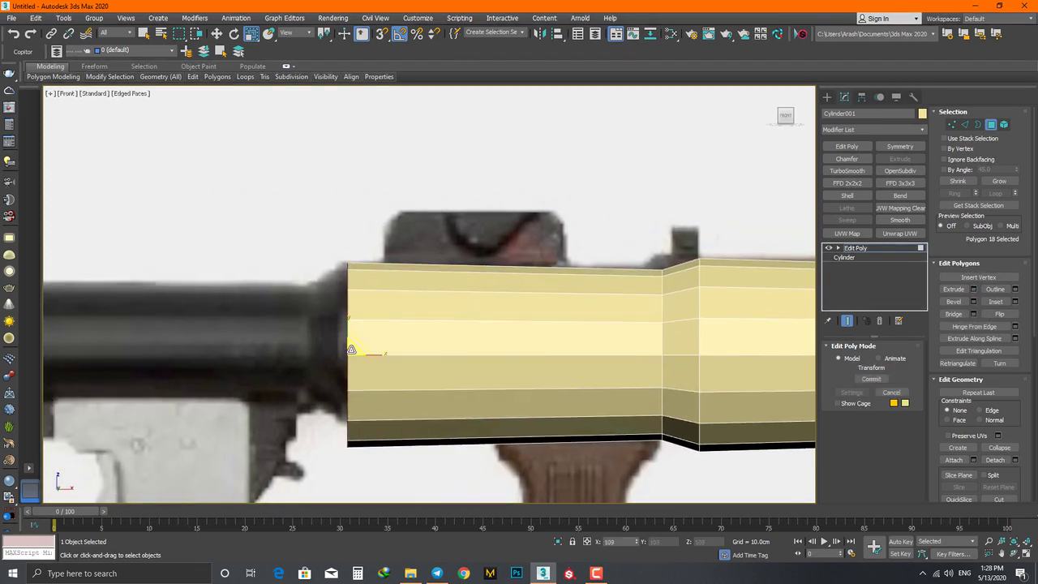
# Step: Extrude the end a short distance further and shrink the new end face
pyautogui.click(974, 289)
pyautogui.moveTo(436, 315); pyautogui.dragTo(436, 300)
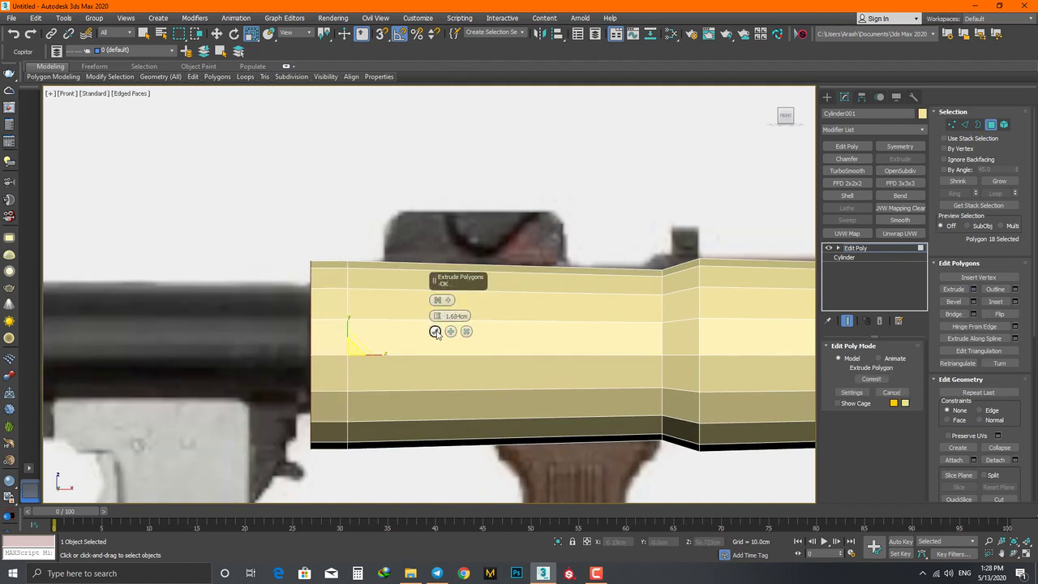
pyautogui.click(436, 331)
pyautogui.moveTo(313, 353); pyautogui.dragTo(316, 371)
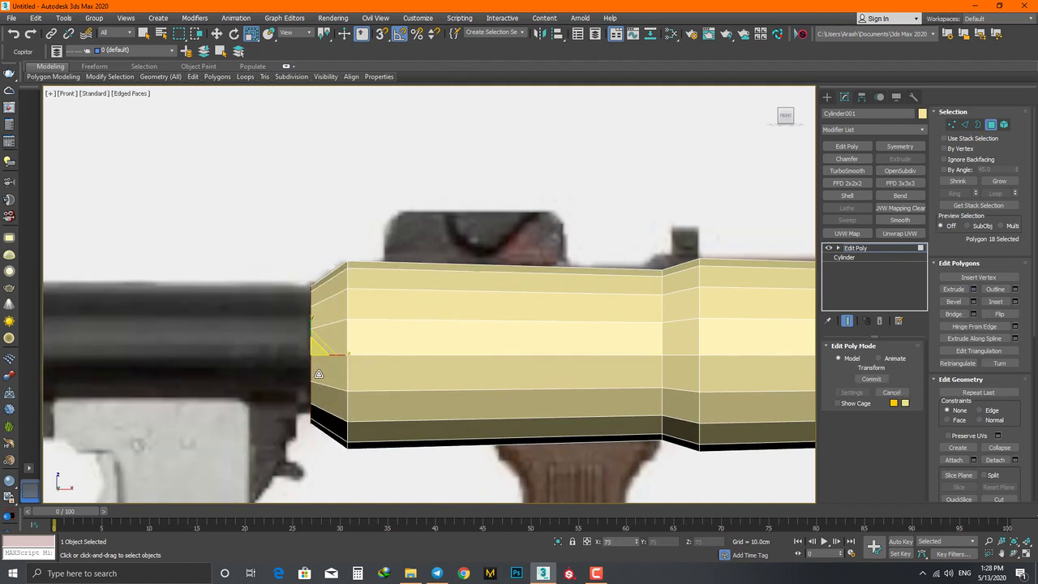
pyautogui.click(871, 379)
# Step: Extend the tube 24.264 cm to the warhead's base
pyautogui.moveTo(728, 363); pyautogui.dragTo(853, 376, button='middle')
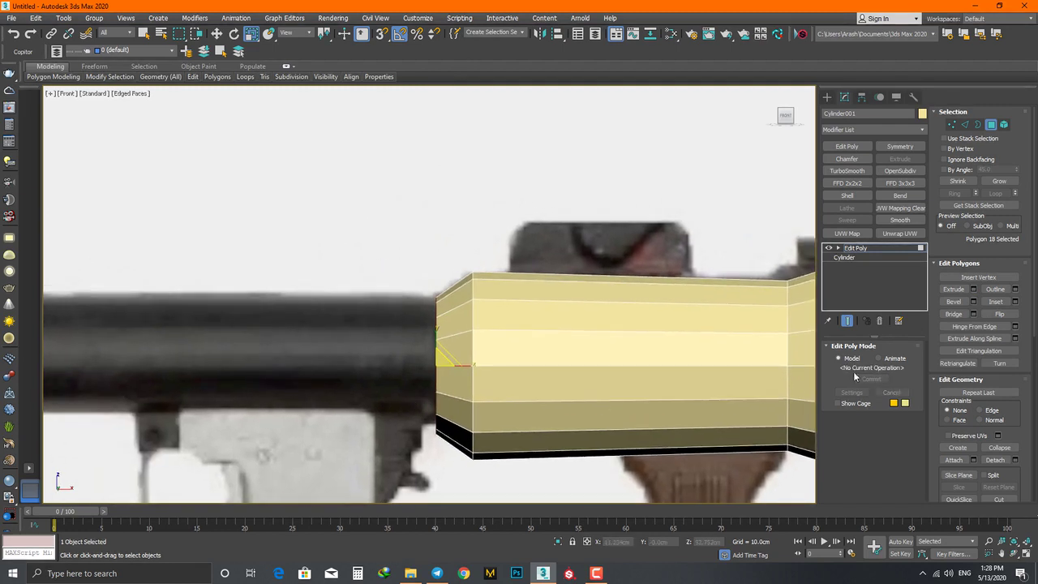
pyautogui.click(974, 289)
pyautogui.scroll(-3, 803, 381)
pyautogui.moveTo(437, 315); pyautogui.dragTo(438, 16)
# Step: Confirm the front extrusion and inset the front end cap in perspective view
pyautogui.click(435, 331)
pyautogui.scroll(-5, 386, 407)
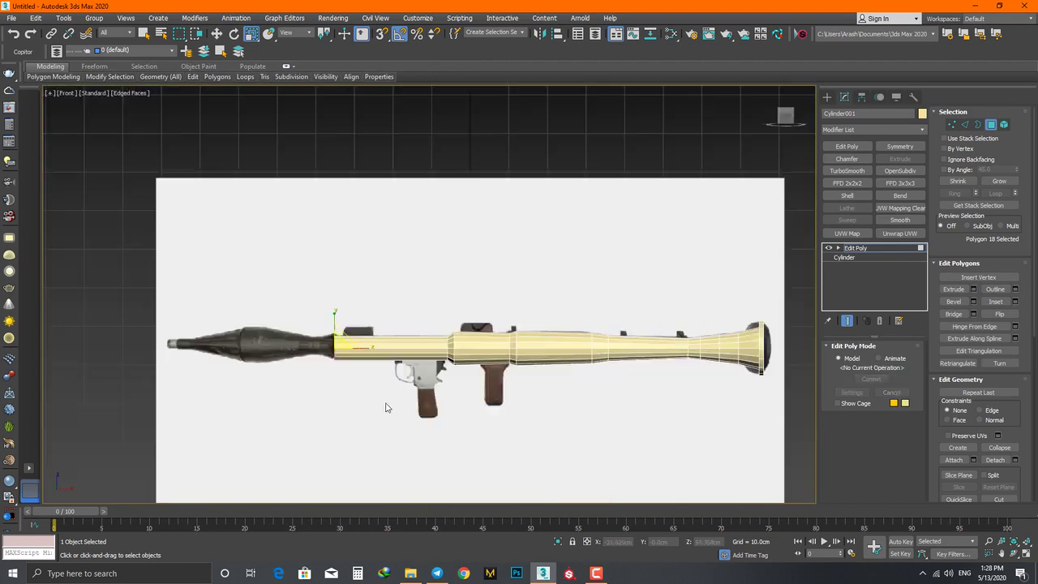
pyautogui.press('p')
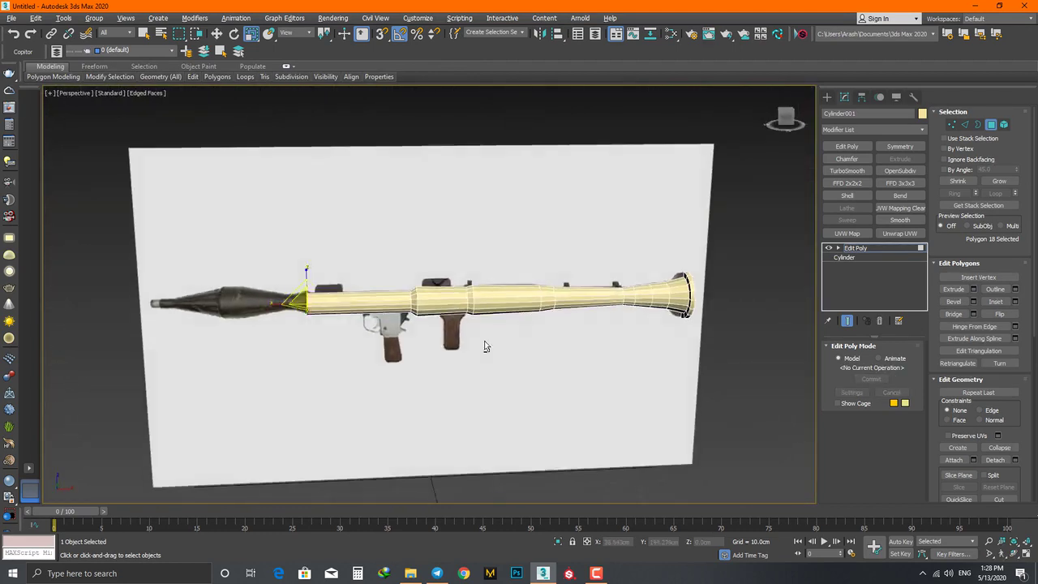
pyautogui.keyDown('alt'); pyautogui.moveTo(487, 359); pyautogui.dragTo(347, 316, button='middle'); pyautogui.keyUp('alt')
pyautogui.scroll(10, 348, 317)
pyautogui.scroll(-8, 355, 272)
pyautogui.scroll(8, 381, 305)
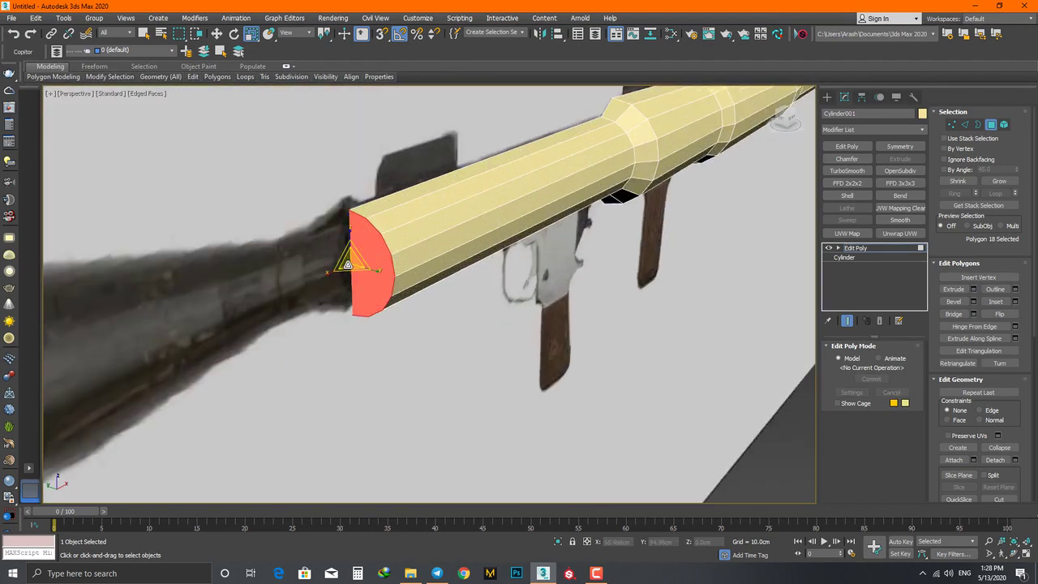
pyautogui.click(1014, 302)
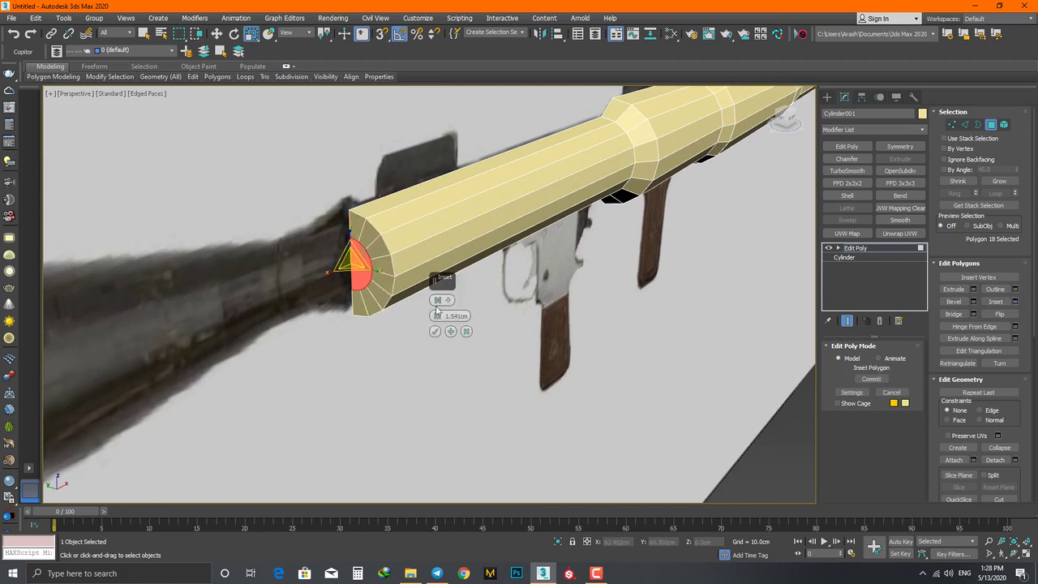
pyautogui.moveTo(436, 313); pyautogui.dragTo(437, 319)
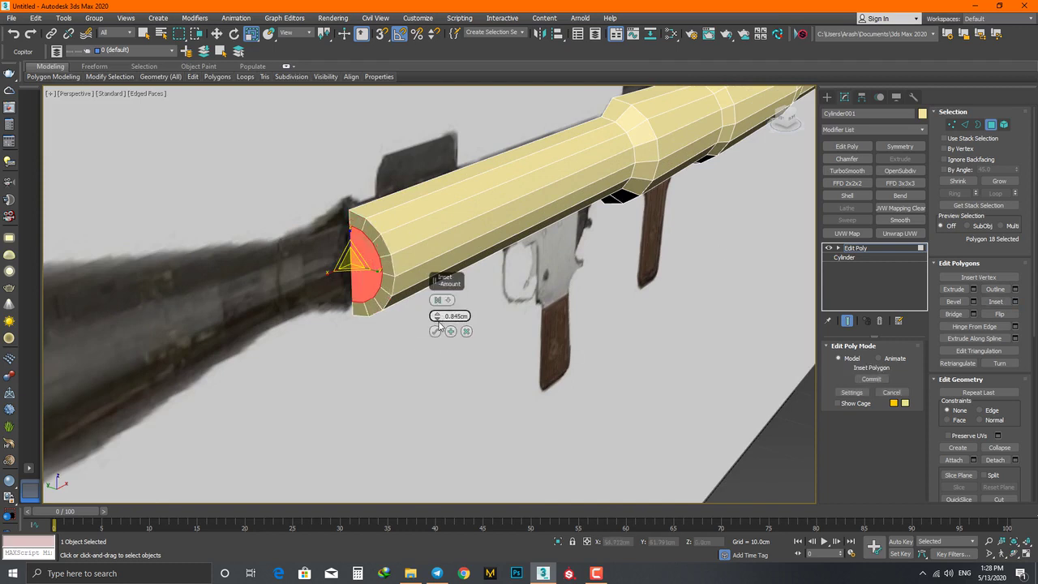
pyautogui.moveTo(436, 316); pyautogui.dragTo(436, 315)
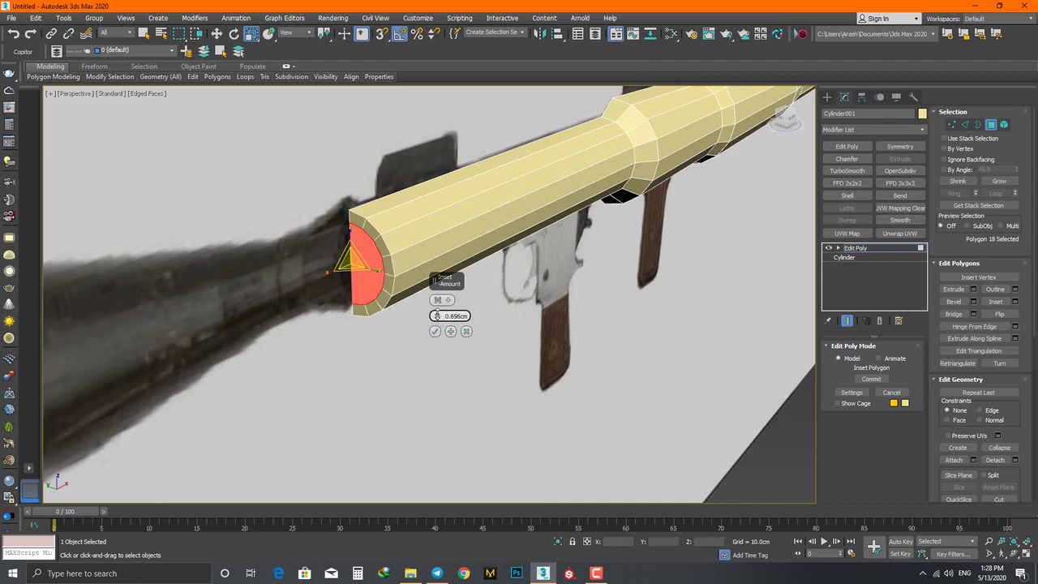
pyautogui.click(435, 331)
# Step: Push the inset front cap deep into the tube to hollow it
pyautogui.click(974, 290)
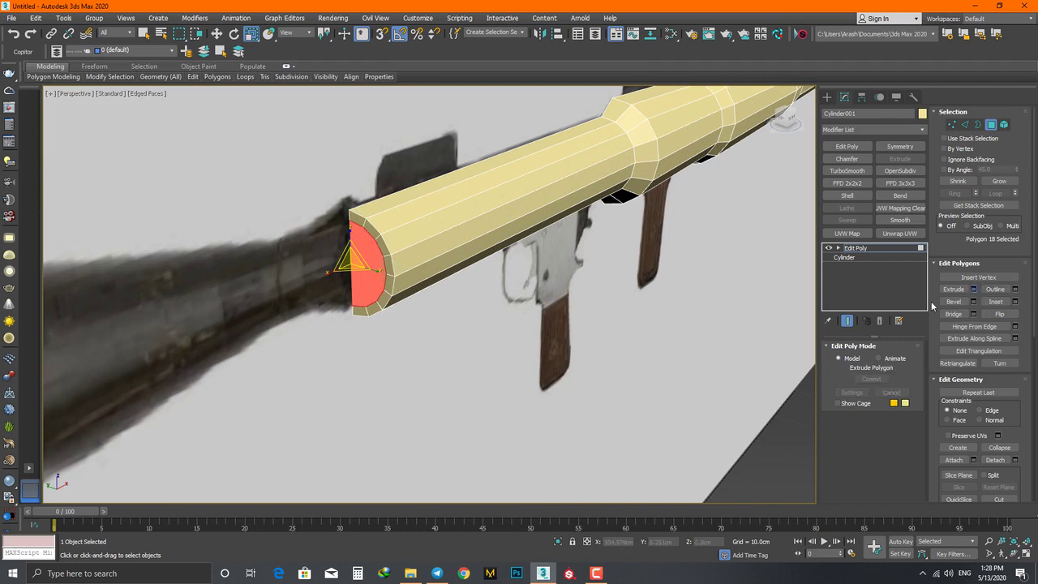
pyautogui.moveTo(431, 316); pyautogui.dragTo(418, 437)
pyautogui.press('F3')
pyautogui.click(442, 332)
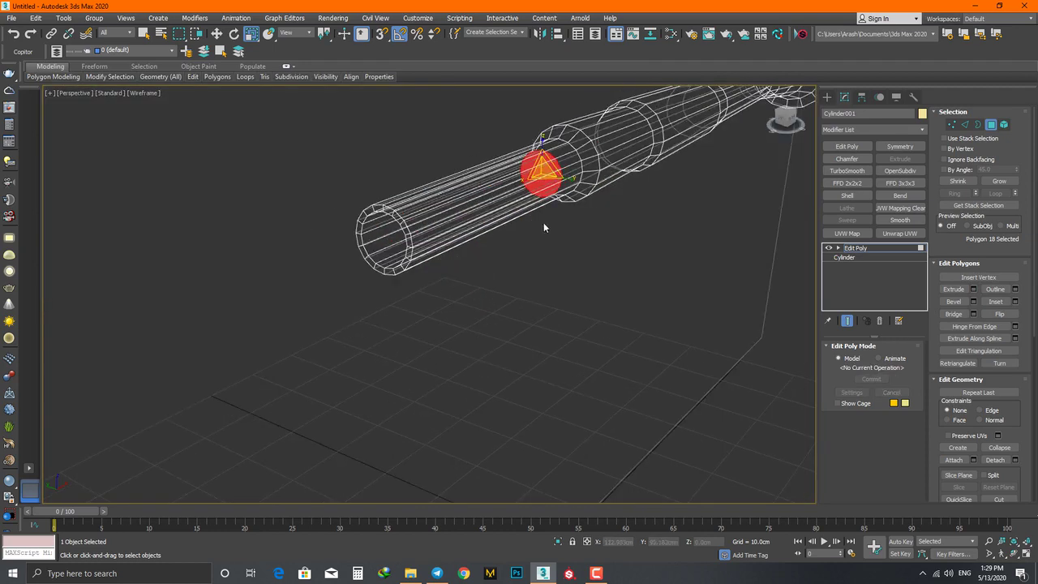
# Step: Inset the rear bell face by 1.392 cm
pyautogui.keyDown('alt'); pyautogui.moveTo(543, 223); pyautogui.dragTo(422, 259, button='middle'); pyautogui.keyUp('alt')
pyautogui.scroll(-3, 421, 260)
pyautogui.keyDown('alt'); pyautogui.moveTo(289, 203); pyautogui.dragTo(346, 307, button='middle'); pyautogui.keyUp('alt')
pyautogui.scroll(5, 346, 306)
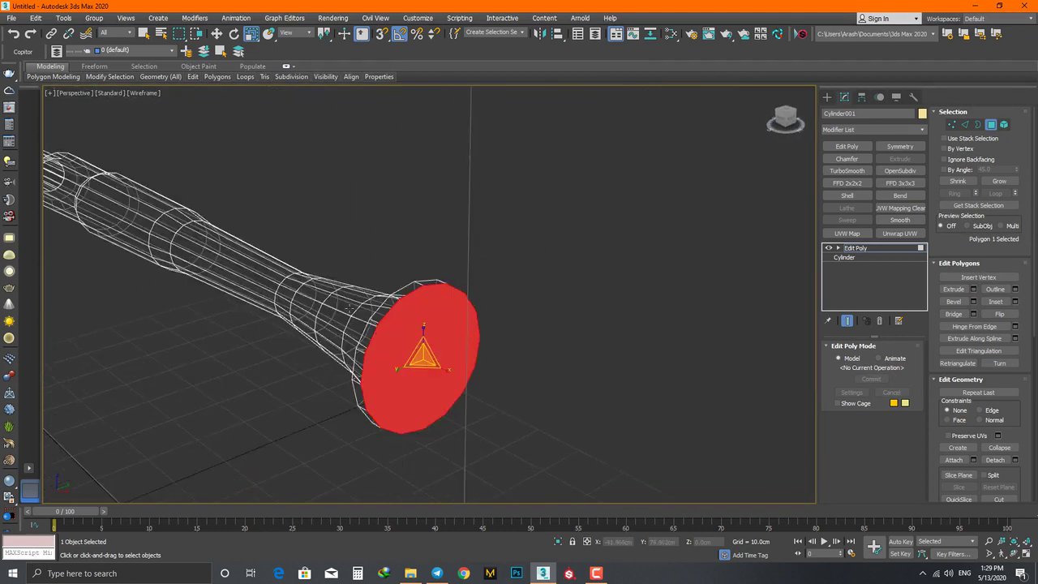
pyautogui.click(1015, 301)
pyautogui.press('F3')
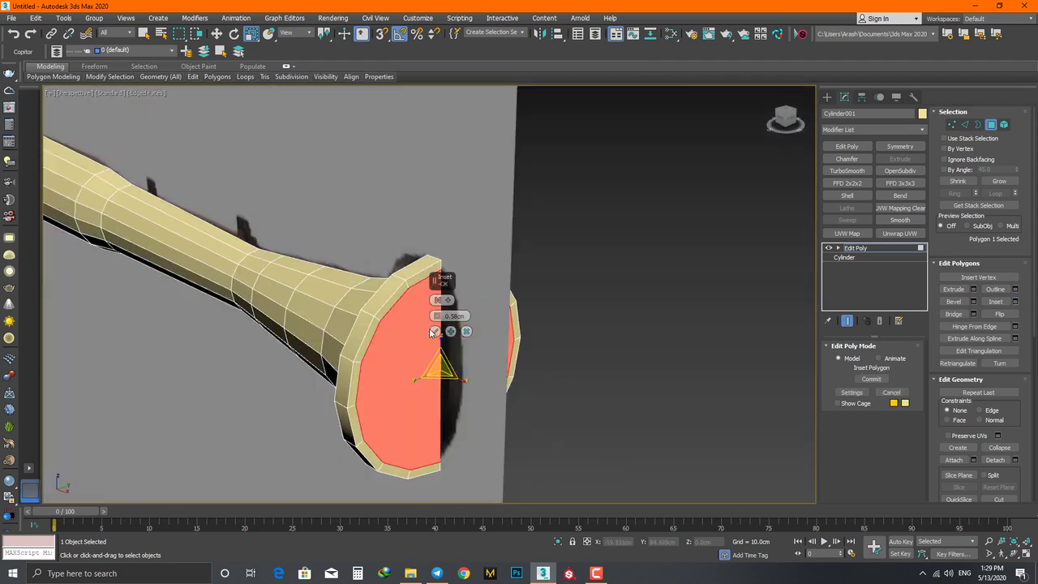
pyautogui.moveTo(437, 316); pyautogui.dragTo(437, 316)
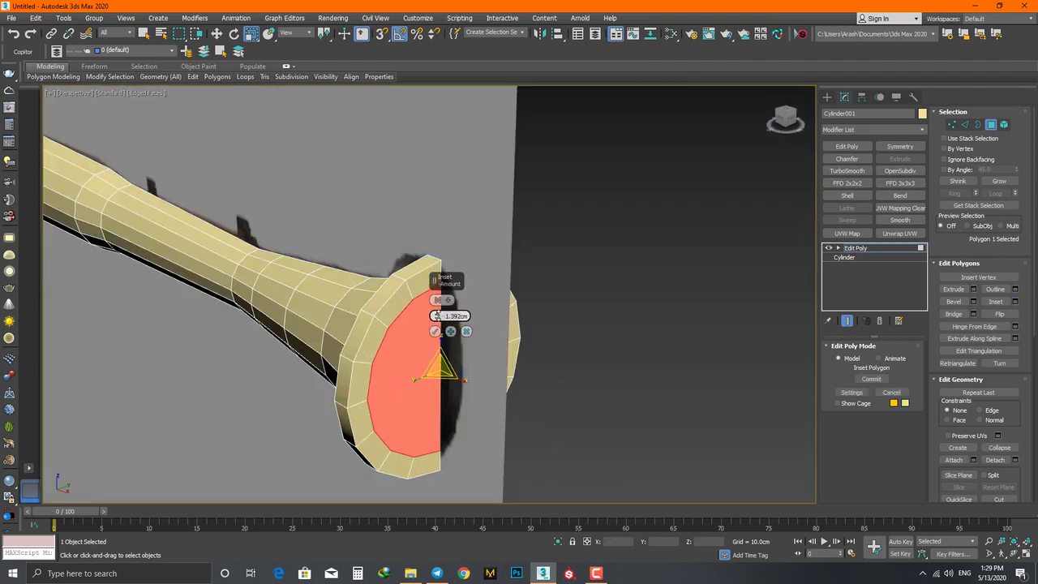
pyautogui.click(436, 331)
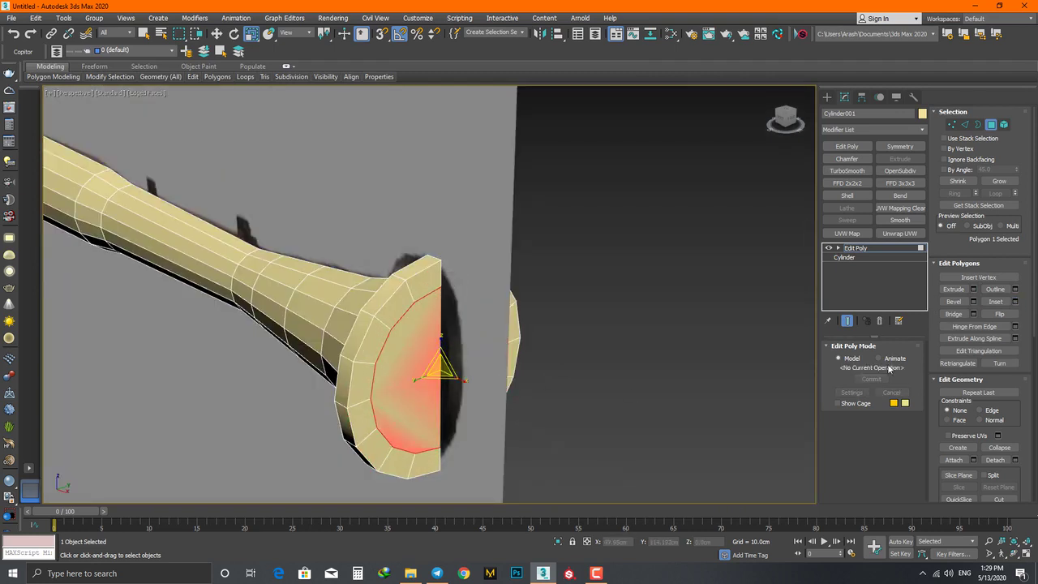
# Step: Extrude the bell's inner face inward -7.199 cm and scale the bell vertices outward
pyautogui.click(974, 289)
pyautogui.moveTo(438, 321); pyautogui.dragTo(436, 318)
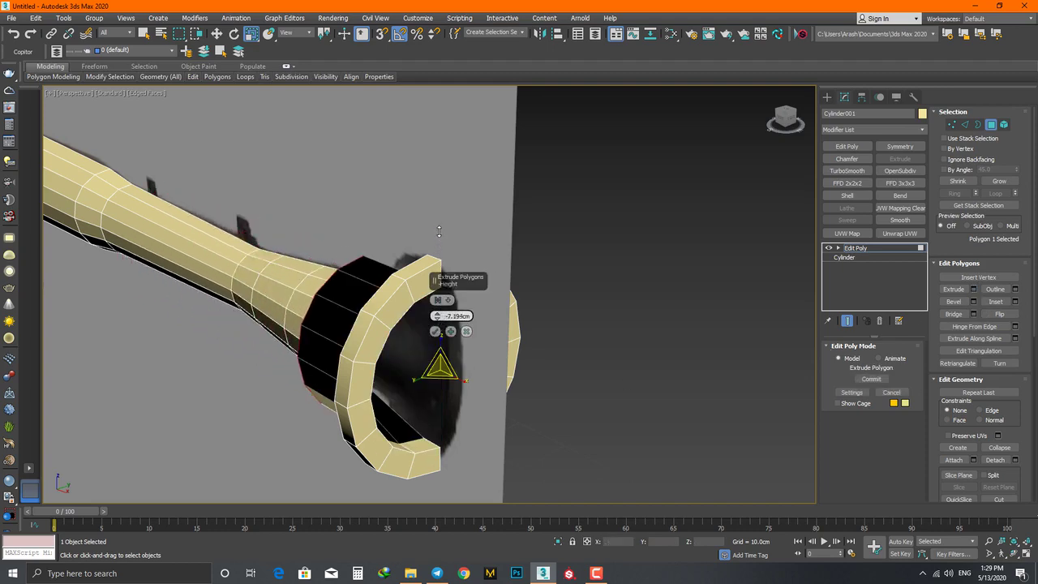
pyautogui.click(436, 331)
pyautogui.keyDown('alt'); pyautogui.moveTo(435, 331); pyautogui.dragTo(370, 392, button='middle'); pyautogui.keyUp('alt')
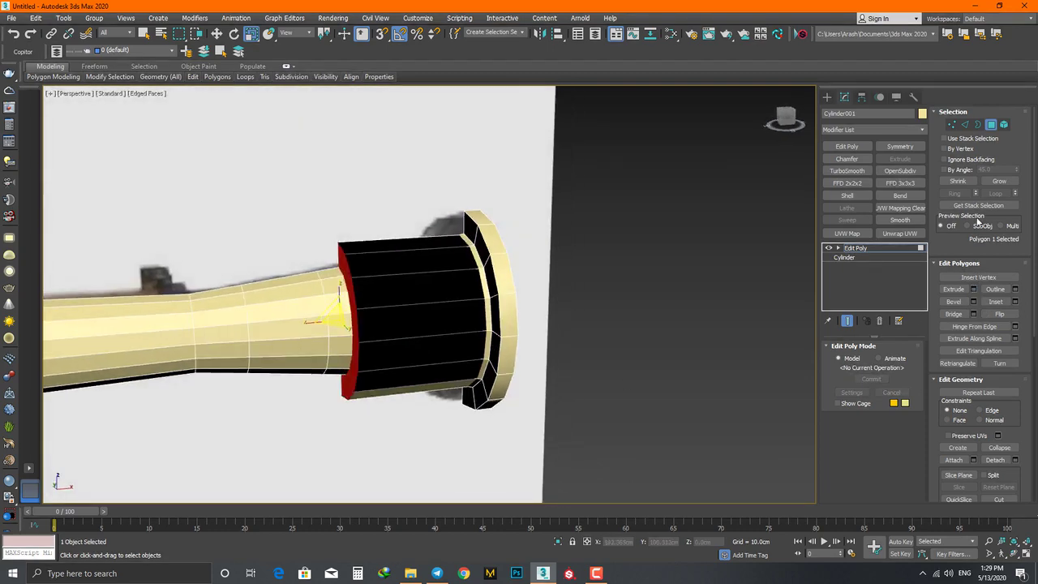
pyautogui.press('1')
pyautogui.moveTo(333, 342); pyautogui.dragTo(338, 356)
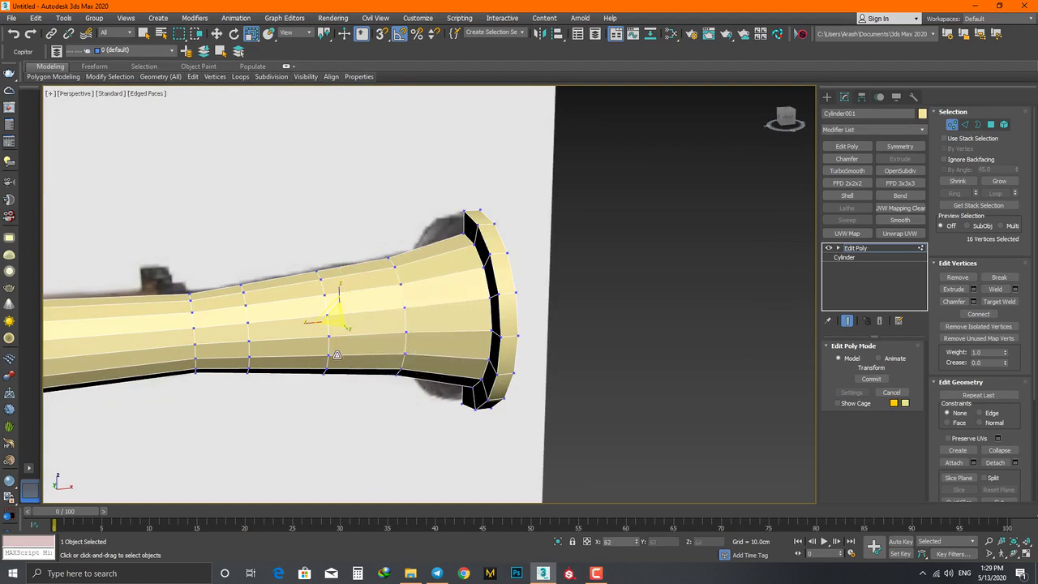
# Step: Move the finished tube away from the reference image
pyautogui.moveTo(339, 356)
pyautogui.keyDown('alt'); pyautogui.mouseDown(button='middle')
pyautogui.moveTo(322, 376)
pyautogui.moveTo(570, 325)
pyautogui.moveTo(475, 366)
pyautogui.mouseUp(button='middle'); pyautogui.keyUp('alt')
pyautogui.scroll(-5, 569, 299)
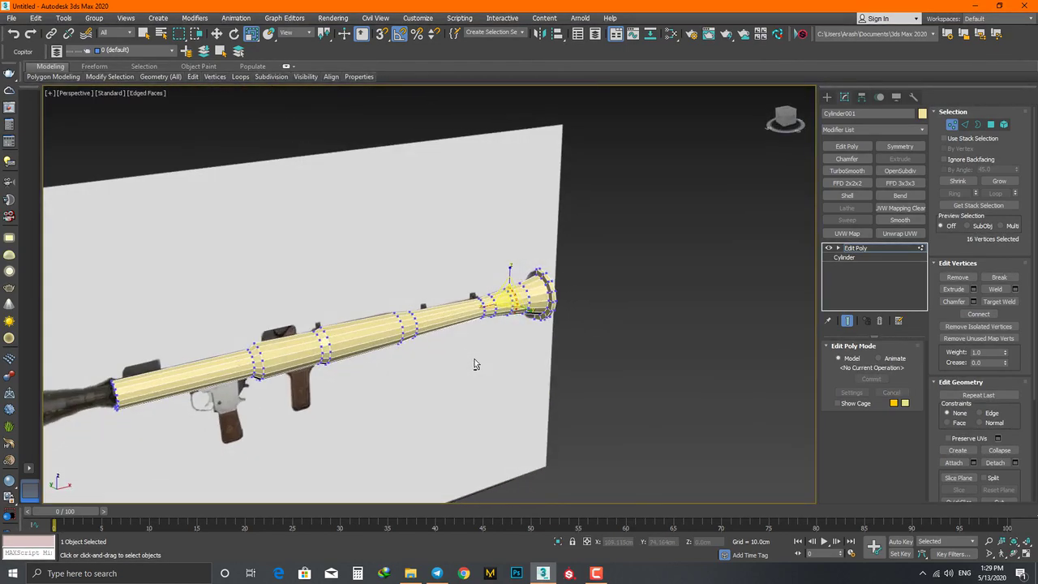
pyautogui.press('1')
pyautogui.press('w')
pyautogui.moveTo(518, 288); pyautogui.dragTo(562, 311)
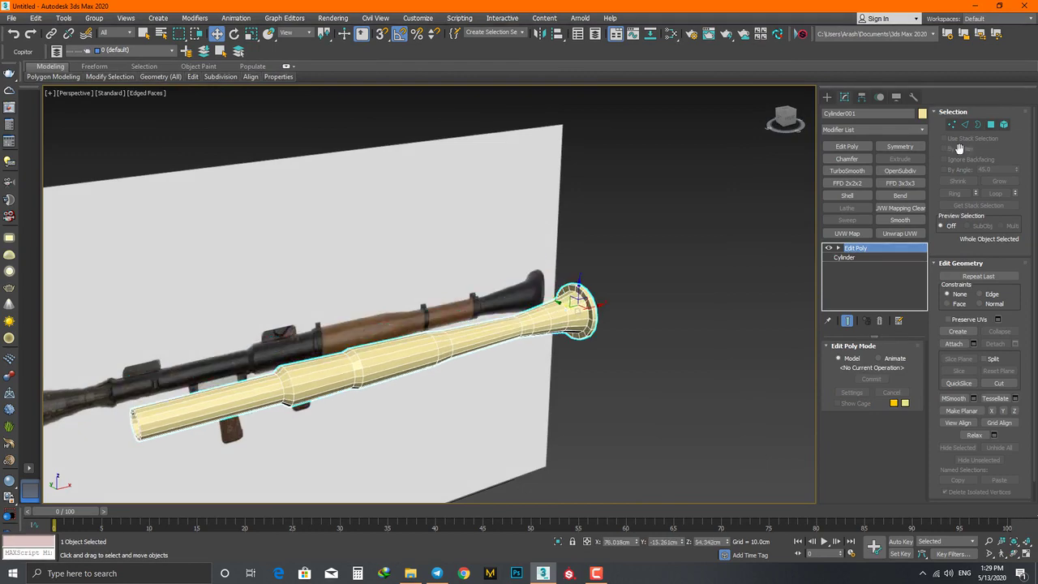
# Step: Centre the tube's pivot on the object with Affect Pivot Only
pyautogui.click(861, 97)
pyautogui.click(872, 171)
pyautogui.click(872, 233)
pyautogui.click(827, 97)
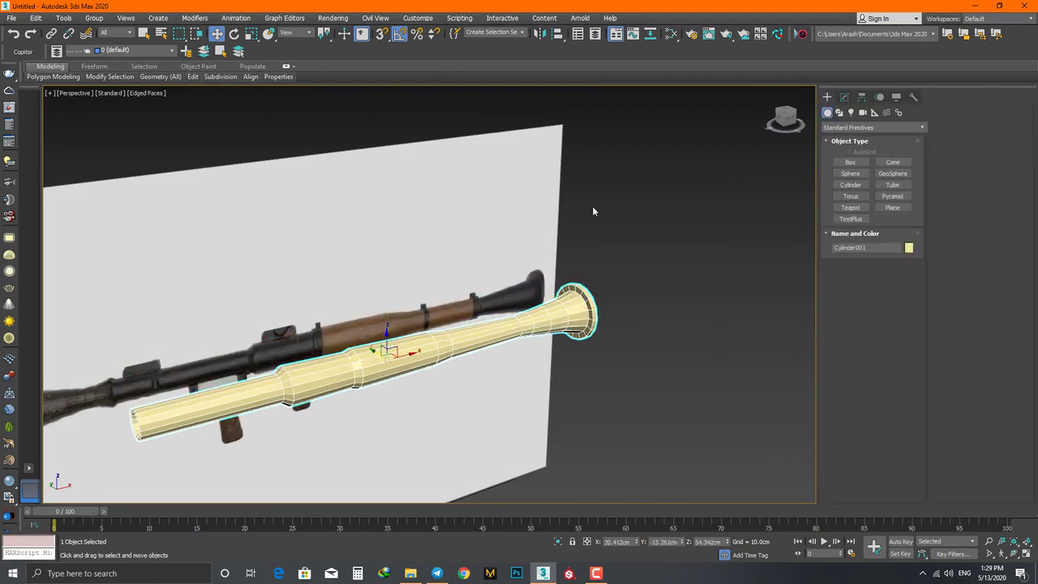
pyautogui.moveTo(593, 209)
pyautogui.keyDown('alt'); pyautogui.mouseDown(button='middle')
pyautogui.moveTo(397, 311)
pyautogui.moveTo(478, 331)
pyautogui.moveTo(454, 328)
pyautogui.mouseUp(button='middle'); pyautogui.keyUp('alt')
# Step: Create a new Standard material and darken its ambient colour
pyautogui.press('m')
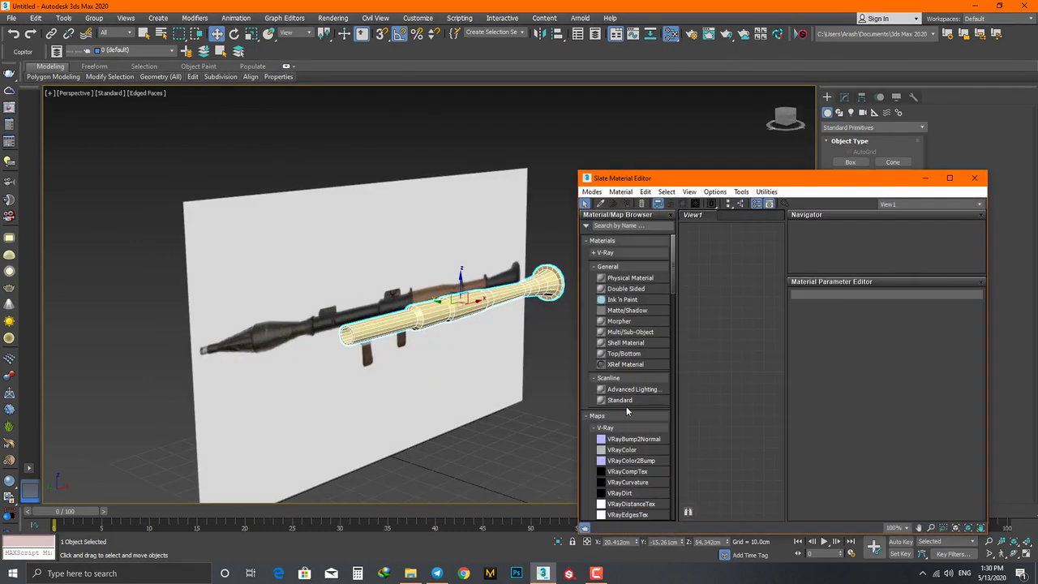
pyautogui.moveTo(707, 370); pyautogui.dragTo(710, 368)
pyautogui.doubleClick(707, 367)
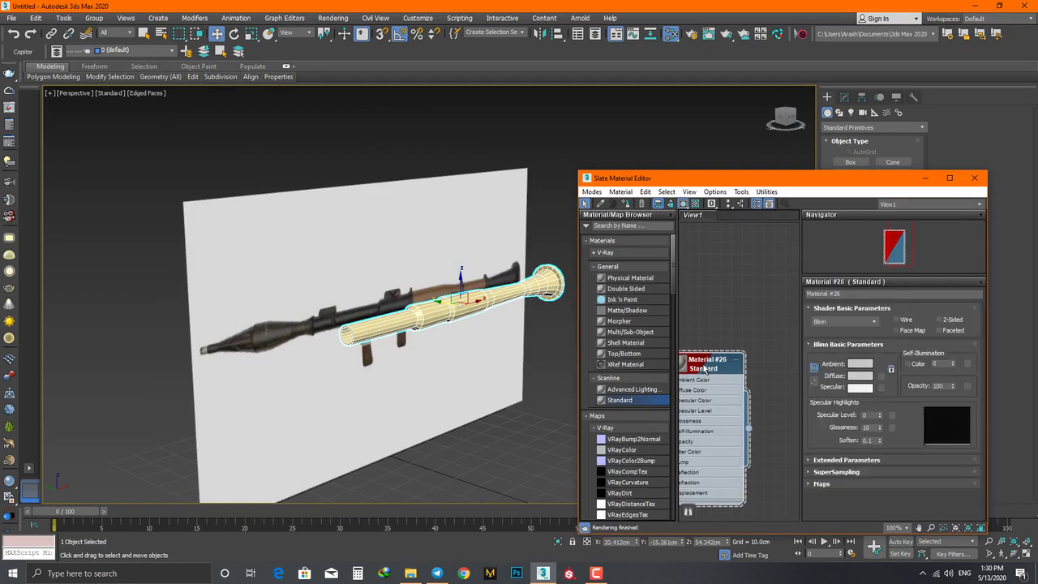
pyautogui.click(861, 364)
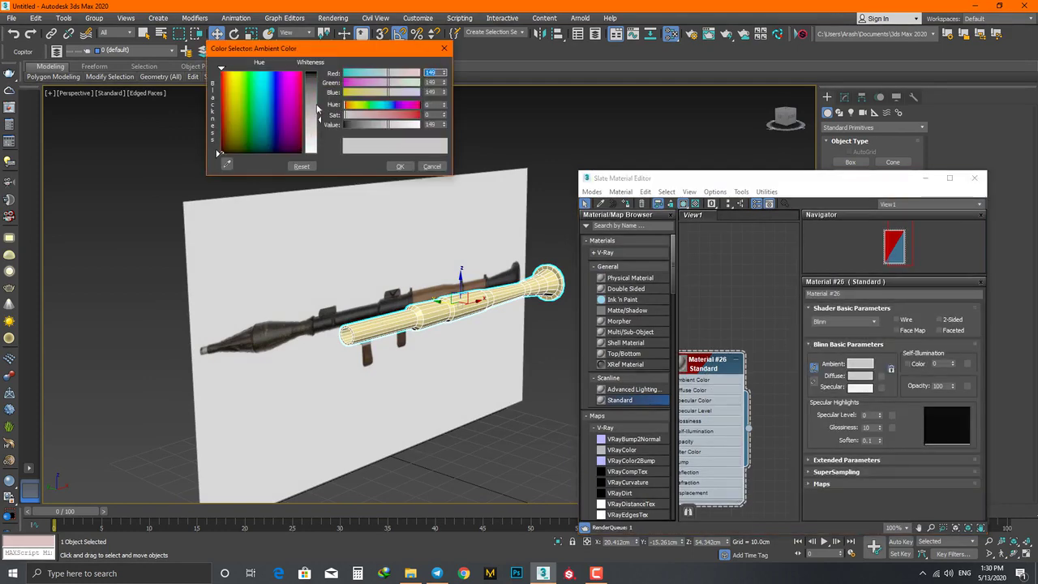
pyautogui.click(397, 166)
# Step: Set the material's specular colour to blue (RGB 0, 0, 255)
pyautogui.click(861, 387)
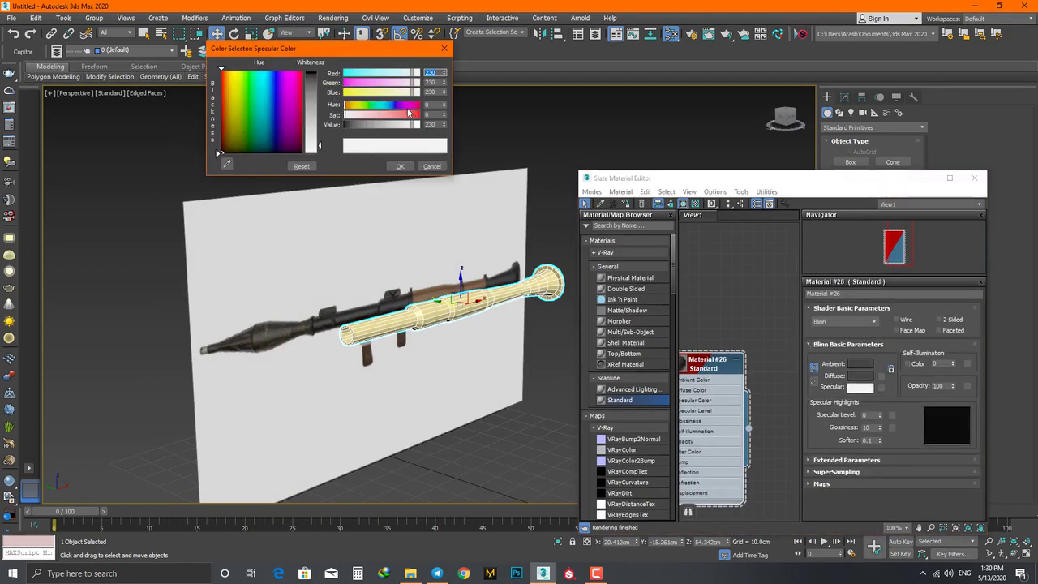
pyautogui.write('0')
pyautogui.press('Tab')
pyautogui.write('0')
pyautogui.press('Tab')
pyautogui.write('255')
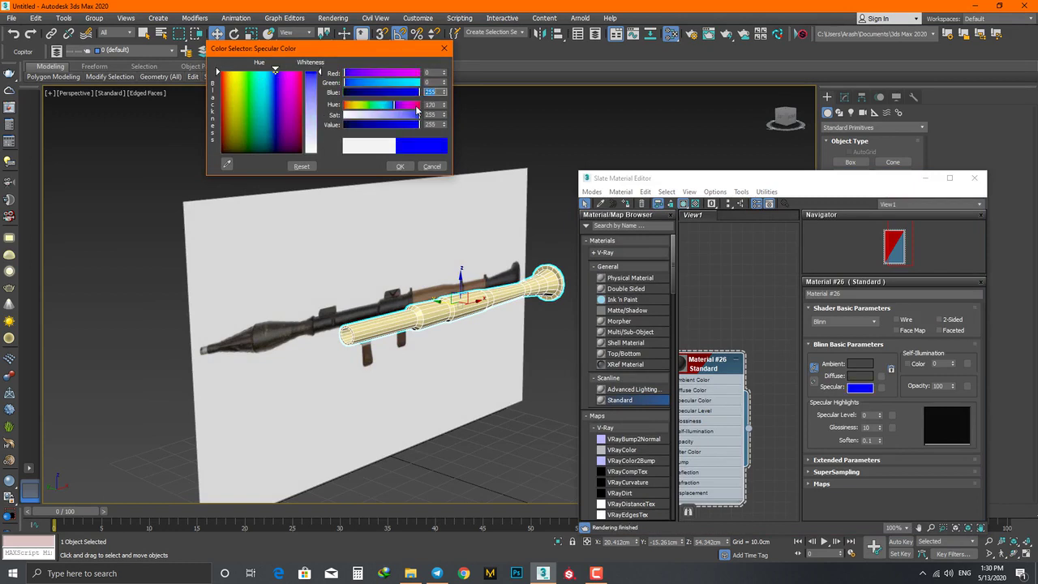
pyautogui.click(401, 165)
pyautogui.write('87')
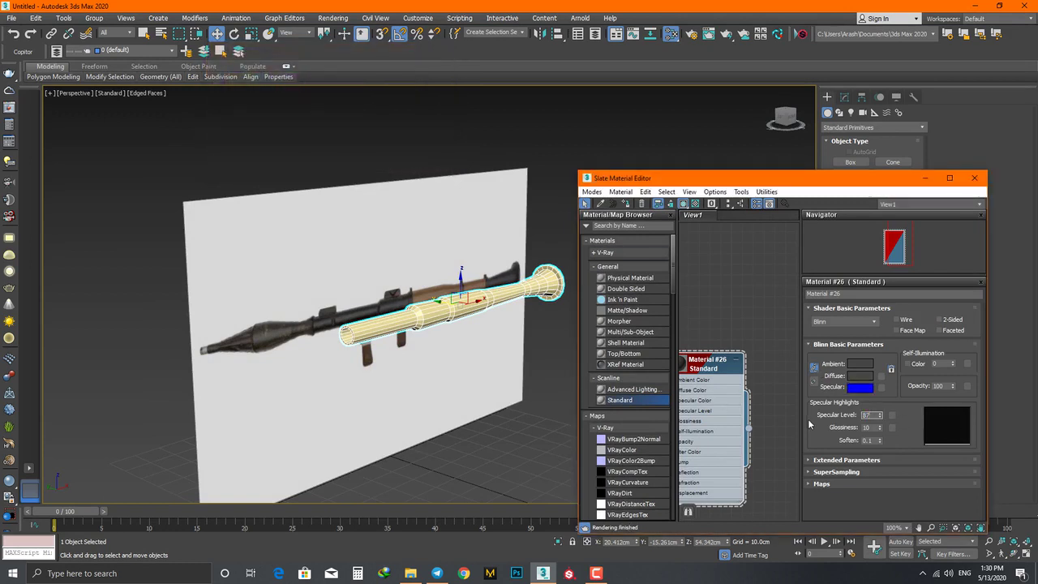
# Step: Set specular level 87 and glossiness 38 on Material #26
pyautogui.press('Return')
pyautogui.write('8')
pyautogui.press('Return')
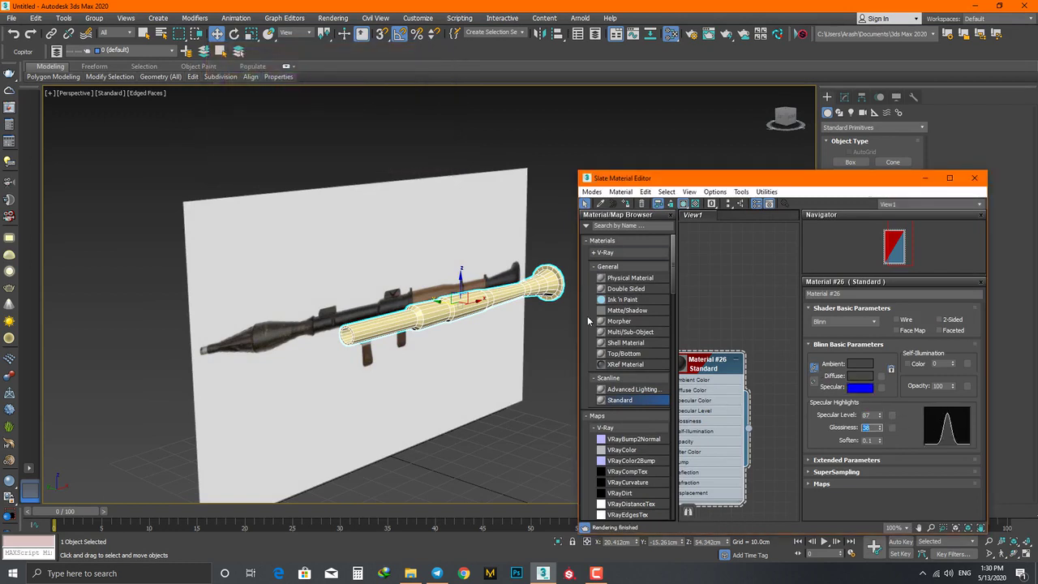
pyautogui.moveTo(706, 360); pyautogui.dragTo(727, 349)
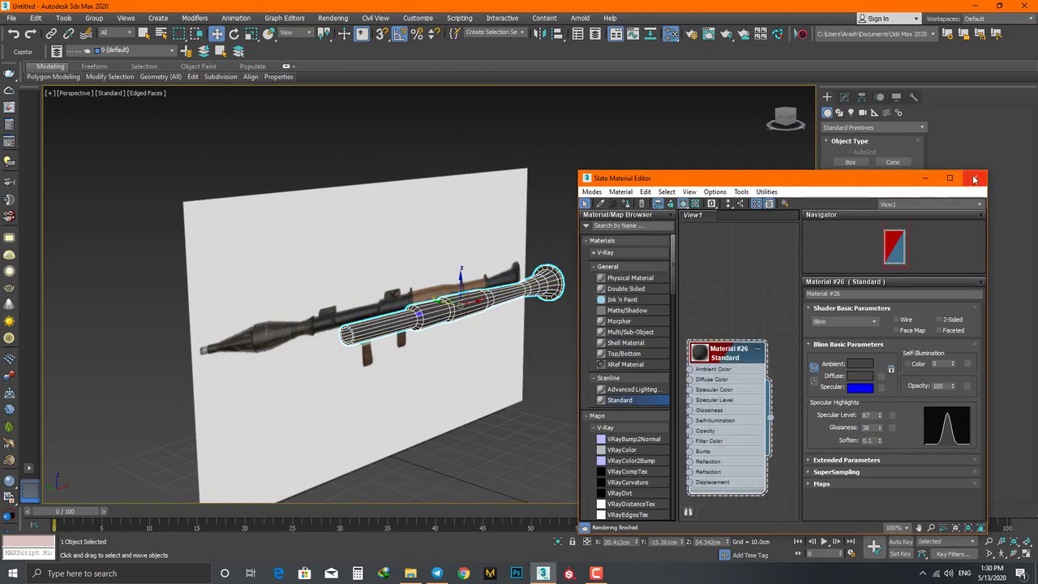
pyautogui.click(975, 179)
# Step: Dismiss the object colour settings and orbit around the launcher to a side view
pyautogui.click(909, 247)
pyautogui.click(539, 346)
pyautogui.scroll(5, 398, 286)
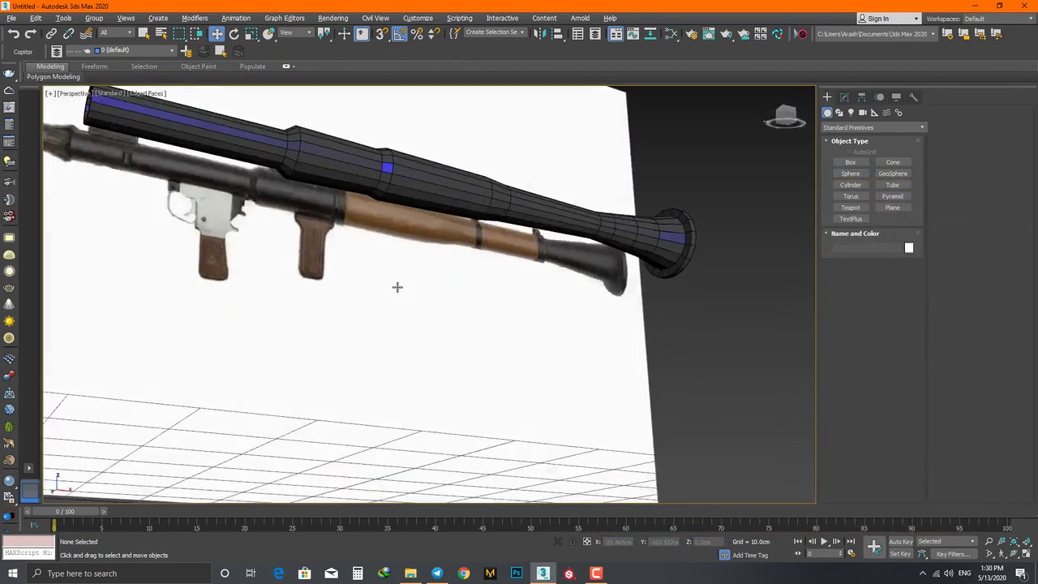
pyautogui.keyDown('alt'); pyautogui.moveTo(397, 286); pyautogui.dragTo(382, 302, button='middle'); pyautogui.keyUp('alt')
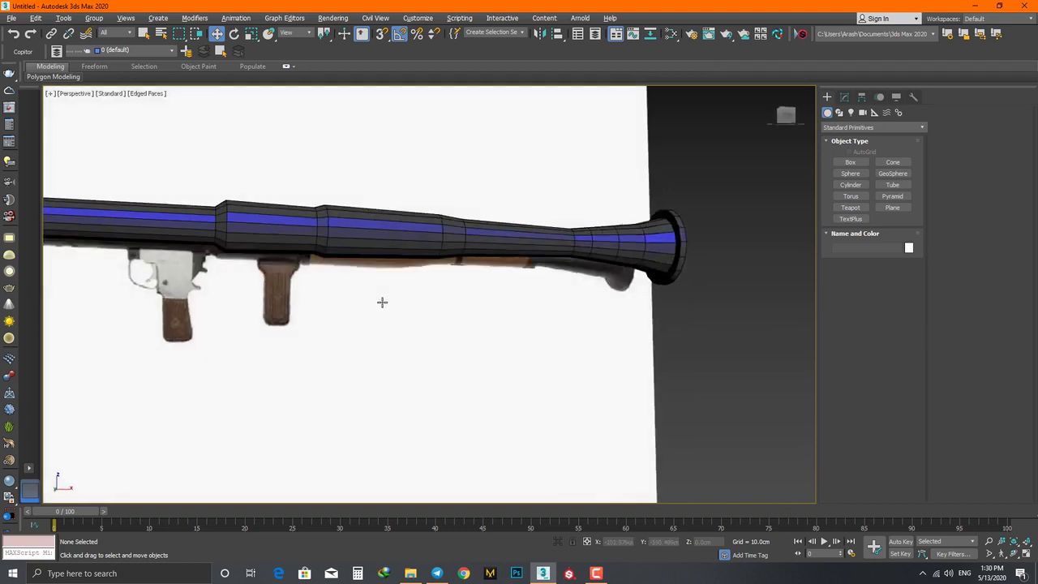
pyautogui.scroll(-2, 384, 322)
pyautogui.scroll(-3, 385, 322)
# Step: In Front view, move Cylinder001 slightly up along Y to match the reference barrel
pyautogui.press('f')
pyautogui.scroll(4, 495, 288)
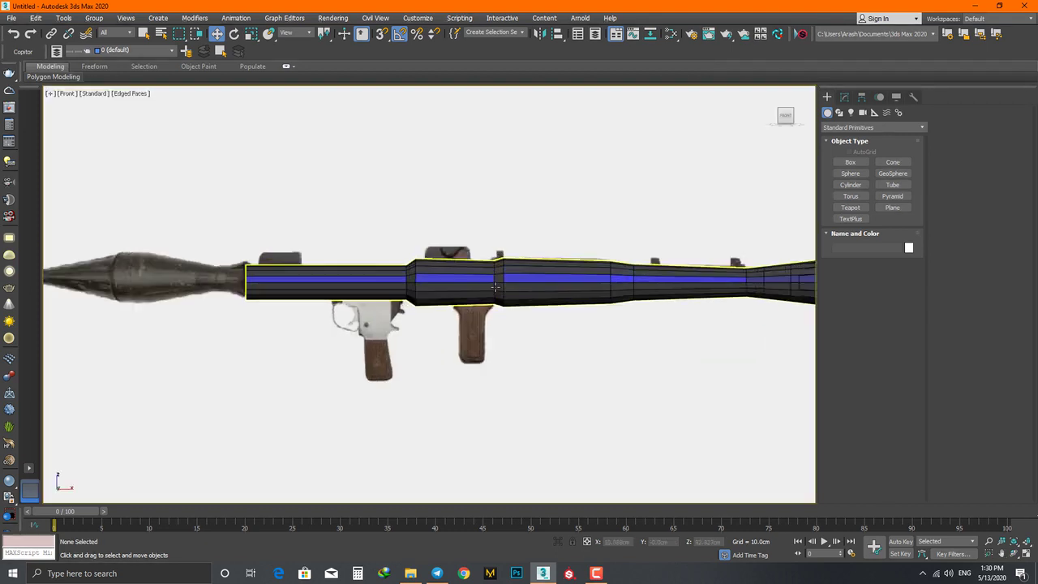
pyautogui.click(495, 288)
pyautogui.moveTo(551, 262); pyautogui.dragTo(551, 256)
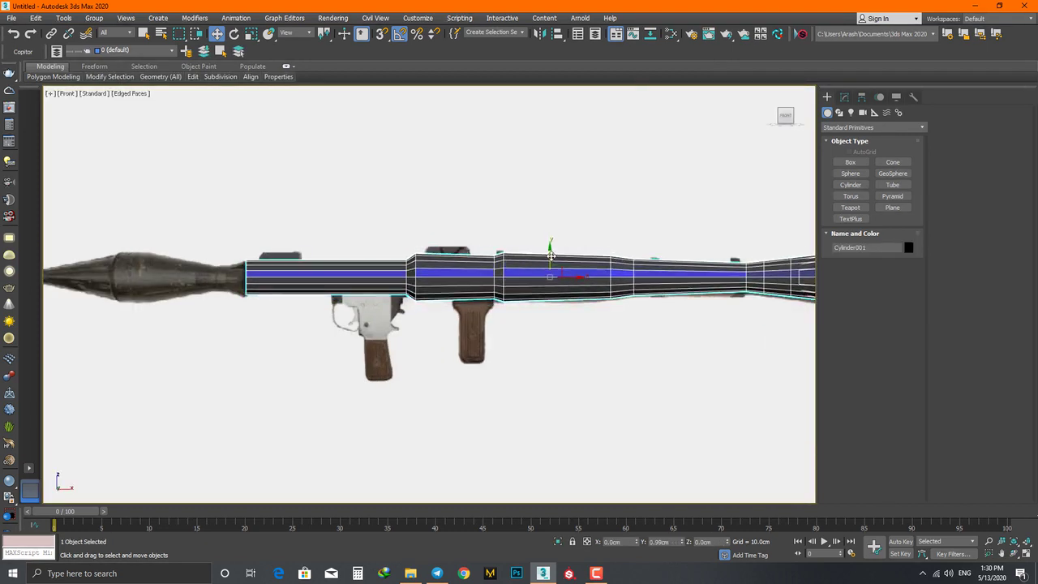
# Step: Pan and zoom across the tube and grips, then pick the Plane primitive
pyautogui.scroll(3, 454, 296)
pyautogui.scroll(2, 454, 296)
pyautogui.scroll(1, 455, 296)
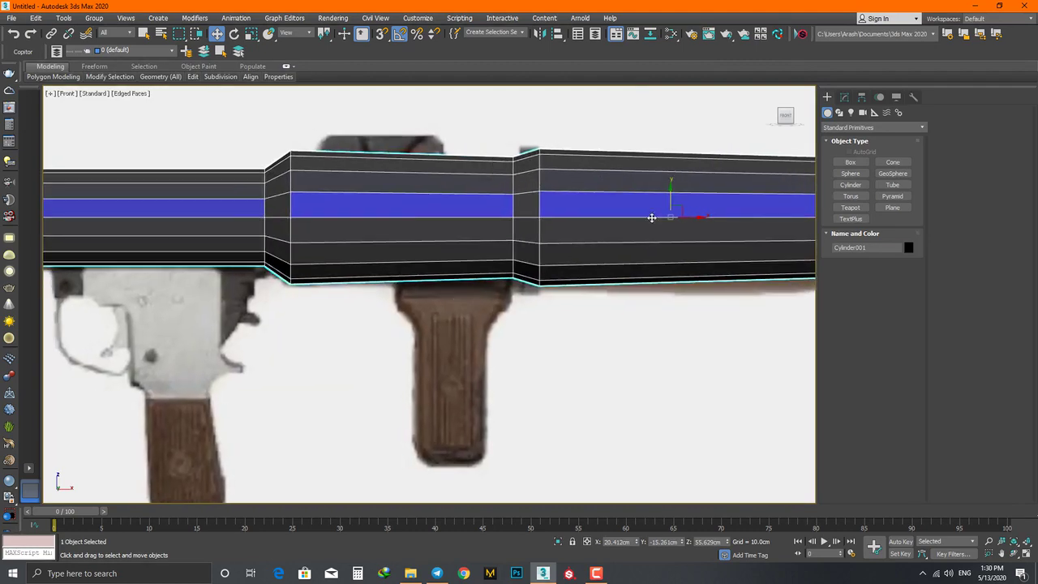
pyautogui.scroll(-1, 662, 207)
pyautogui.scroll(-3, 359, 241)
pyautogui.moveTo(359, 241); pyautogui.dragTo(422, 280, button='middle')
pyautogui.scroll(2, 422, 280)
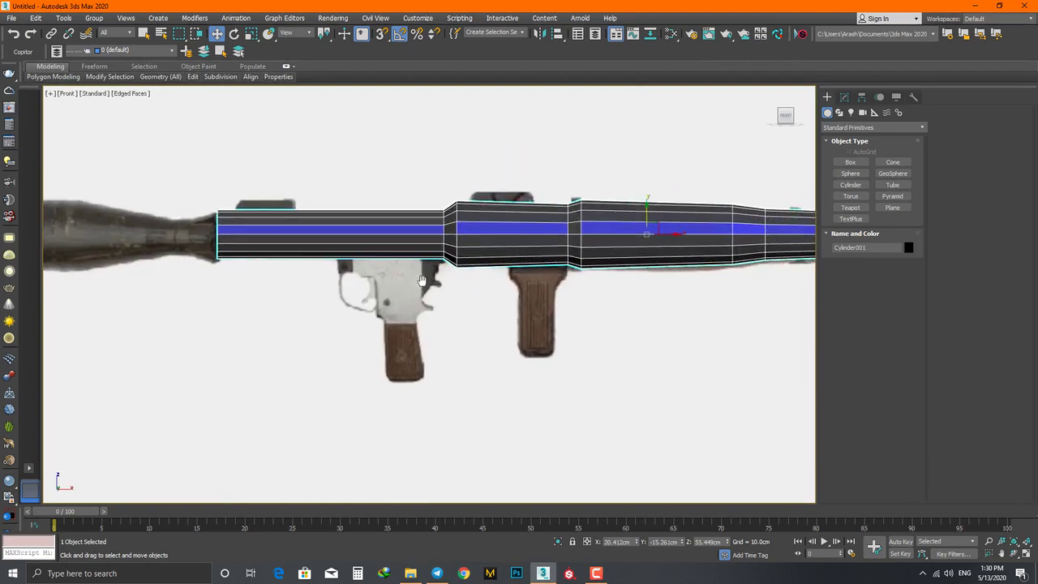
pyautogui.scroll(-1, 422, 280)
pyautogui.scroll(3, 483, 226)
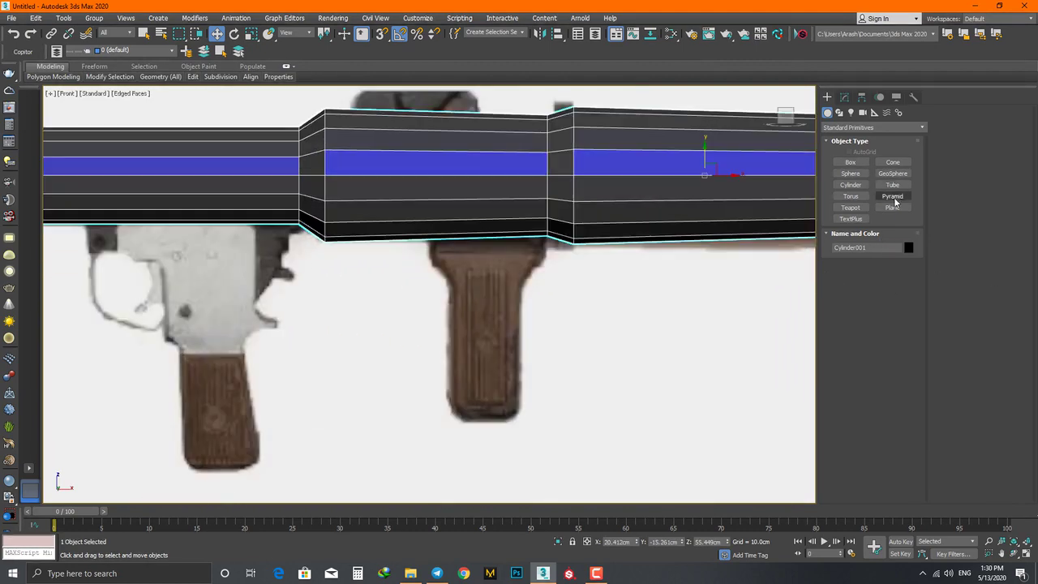
pyautogui.click(892, 207)
# Step: Draw Plane002 over the grip top, add Edit Poly, and shape its corners into a flared trapezoid
pyautogui.scroll(2, 434, 235)
pyautogui.moveTo(434, 233); pyautogui.dragTo(578, 260)
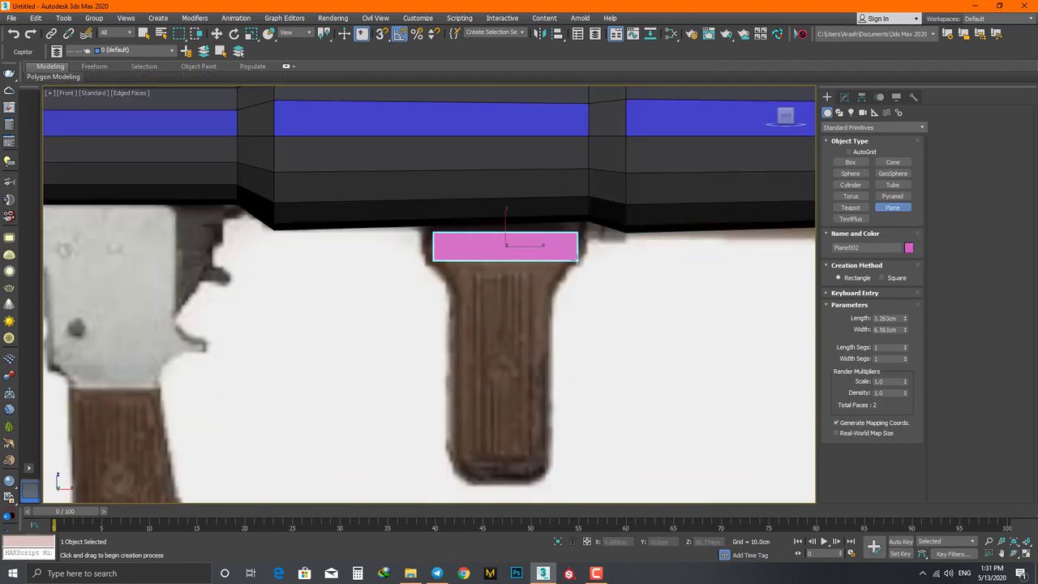
pyautogui.click(844, 97)
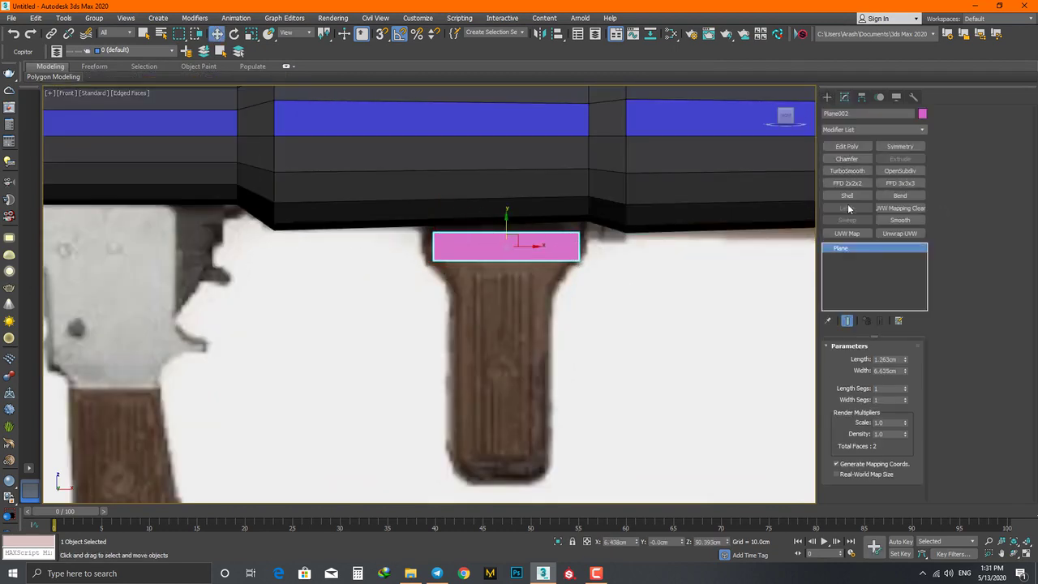
pyautogui.click(848, 147)
pyautogui.scroll(2, 536, 268)
pyautogui.press('1')
pyautogui.moveTo(387, 218)
pyautogui.mouseDown()
pyautogui.moveTo(415, 280)
pyautogui.moveTo(407, 250)
pyautogui.mouseUp()
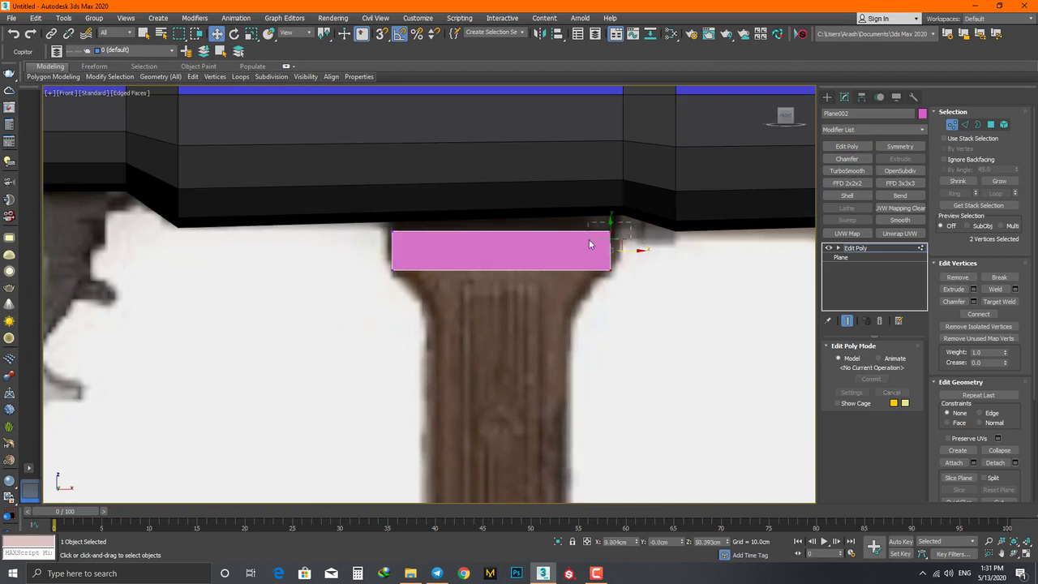
pyautogui.moveTo(610, 232); pyautogui.dragTo(619, 230)
pyautogui.moveTo(418, 230); pyautogui.dragTo(412, 229)
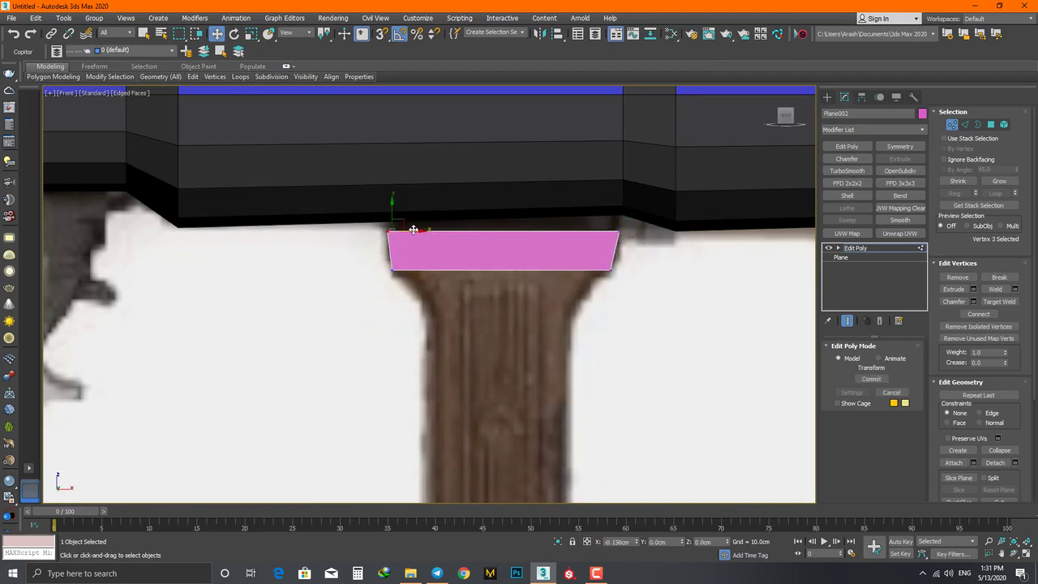
pyautogui.moveTo(381, 283); pyautogui.dragTo(625, 261)
pyautogui.moveTo(503, 257)
pyautogui.mouseDown()
pyautogui.moveTo(503, 247)
pyautogui.moveTo(502, 260)
pyautogui.mouseUp()
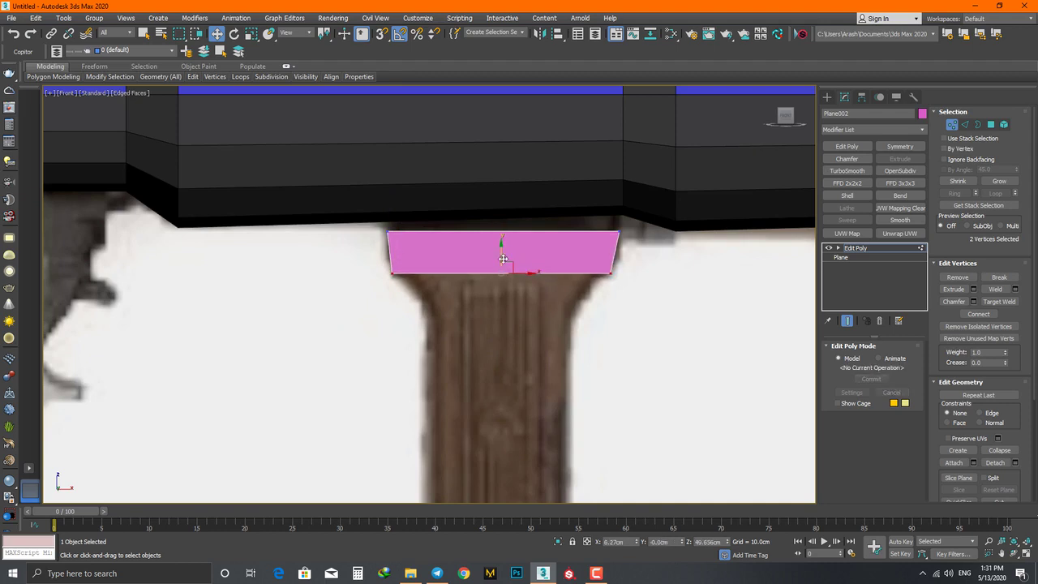
# Step: Shift-drag the bottom edge down in strips along the grip's full length
pyautogui.press('2')
pyautogui.keyDown('shift'); pyautogui.moveTo(508, 275); pyautogui.dragTo(515, 311); pyautogui.keyUp('shift')
pyautogui.press('r')
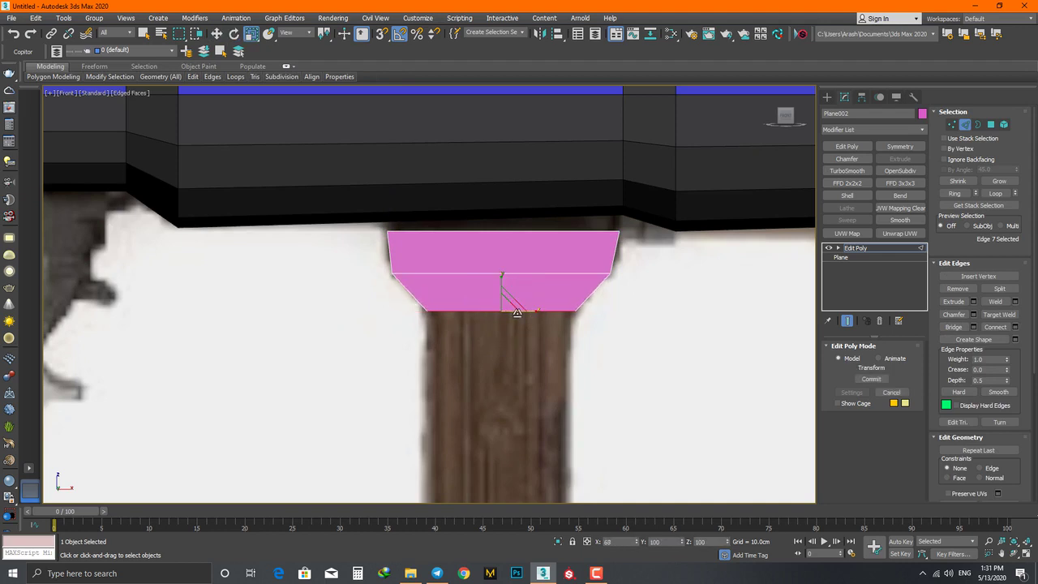
pyautogui.moveTo(517, 312)
pyautogui.mouseDown(button='middle')
pyautogui.moveTo(479, 313)
pyautogui.moveTo(508, 243)
pyautogui.mouseUp(button='middle')
pyautogui.press('w')
pyautogui.moveTo(504, 186)
pyautogui.keyDown('shift'); pyautogui.mouseDown()
pyautogui.moveTo(483, 405)
pyautogui.moveTo(517, 490)
pyautogui.mouseUp(); pyautogui.keyUp('shift')
pyautogui.press('r')
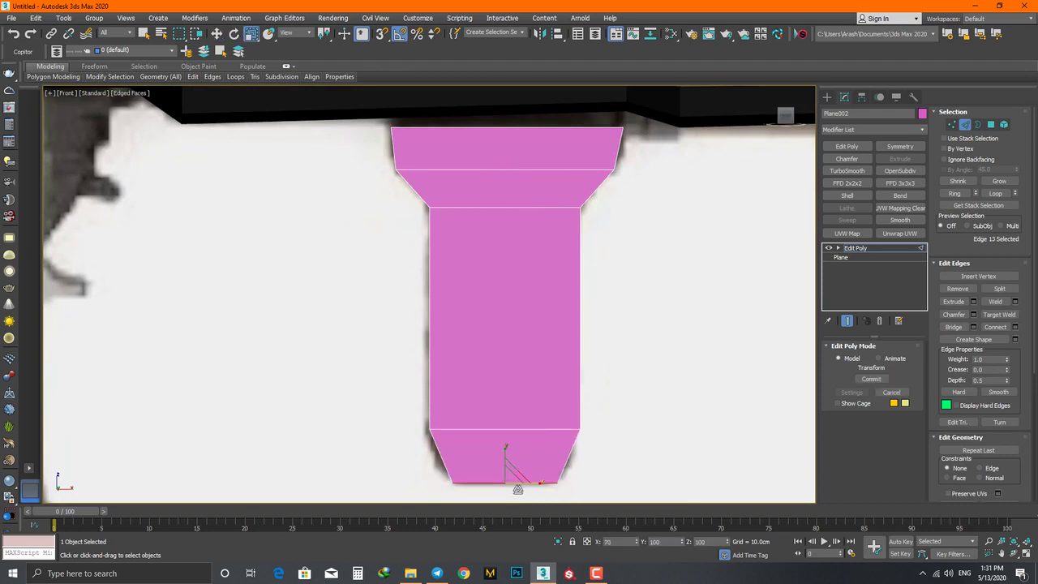
pyautogui.press('w')
# Step: Connect a horizontal edge loop across the lower strip's two side edges
pyautogui.click(580, 461)
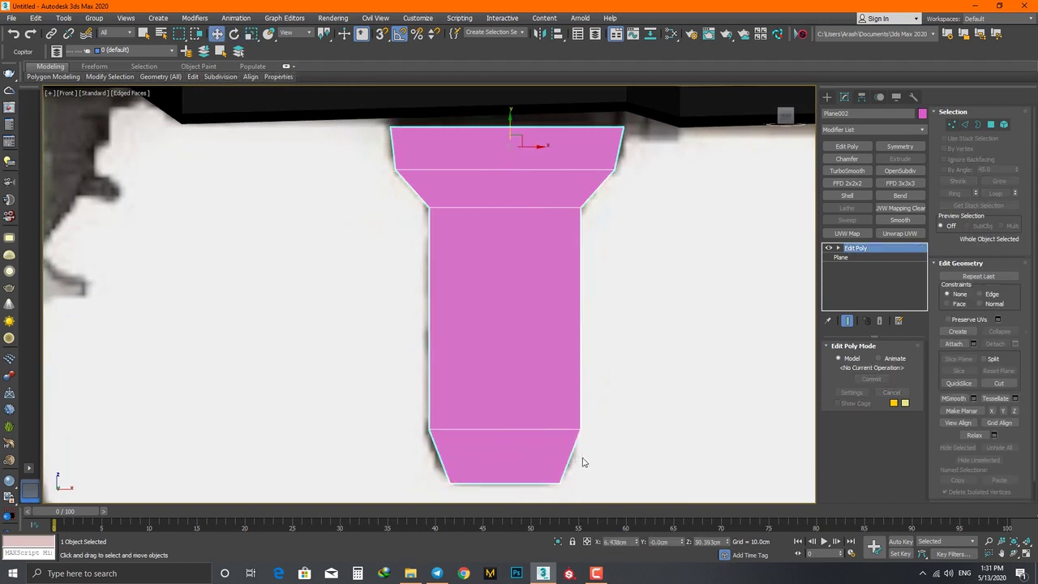
pyautogui.click(452, 457)
pyautogui.click(996, 327)
pyautogui.press('r')
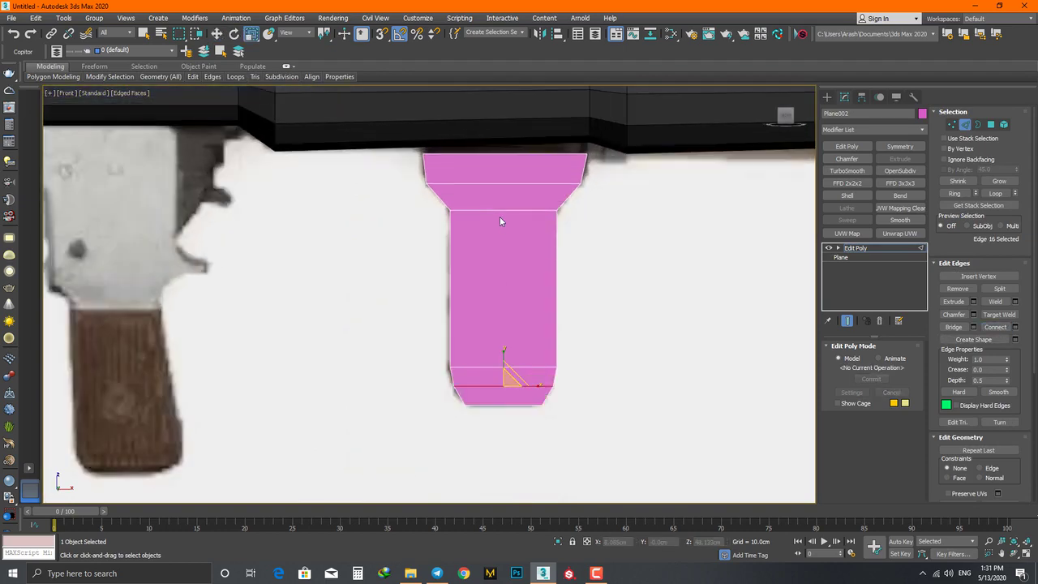
pyautogui.click(827, 96)
pyautogui.moveTo(535, 292)
pyautogui.keyDown('alt'); pyautogui.mouseDown(button='middle')
pyautogui.moveTo(564, 299)
pyautogui.moveTo(568, 275)
pyautogui.mouseUp(button='middle'); pyautogui.keyUp('alt')
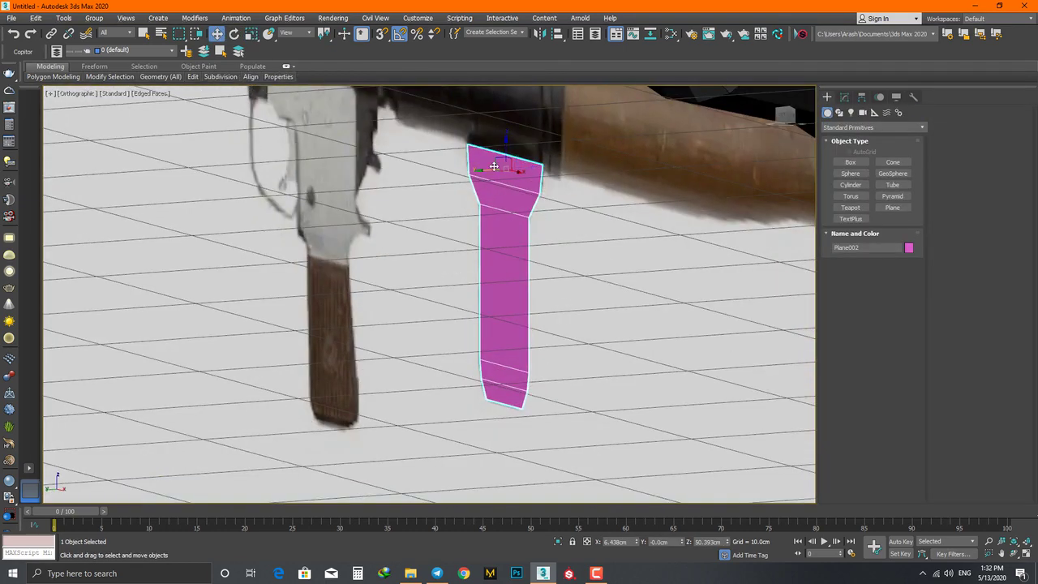
# Step: Select the grip outline's open border and extrude it to give the grip thickness
pyautogui.scroll(-3, 568, 276)
pyautogui.scroll(-3, 576, 244)
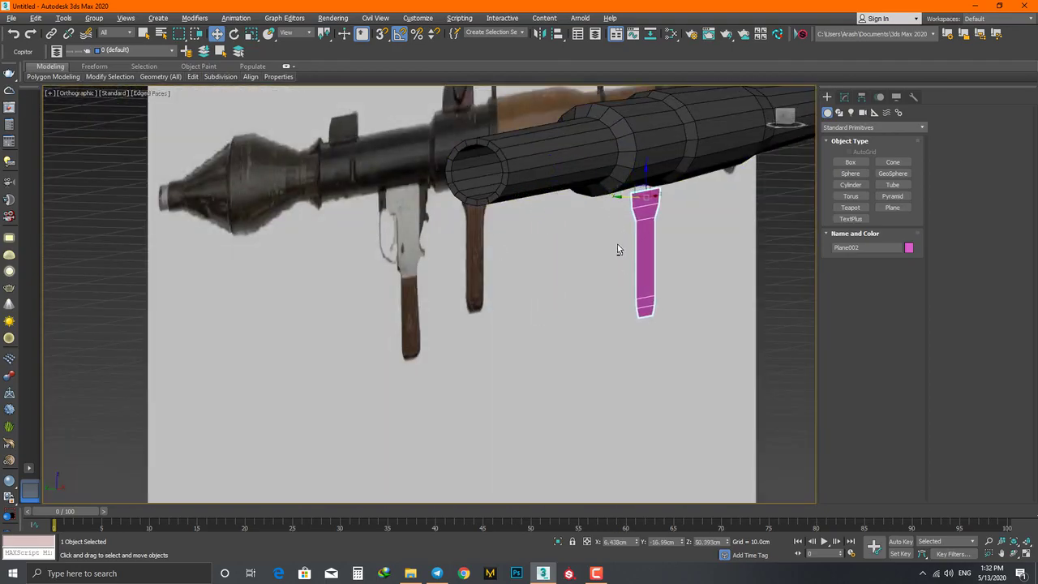
pyautogui.moveTo(618, 244)
pyautogui.keyDown('alt'); pyautogui.mouseDown(button='middle')
pyautogui.moveTo(571, 233)
pyautogui.moveTo(700, 168)
pyautogui.moveTo(691, 167)
pyautogui.moveTo(702, 148)
pyautogui.moveTo(617, 237)
pyautogui.moveTo(591, 241)
pyautogui.moveTo(527, 287)
pyautogui.moveTo(563, 285)
pyautogui.moveTo(603, 325)
pyautogui.mouseUp(button='middle'); pyautogui.keyUp('alt')
pyautogui.scroll(2, 570, 239)
pyautogui.press('3')
pyautogui.moveTo(459, 378)
pyautogui.keyDown('alt'); pyautogui.mouseDown(button='middle')
pyautogui.moveTo(587, 357)
pyautogui.moveTo(584, 344)
pyautogui.moveTo(642, 317)
pyautogui.moveTo(433, 307)
pyautogui.mouseUp(button='middle'); pyautogui.keyUp('alt')
pyautogui.scroll(2, 576, 193)
pyautogui.moveTo(592, 487)
pyautogui.keyDown('shift'); pyautogui.mouseDown()
pyautogui.moveTo(679, 392)
pyautogui.moveTo(647, 252)
pyautogui.moveTo(631, 488)
pyautogui.moveTo(667, 439)
pyautogui.mouseUp(); pyautogui.keyUp('shift')
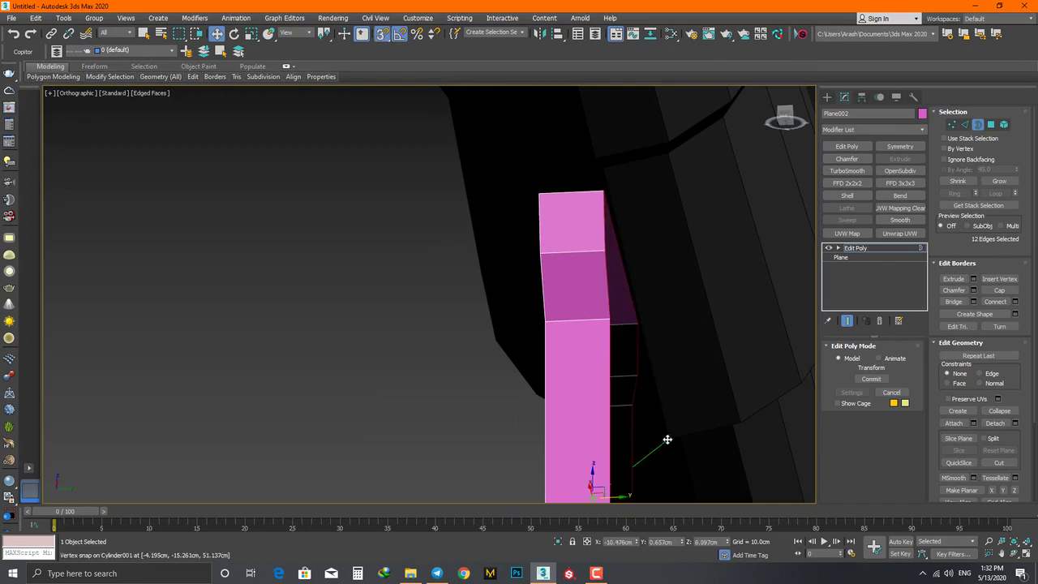
pyautogui.scroll(-3, 667, 439)
pyautogui.keyDown('alt'); pyautogui.moveTo(733, 362); pyautogui.dragTo(783, 134, button='middle'); pyautogui.keyUp('alt')
# Step: Add a Symmetry modifier to close the grip, then raise its top four vertices against the tube
pyautogui.click(892, 152)
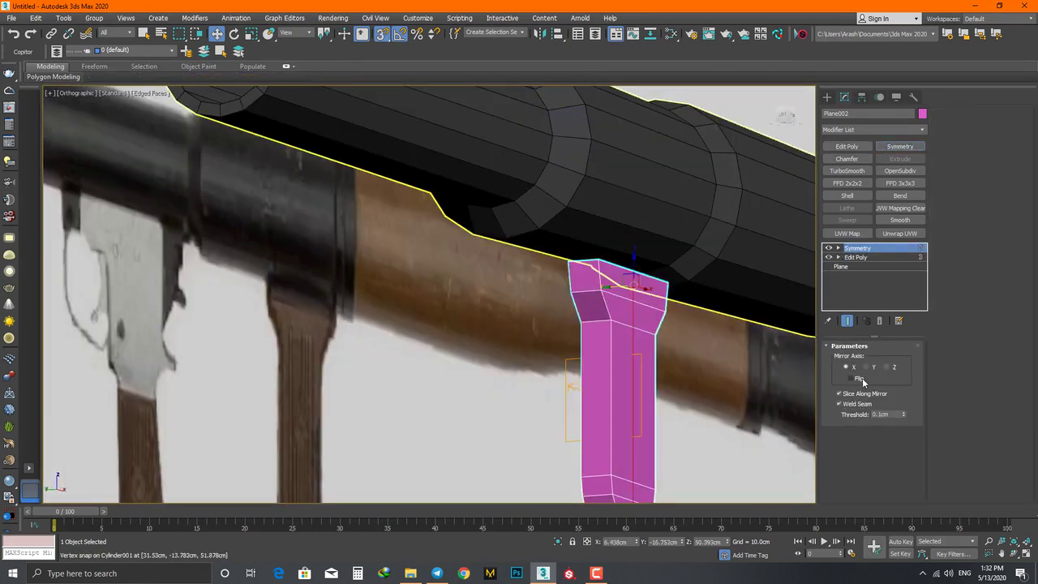
pyautogui.moveTo(676, 355)
pyautogui.keyDown('alt'); pyautogui.mouseDown(button='middle')
pyautogui.moveTo(703, 348)
pyautogui.moveTo(610, 365)
pyautogui.mouseUp(button='middle'); pyautogui.keyUp('alt')
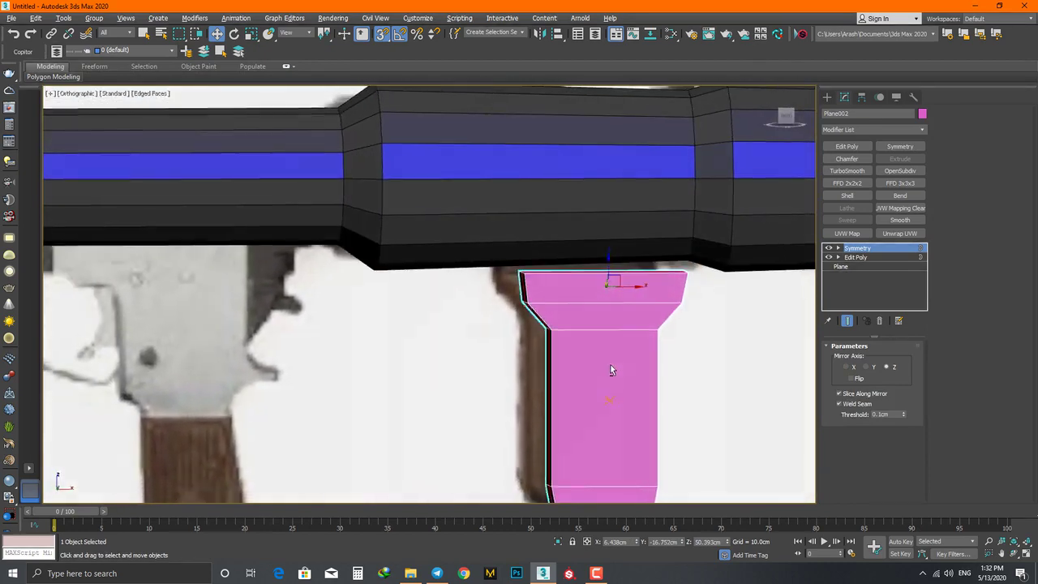
pyautogui.click(856, 257)
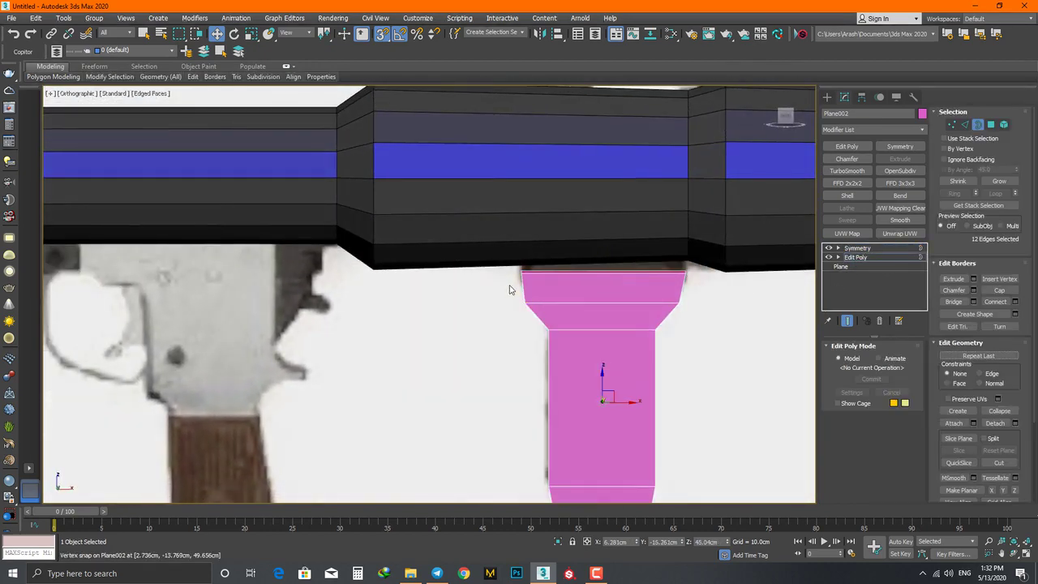
pyautogui.press('1')
pyautogui.moveTo(510, 290); pyautogui.dragTo(703, 241)
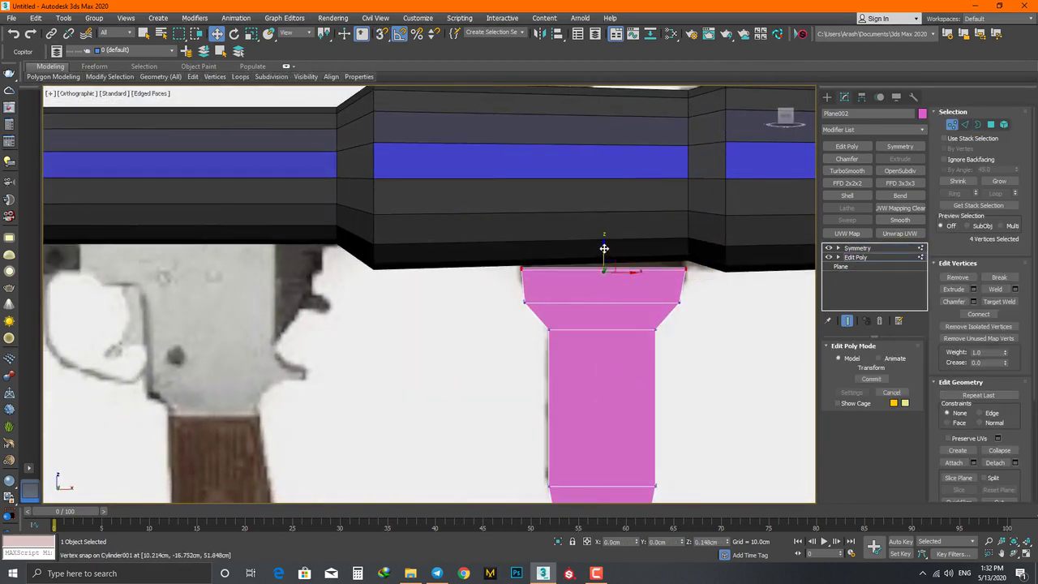
pyautogui.moveTo(605, 257); pyautogui.dragTo(605, 245)
# Step: Orbit around the grip and tube to check the fit, then exit vertex editing
pyautogui.moveTo(605, 245)
pyautogui.keyDown('alt'); pyautogui.mouseDown(button='middle')
pyautogui.moveTo(649, 276)
pyautogui.moveTo(670, 273)
pyautogui.moveTo(565, 275)
pyautogui.mouseUp(button='middle'); pyautogui.keyUp('alt')
pyautogui.keyDown('alt'); pyautogui.moveTo(601, 245); pyautogui.dragTo(607, 235, button='middle'); pyautogui.keyUp('alt')
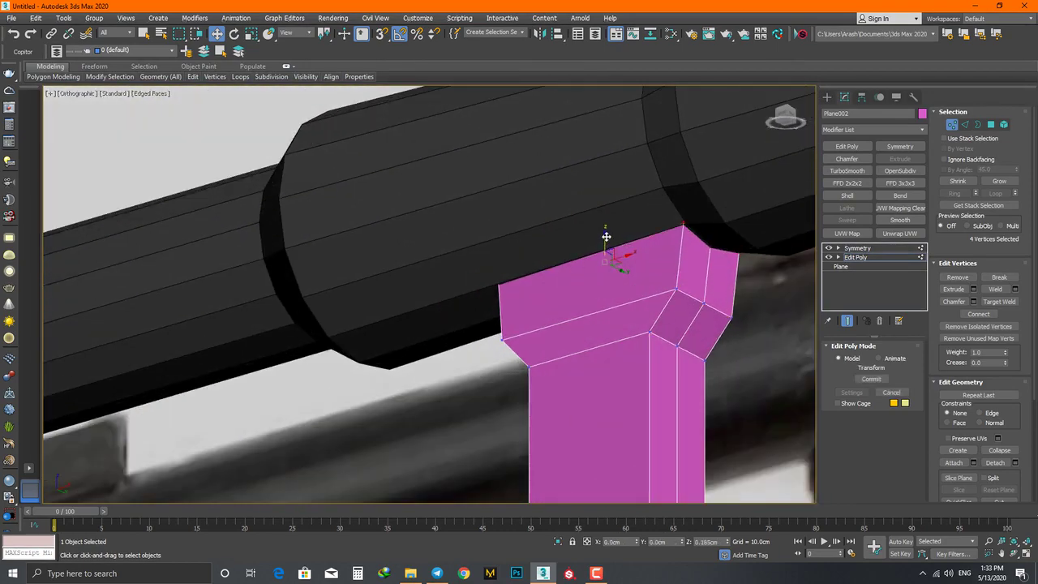
pyautogui.keyDown('alt'); pyautogui.moveTo(667, 294); pyautogui.dragTo(722, 322, button='middle'); pyautogui.keyUp('alt')
pyautogui.scroll(-3, 557, 359)
pyautogui.scroll(-3, 538, 236)
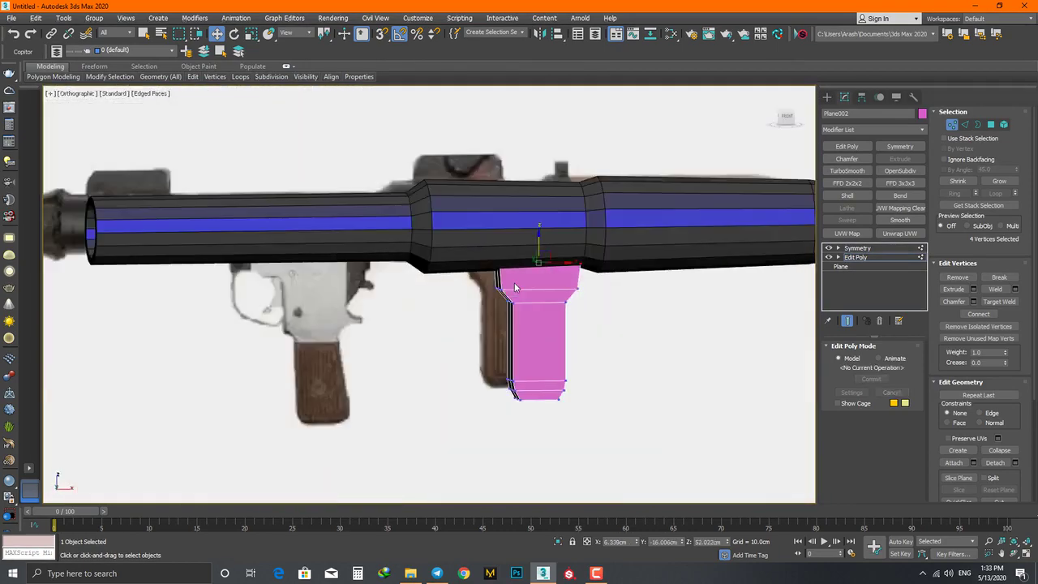
pyautogui.moveTo(538, 235)
pyautogui.keyDown('alt'); pyautogui.mouseDown(button='middle')
pyautogui.moveTo(568, 244)
pyautogui.moveTo(542, 324)
pyautogui.mouseUp(button='middle'); pyautogui.keyUp('alt')
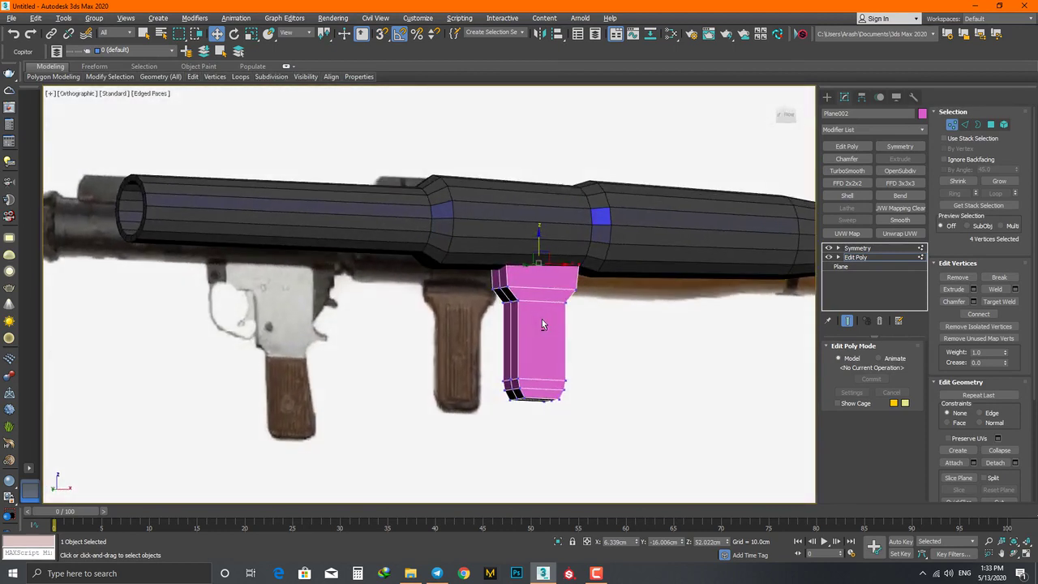
pyautogui.click(851, 267)
# Step: Assign dark Material #26 to the grip and close the Slate Material Editor
pyautogui.press('m')
pyautogui.click(627, 204)
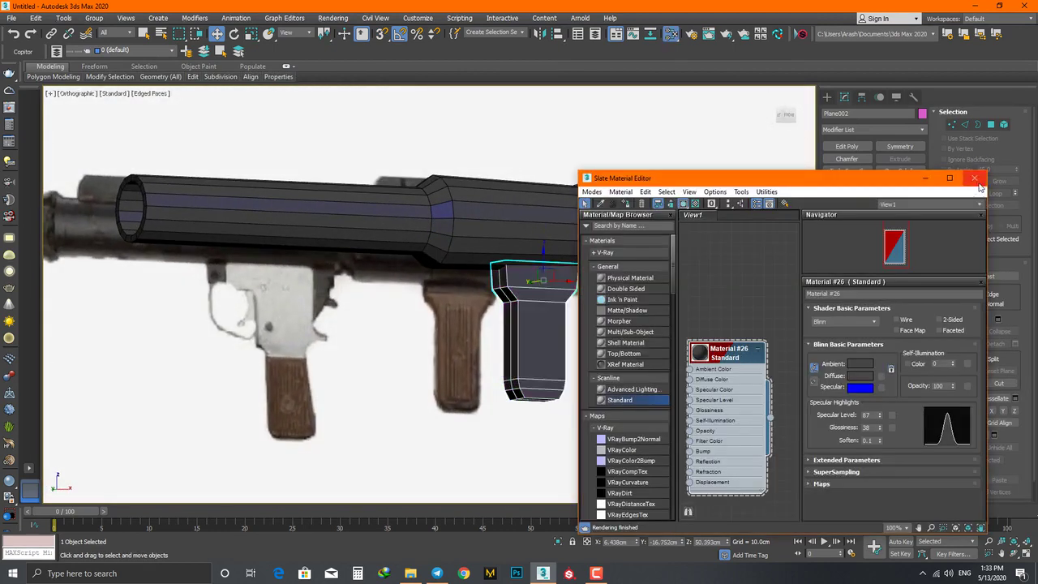
pyautogui.click(975, 178)
pyautogui.keyDown('alt'); pyautogui.moveTo(568, 276); pyautogui.dragTo(489, 297, button='middle'); pyautogui.keyUp('alt')
pyautogui.keyDown('alt'); pyautogui.moveTo(419, 316); pyautogui.dragTo(454, 308, button='middle'); pyautogui.keyUp('alt')
# Step: In Front view, draw Plane003 (1.51cm by 12.775cm) across the trigger housing's top
pyautogui.press('f')
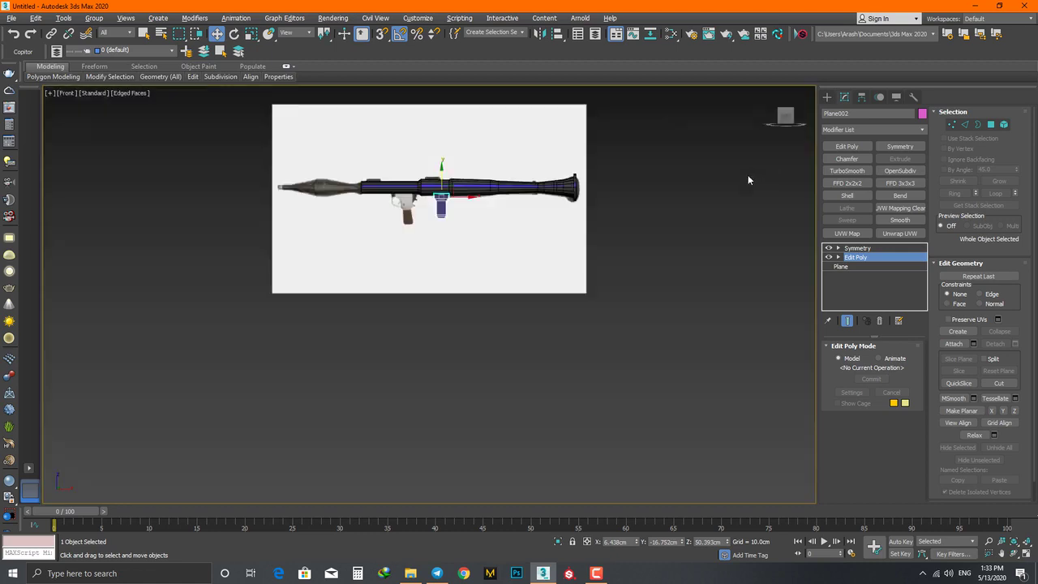
pyautogui.scroll(5, 511, 253)
pyautogui.scroll(3, 511, 247)
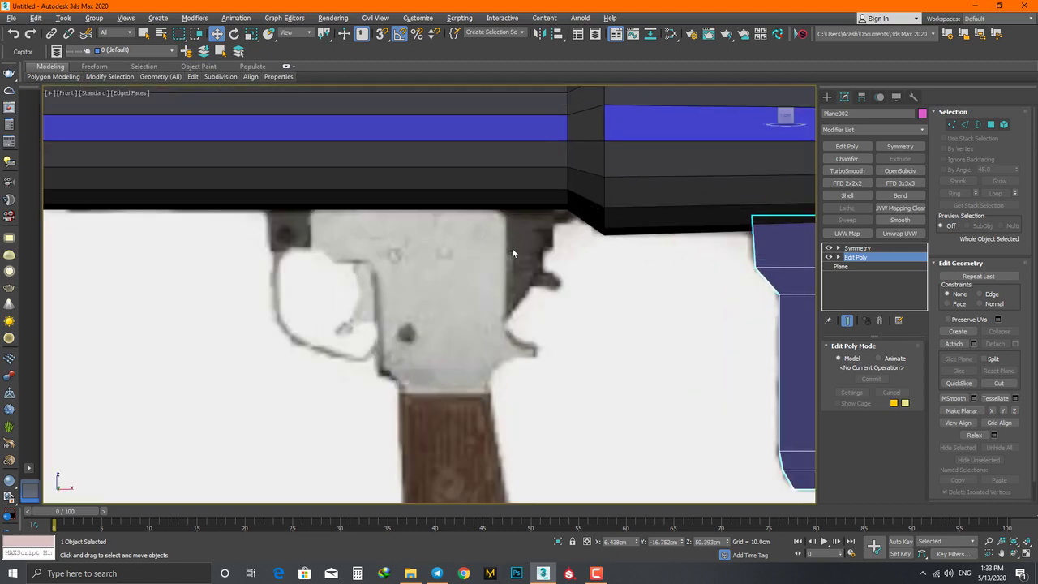
pyautogui.click(828, 96)
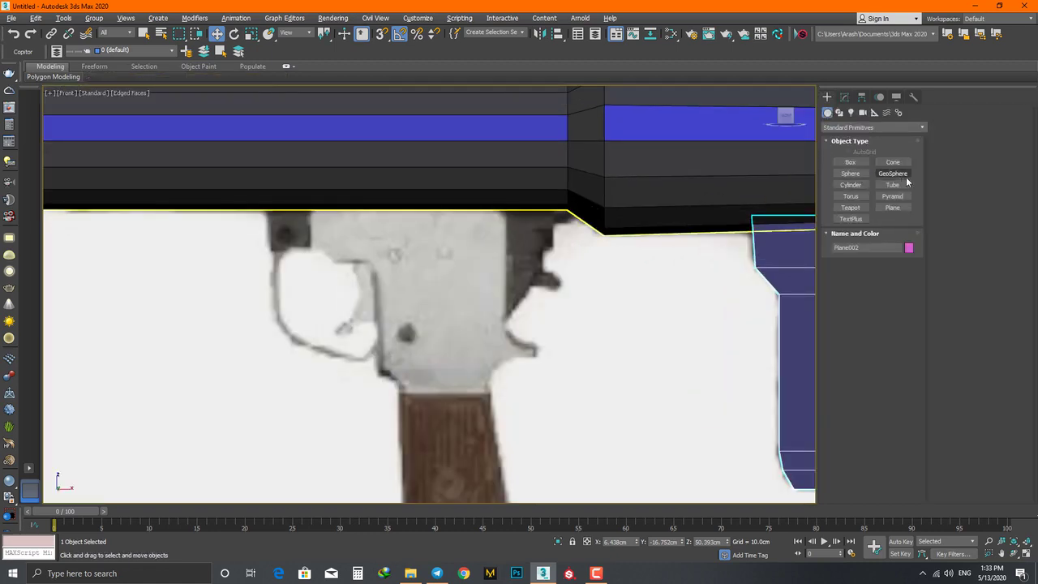
pyautogui.click(893, 208)
pyautogui.moveTo(294, 232); pyautogui.dragTo(315, 234, button='middle')
pyautogui.moveTo(291, 215); pyautogui.dragTo(571, 250)
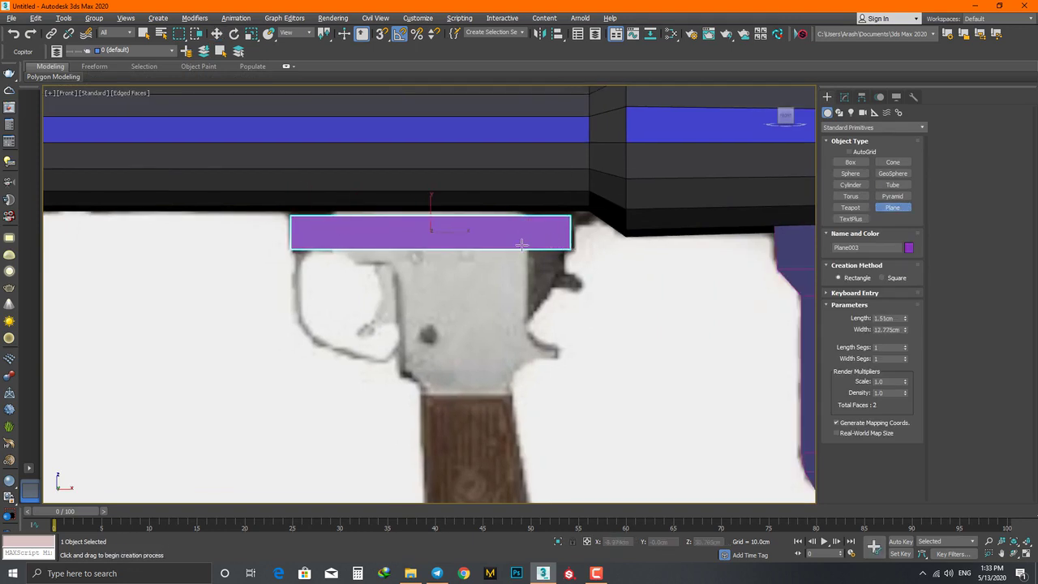
pyautogui.click(844, 97)
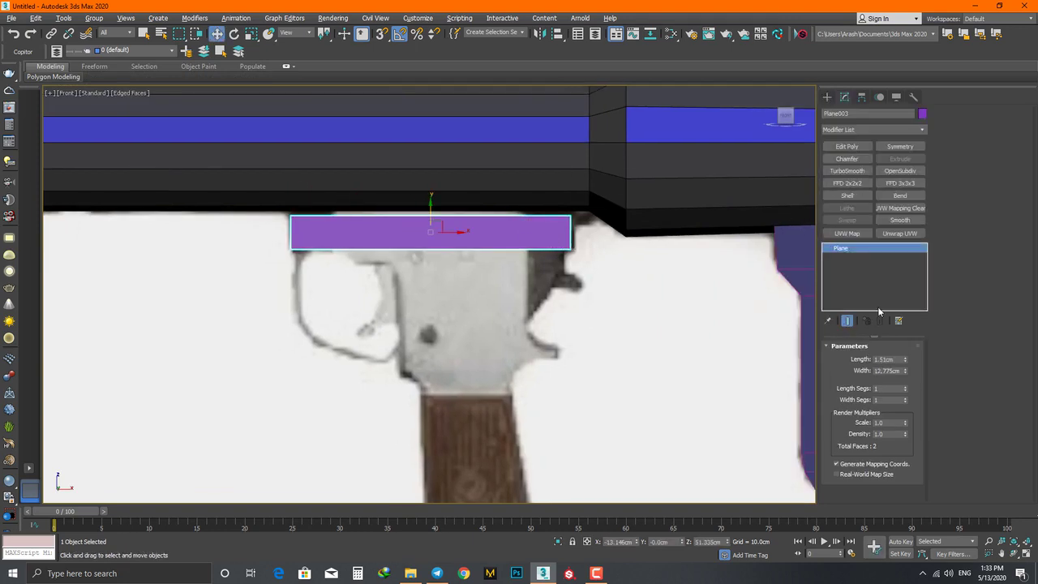
# Step: Raise the top edge under the tube, connect a horizontal edge, and extend the plane rightward
pyautogui.press('1')
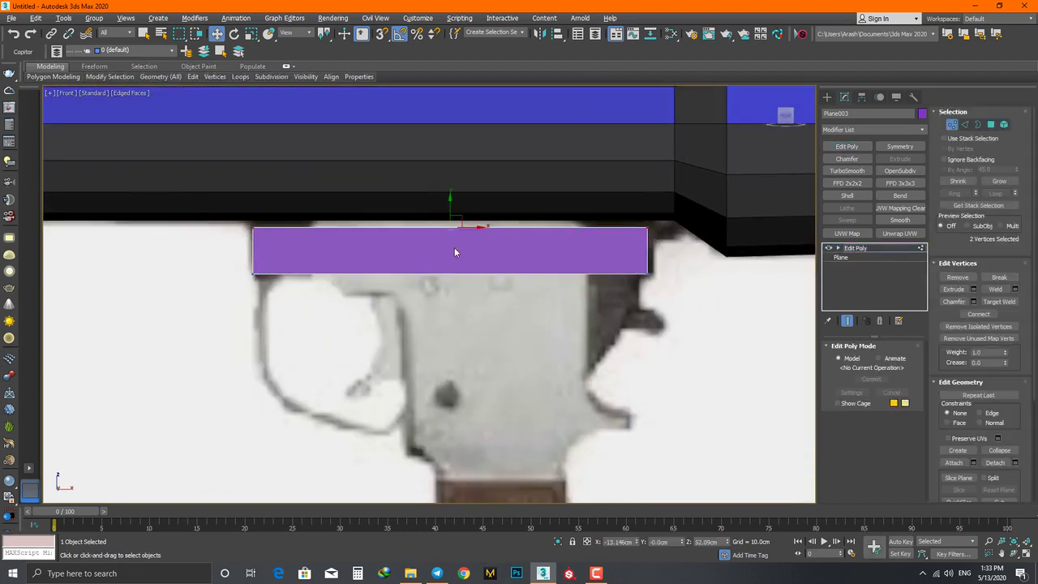
pyautogui.moveTo(451, 205); pyautogui.dragTo(450, 199)
pyautogui.moveTo(632, 207); pyautogui.dragTo(680, 240)
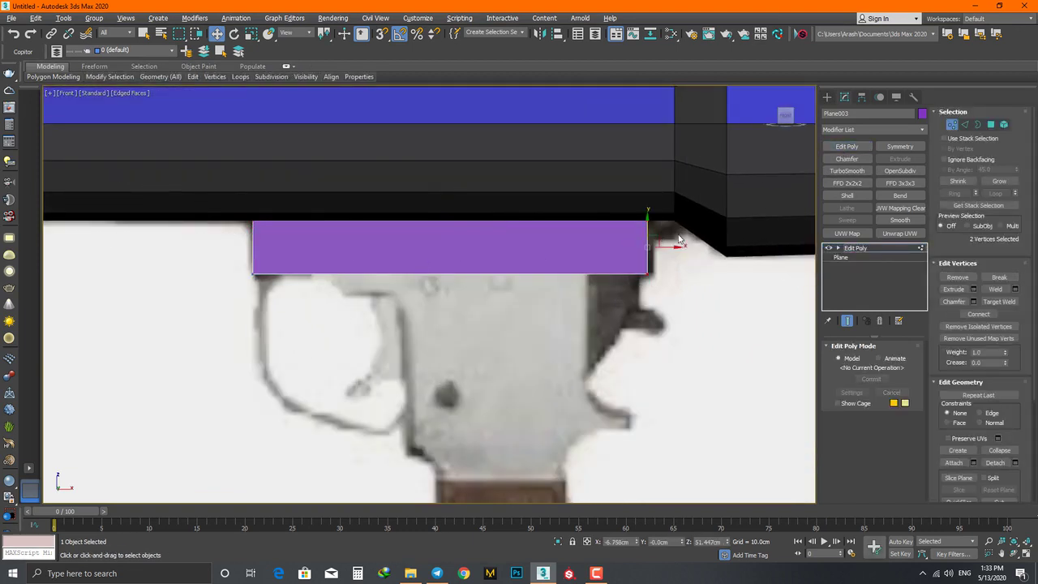
pyautogui.press('2')
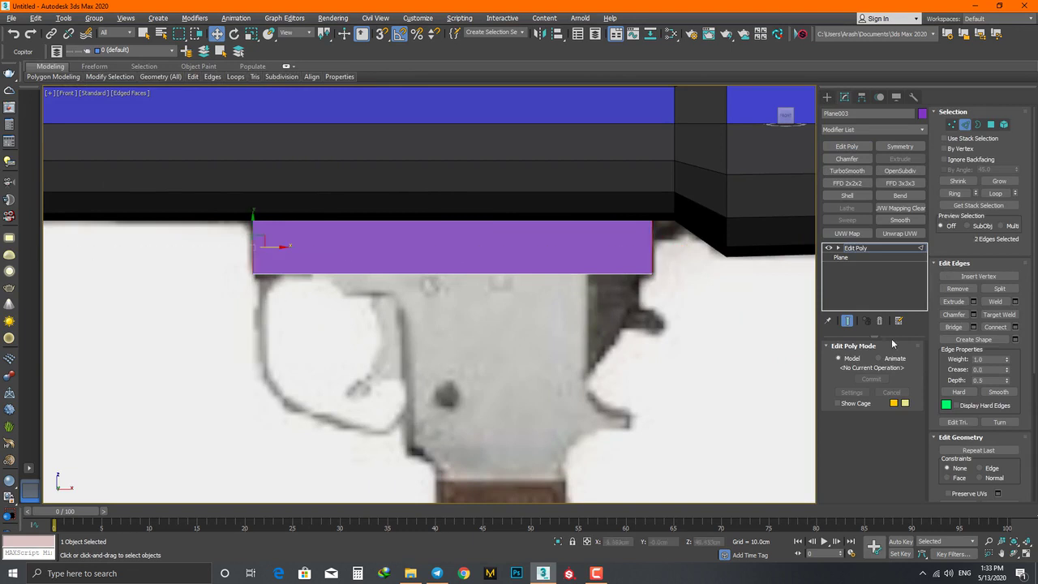
pyautogui.click(994, 327)
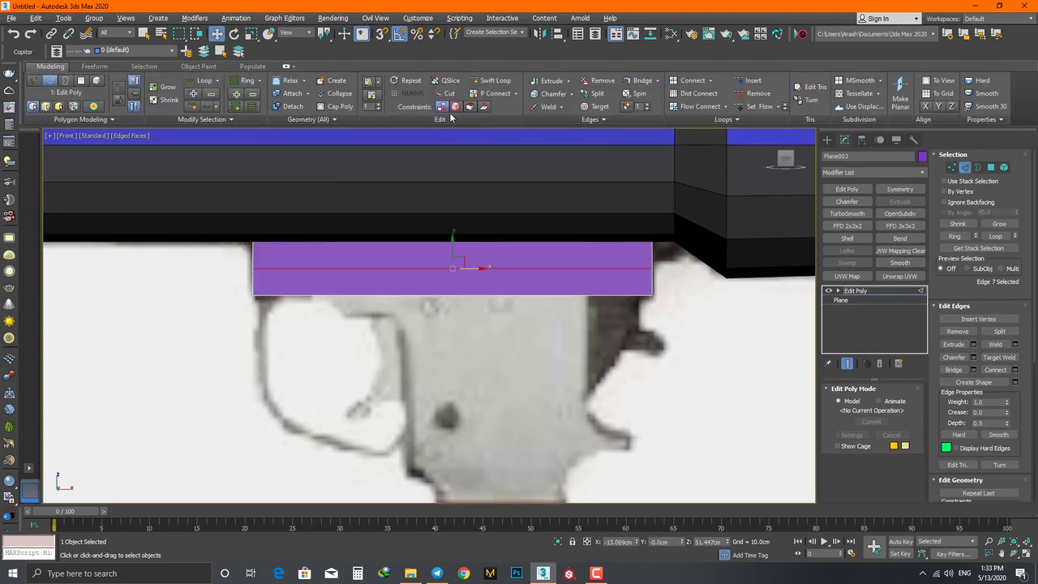
pyautogui.moveTo(453, 247); pyautogui.dragTo(453, 240)
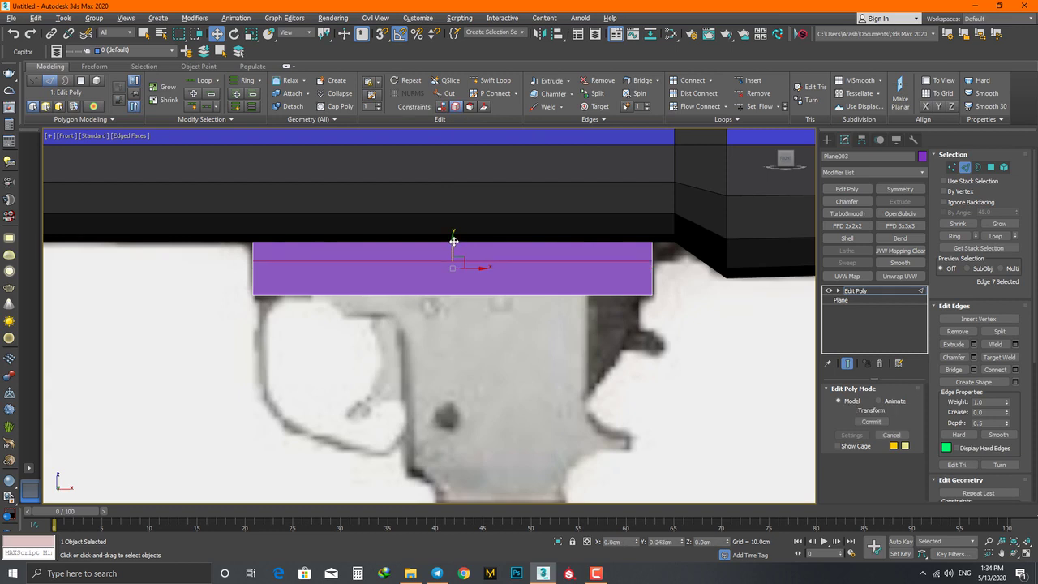
pyautogui.click(653, 251)
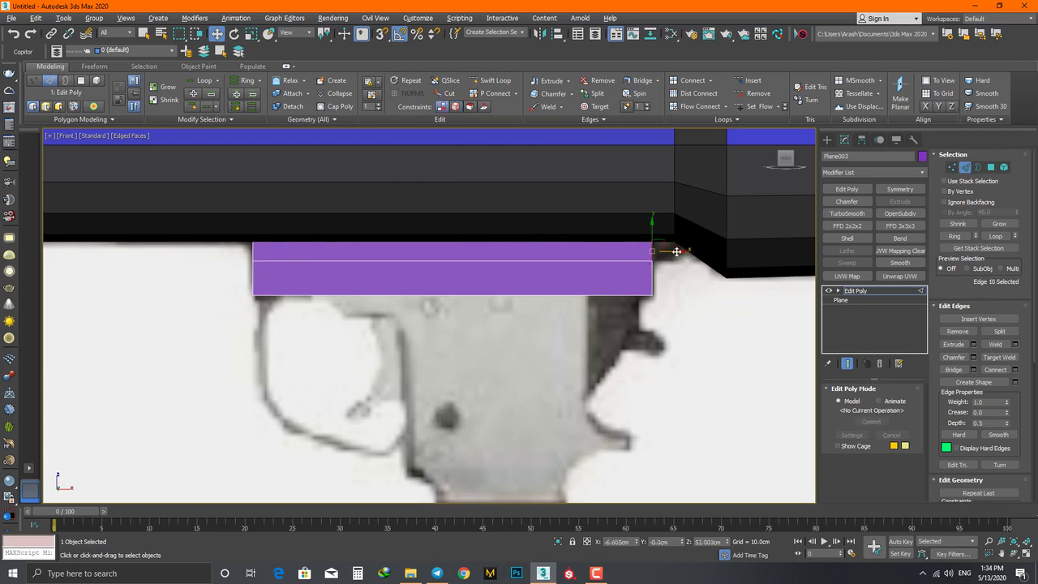
pyautogui.keyDown('shift'); pyautogui.moveTo(677, 251); pyautogui.dragTo(700, 250); pyautogui.keyUp('shift')
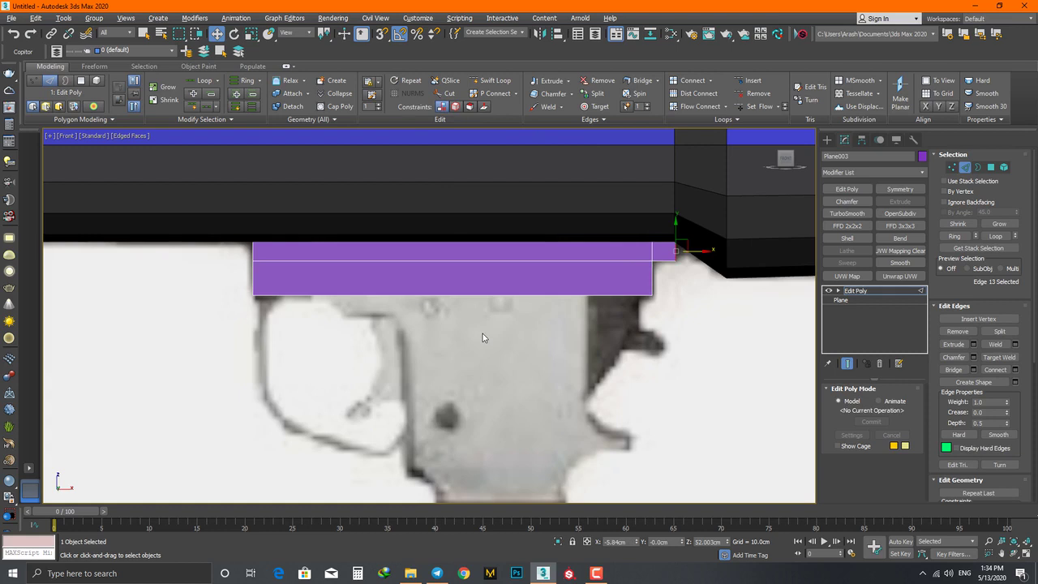
# Step: Add two vertical Swift Loops, extrude the bottom edge downward, and slide a vertex into a slant
pyautogui.hotkey('alt', 'shift', 'w')
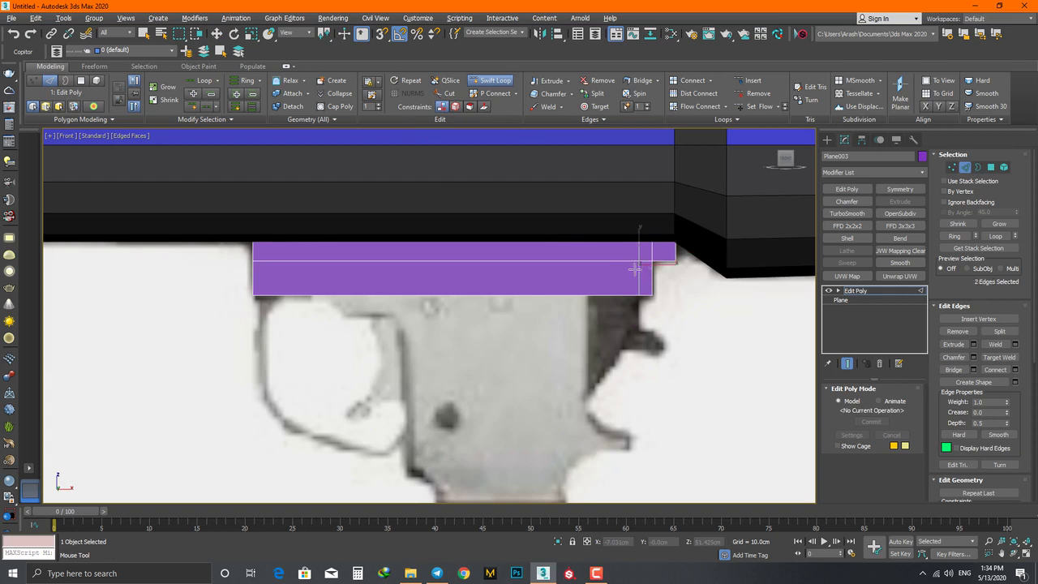
pyautogui.click(399, 258)
pyautogui.click(281, 256)
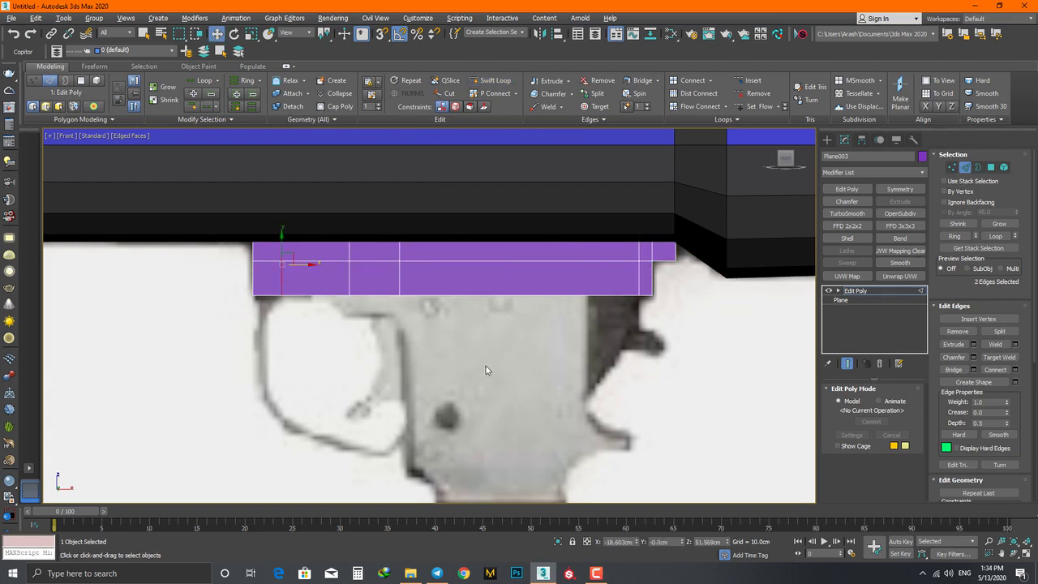
pyautogui.moveTo(486, 366); pyautogui.dragTo(468, 361, button='middle')
pyautogui.click(503, 289)
pyautogui.press('w')
pyautogui.keyDown('shift'); pyautogui.moveTo(500, 268); pyautogui.dragTo(500, 319); pyautogui.keyUp('shift')
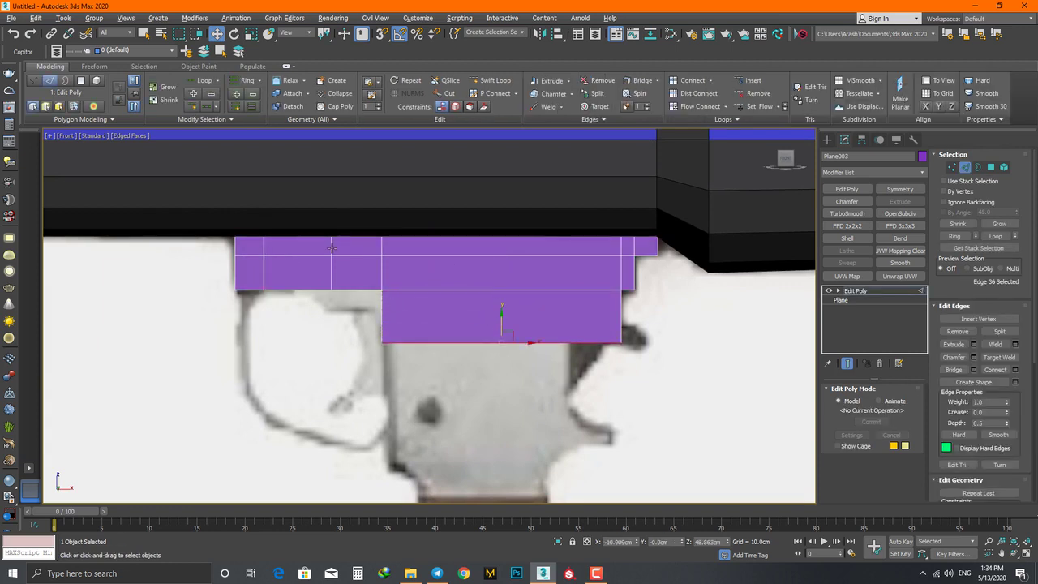
pyautogui.press('1')
pyautogui.moveTo(353, 288); pyautogui.dragTo(330, 288)
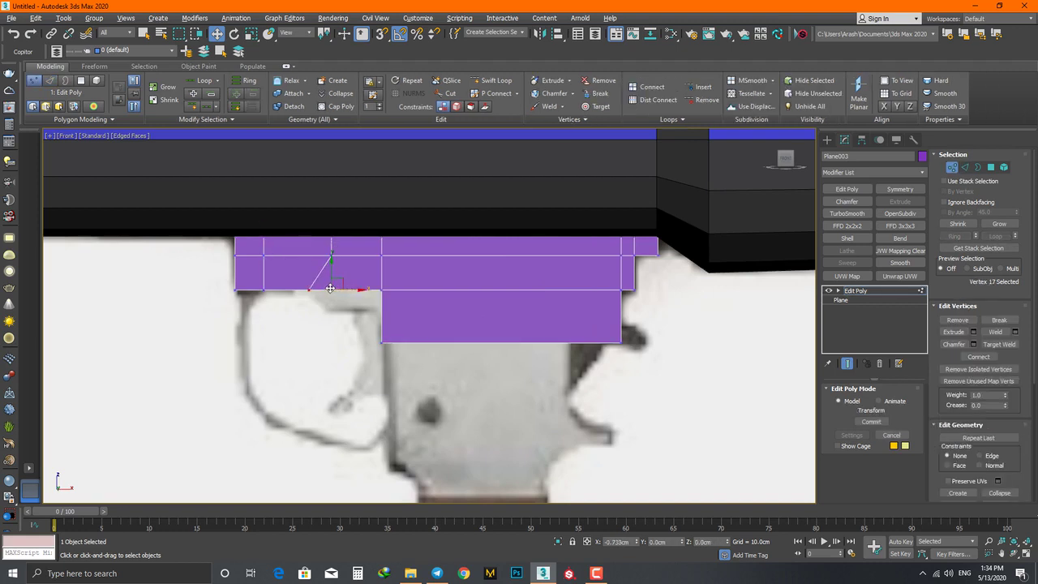
# Step: Extend a new strip down from the housing's bottom edge and add a horizontal loop across it
pyautogui.click(309, 289)
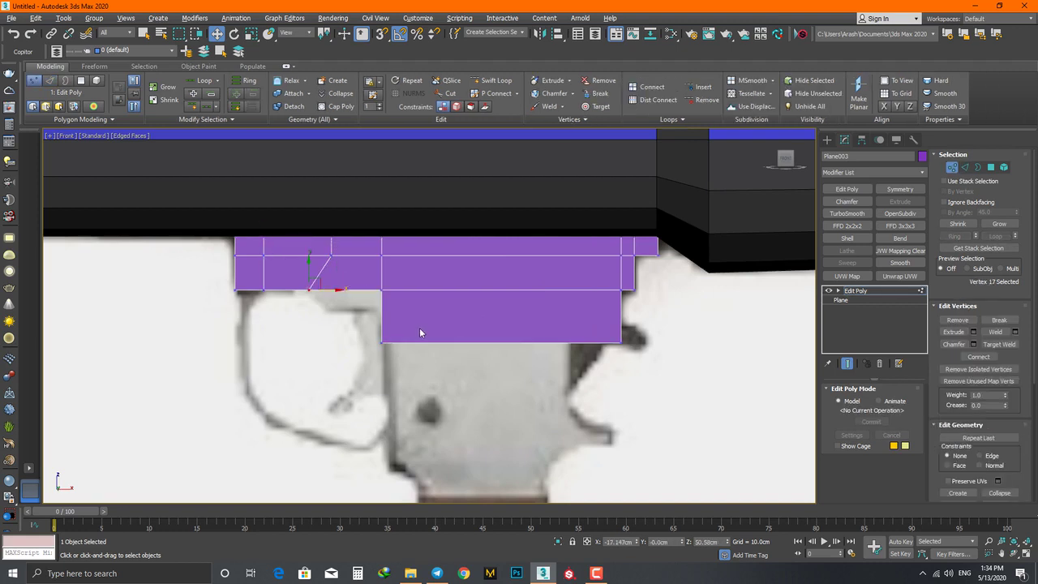
pyautogui.press('2')
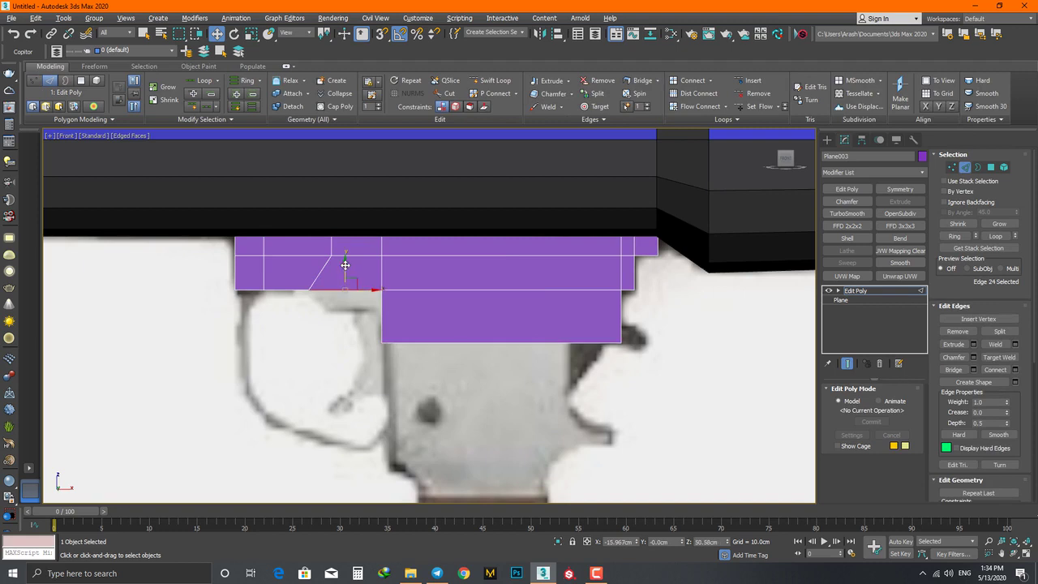
pyautogui.keyDown('shift'); pyautogui.moveTo(345, 265); pyautogui.dragTo(346, 309); pyautogui.keyUp('shift')
pyautogui.press('1')
pyautogui.click(308, 309)
pyautogui.hotkey('shift', 'alt', 'w')
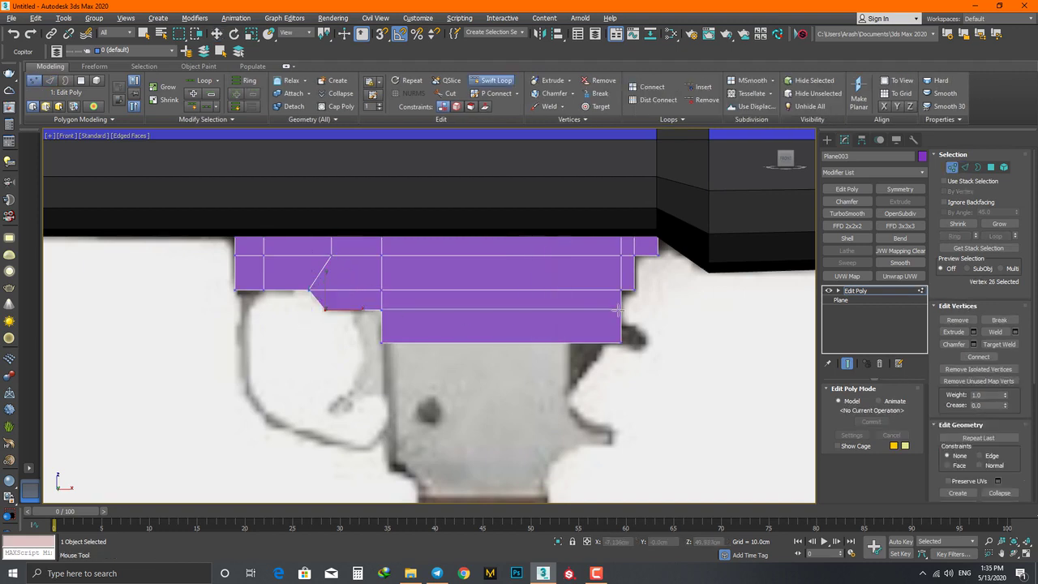
pyautogui.click(618, 309)
pyautogui.press('w')
pyautogui.click(381, 310)
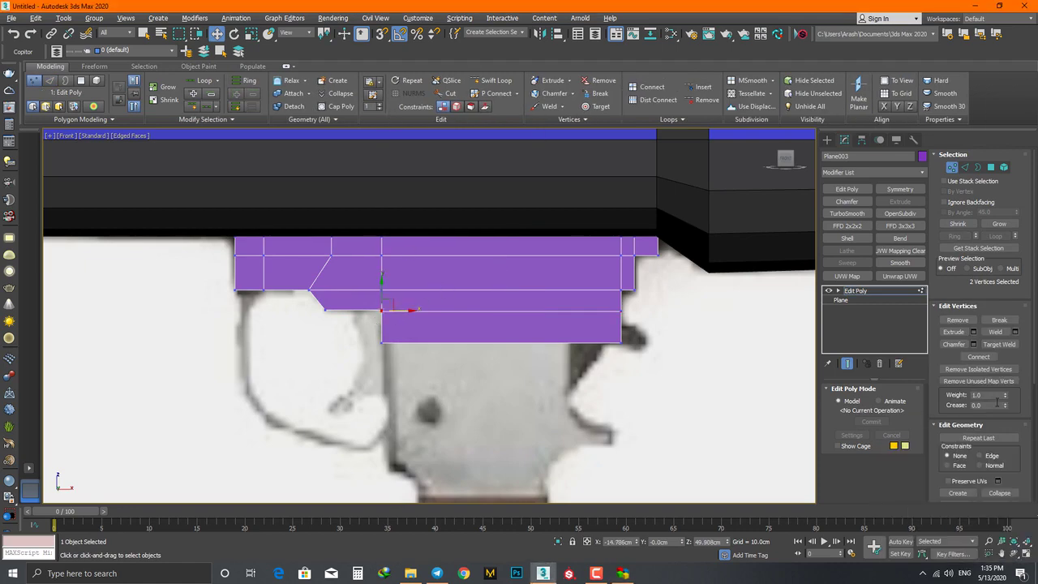
# Step: Extend a strip out to the right from the lower section and slant its new corner vertex
pyautogui.scroll(-1, 998, 401)
pyautogui.scroll(3, 339, 320)
pyautogui.click(339, 320)
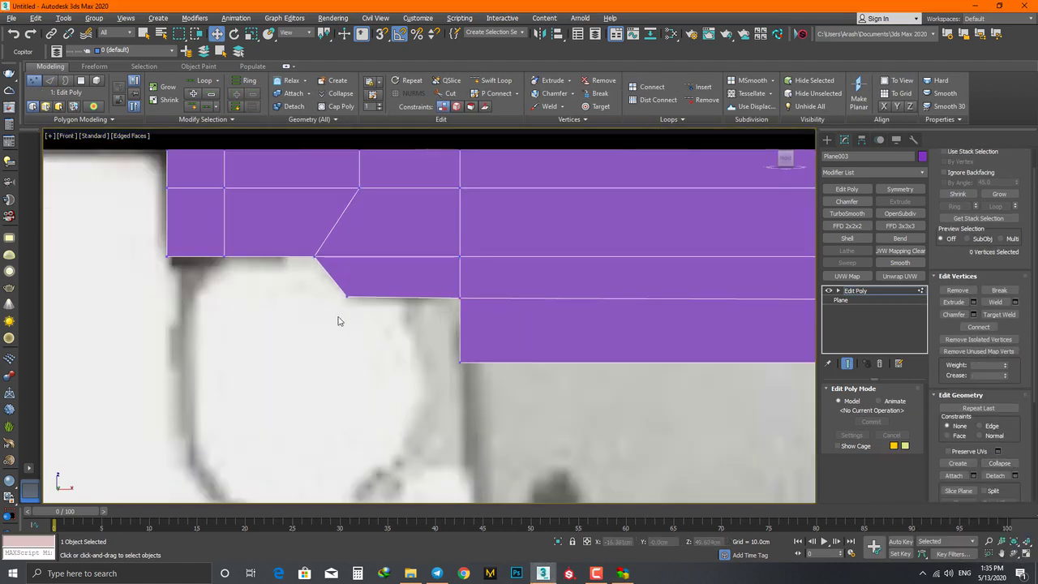
pyautogui.scroll(-2, 197, 246)
pyautogui.moveTo(505, 324); pyautogui.dragTo(560, 309, button='middle')
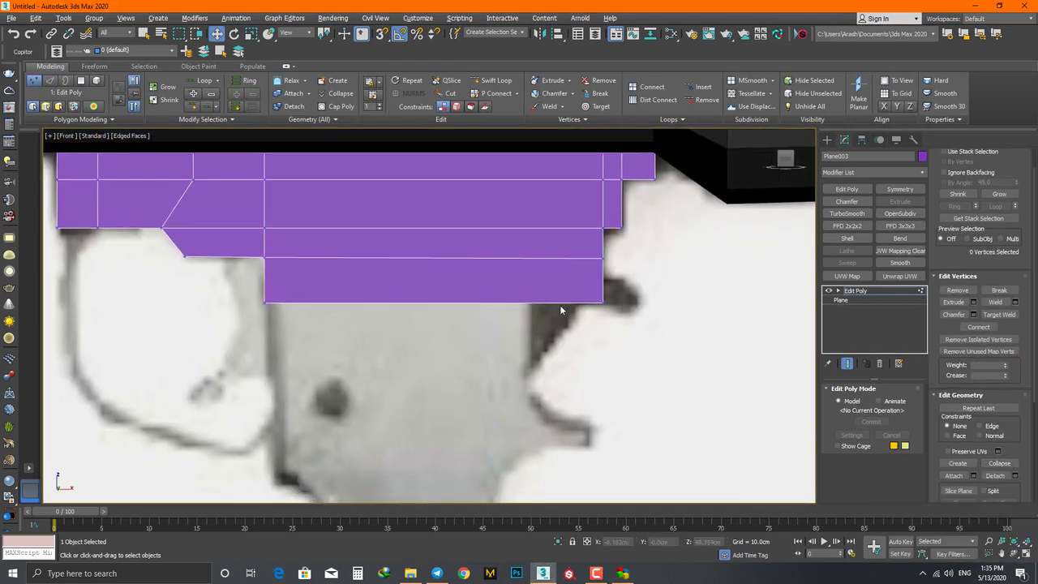
pyautogui.press('2')
pyautogui.click(605, 288)
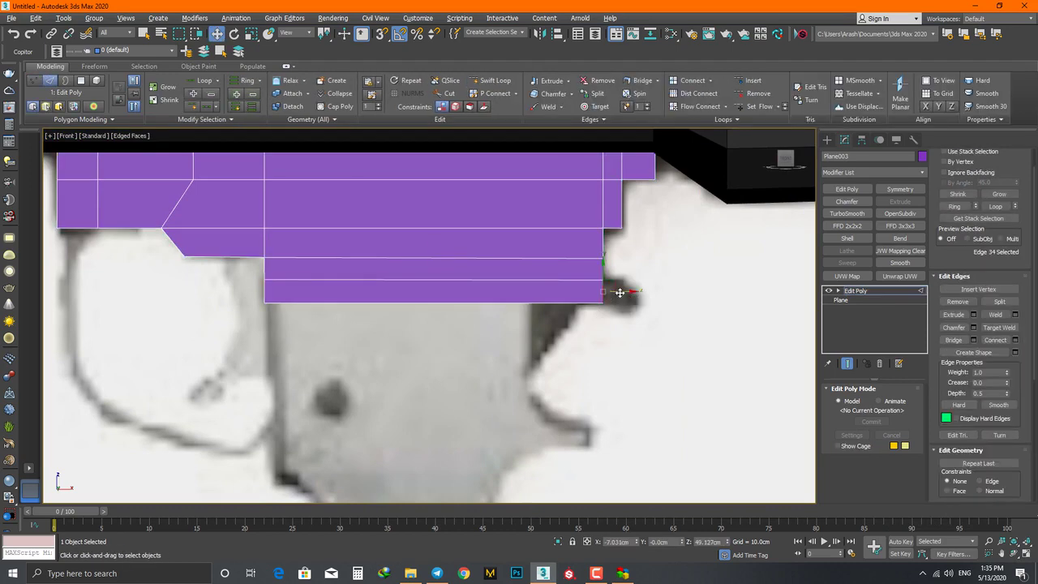
pyautogui.scroll(3, 608, 288)
pyautogui.keyDown('shift'); pyautogui.moveTo(610, 288); pyautogui.dragTo(670, 292); pyautogui.keyUp('shift')
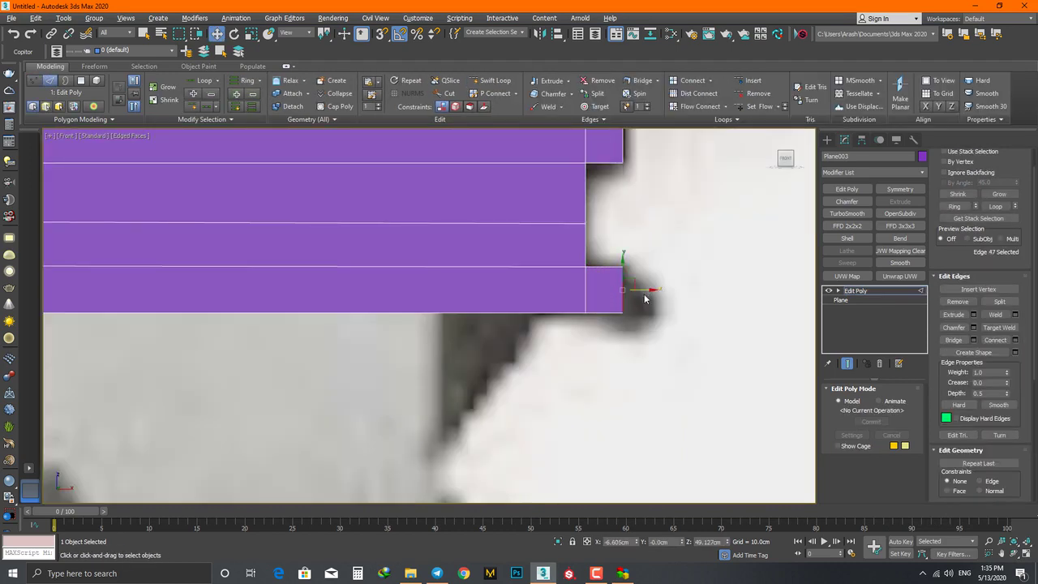
pyautogui.press('1')
pyautogui.moveTo(653, 268); pyautogui.dragTo(652, 263)
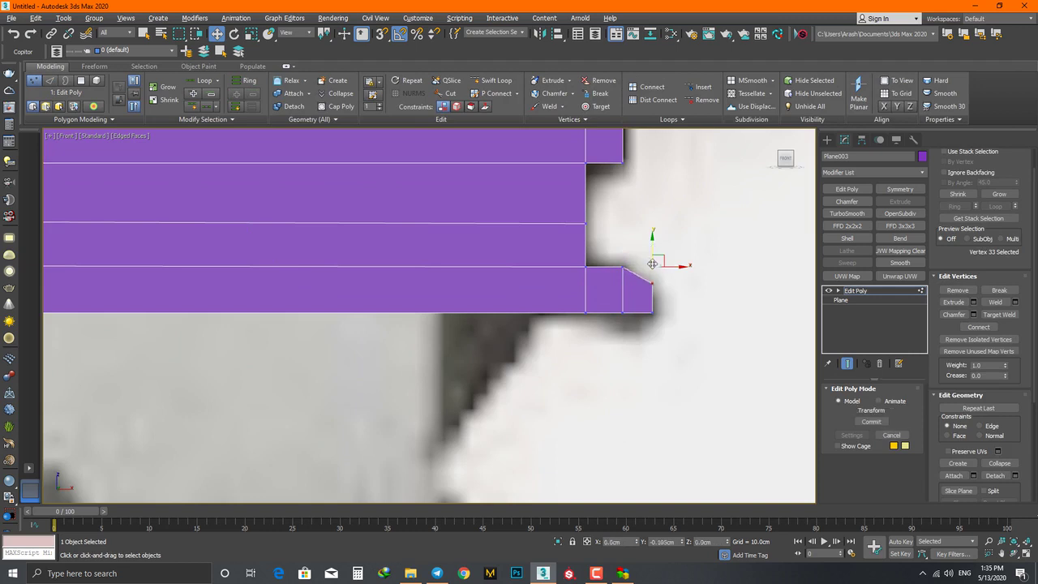
# Step: Add a vertical loop near the right end, extend the bottom edge down, and slant the lower-right corner inward
pyautogui.scroll(-3, 653, 274)
pyautogui.moveTo(487, 290); pyautogui.dragTo(537, 277, button='middle')
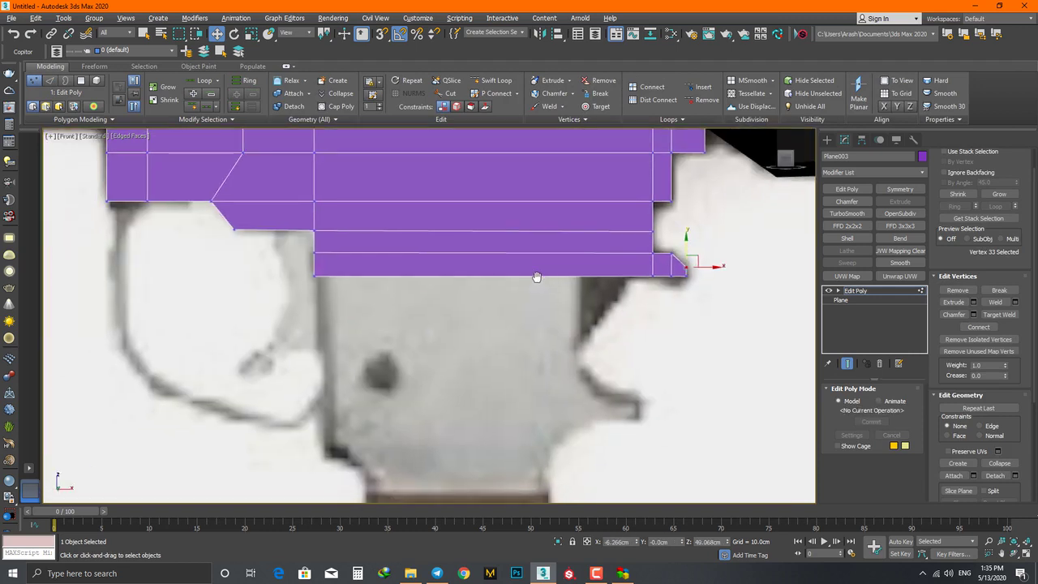
pyautogui.hotkey('shift', 'alt', 'w')
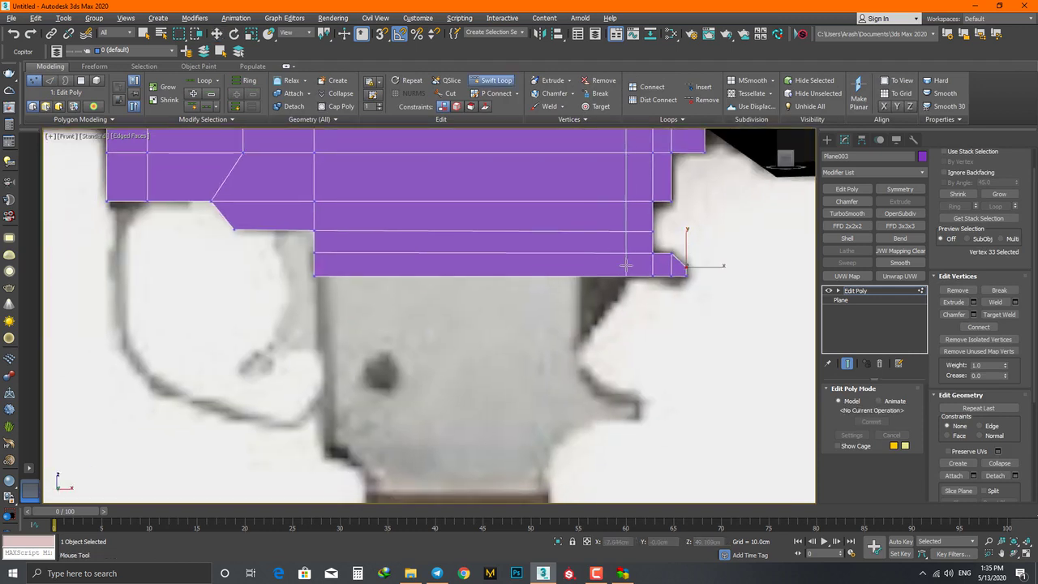
pyautogui.click(627, 265)
pyautogui.press('2')
pyautogui.press('w')
pyautogui.click(522, 273)
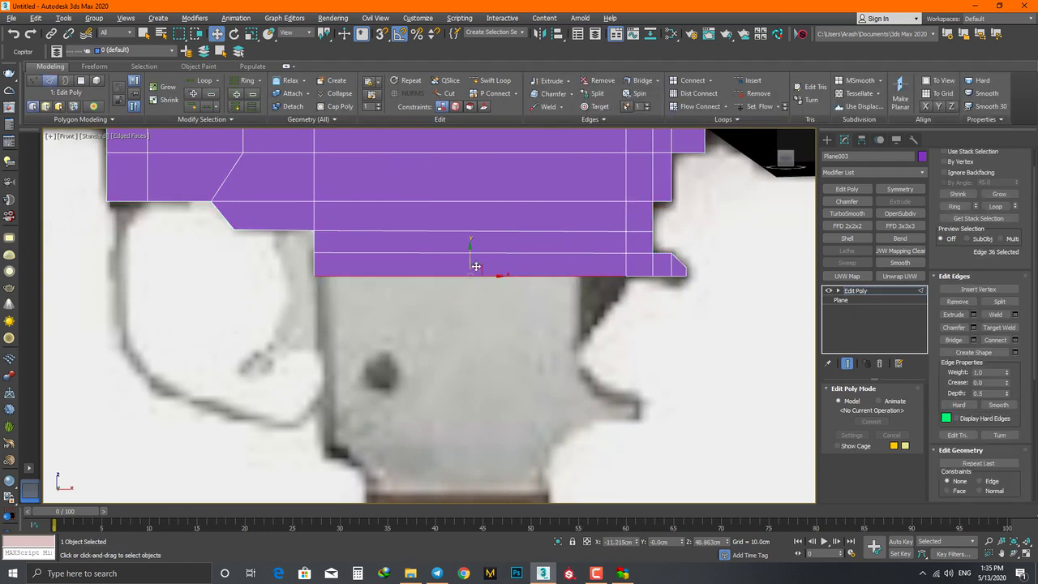
pyautogui.keyDown('shift'); pyautogui.moveTo(476, 266); pyautogui.dragTo(470, 339); pyautogui.keyUp('shift')
pyautogui.press('1')
pyautogui.click(626, 340)
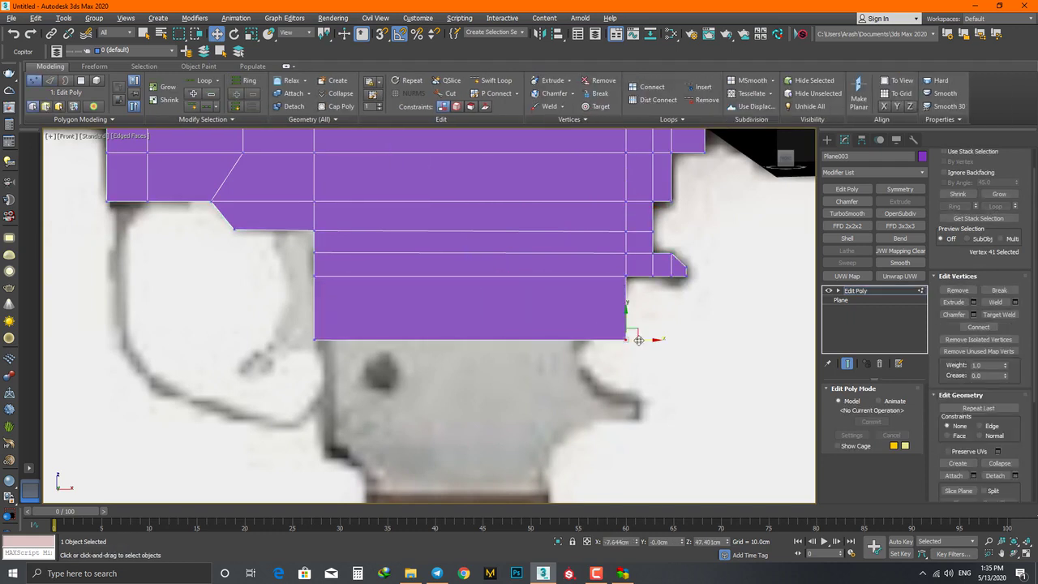
pyautogui.moveTo(640, 340); pyautogui.dragTo(596, 340)
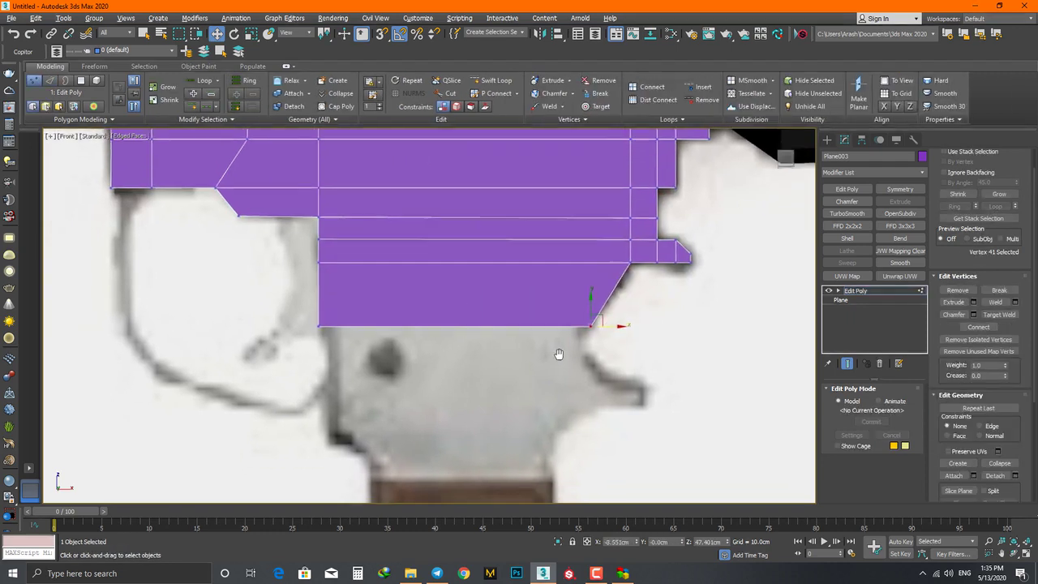
# Step: Pull the bottom edge down in two stages to rough out the pistol grip along the reference
pyautogui.moveTo(559, 360); pyautogui.dragTo(536, 320, button='middle')
pyautogui.press('2')
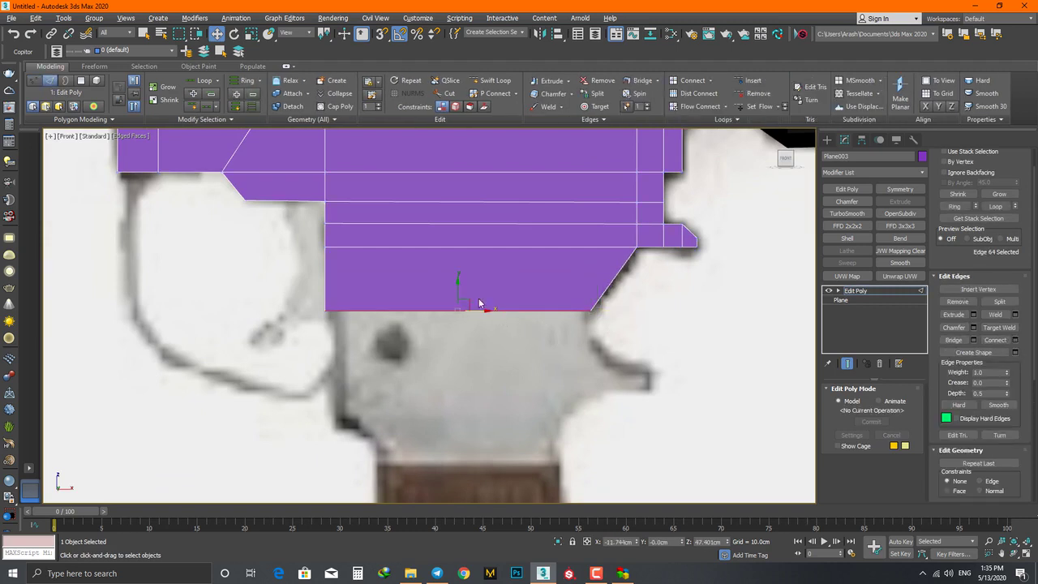
pyautogui.keyDown('shift'); pyautogui.moveTo(466, 310); pyautogui.dragTo(459, 390); pyautogui.keyUp('shift')
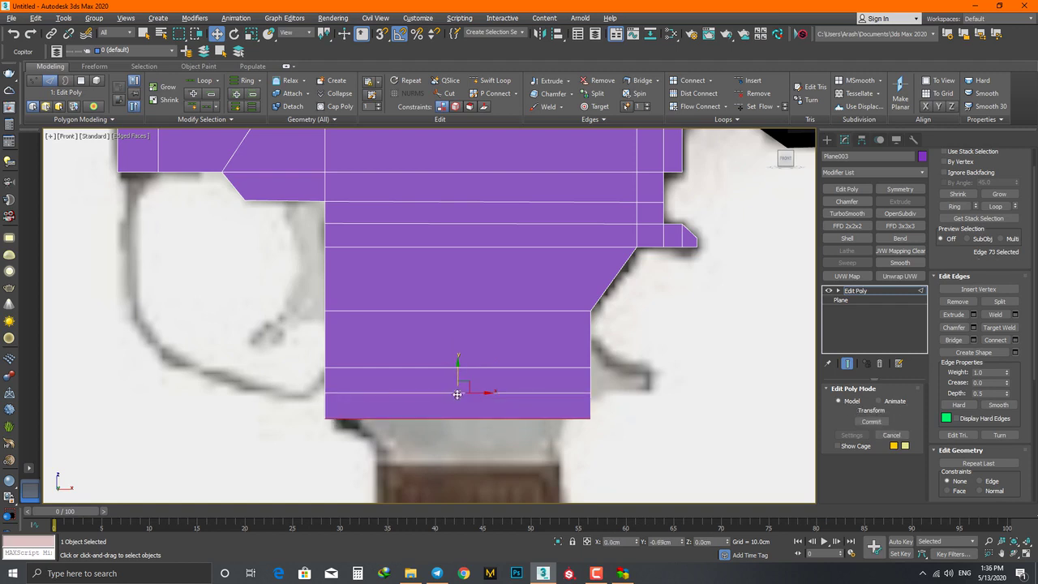
pyautogui.keyDown('shift'); pyautogui.moveTo(459, 390); pyautogui.dragTo(457, 440); pyautogui.keyUp('shift')
# Step: In See-Through mode, align a grip side vertex to the outline and lower a row of vertices slightly
pyautogui.hotkey('alt', 'x')
pyautogui.press('1')
pyautogui.moveTo(630, 433); pyautogui.dragTo(630, 417, button='middle')
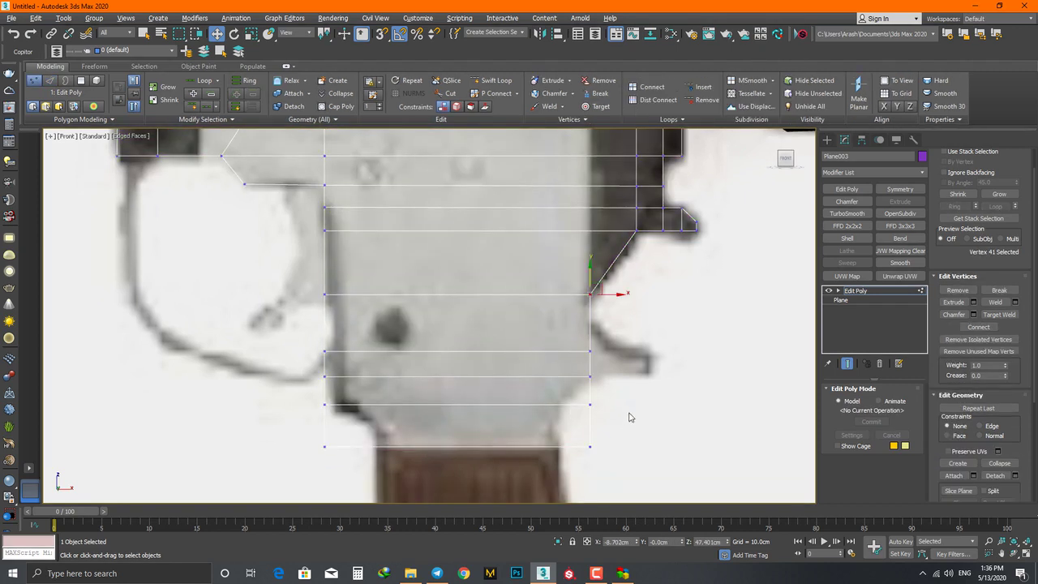
pyautogui.moveTo(619, 352); pyautogui.dragTo(632, 351)
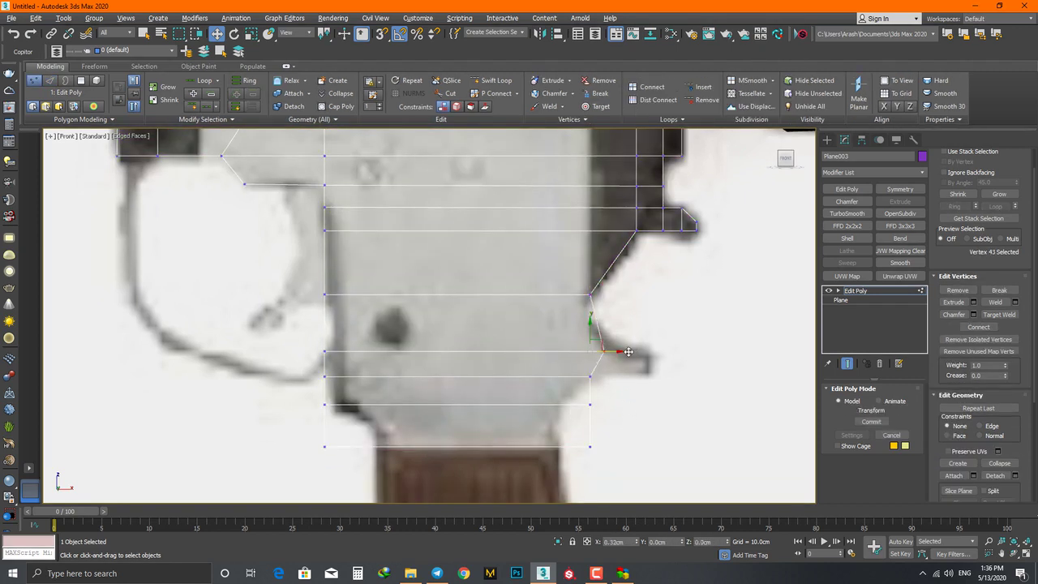
pyautogui.moveTo(625, 282); pyautogui.dragTo(368, 309)
pyautogui.moveTo(636, 236); pyautogui.dragTo(318, 318)
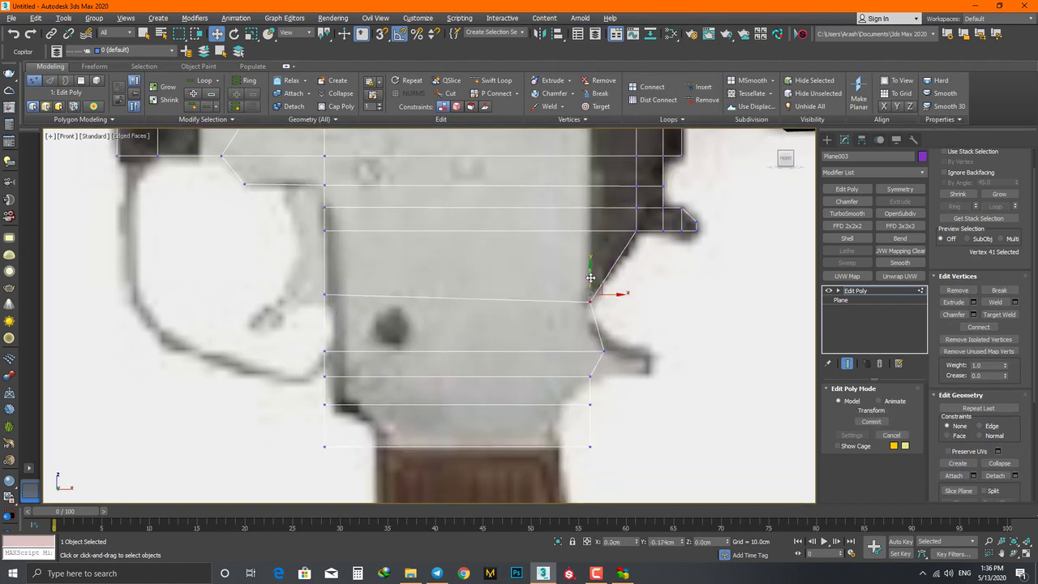
pyautogui.moveTo(446, 290); pyautogui.dragTo(446, 298)
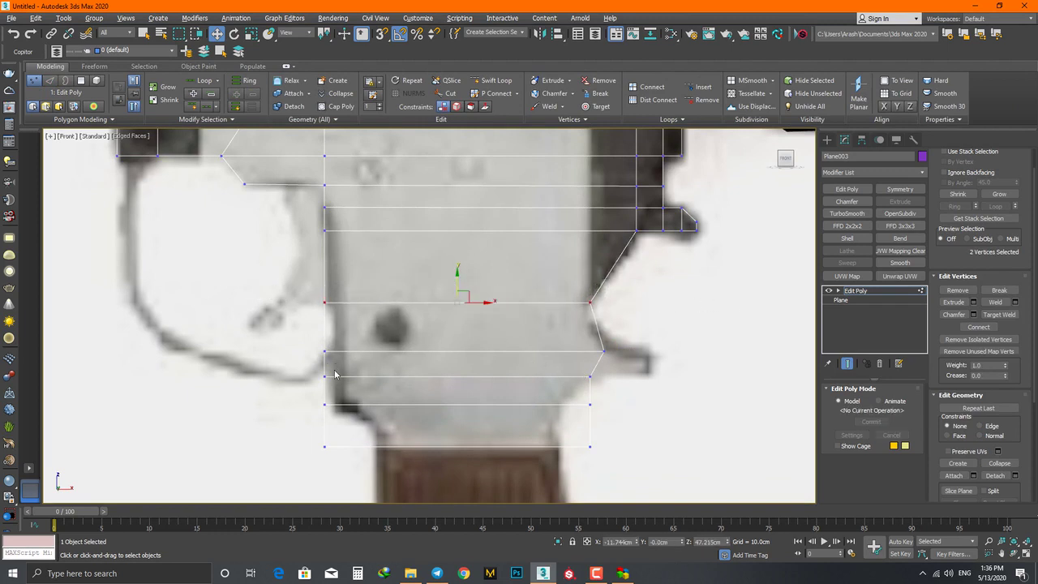
# Step: Move the lower-right grip vertex inward and scale the bottom vertices narrower to taper the grip
pyautogui.moveTo(299, 389); pyautogui.dragTo(339, 409)
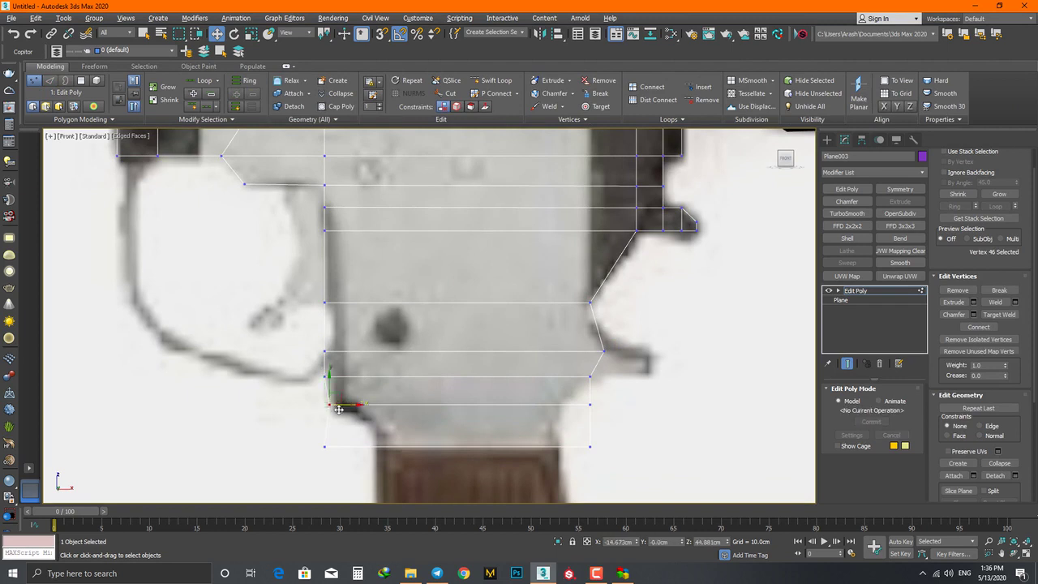
pyautogui.click(590, 404)
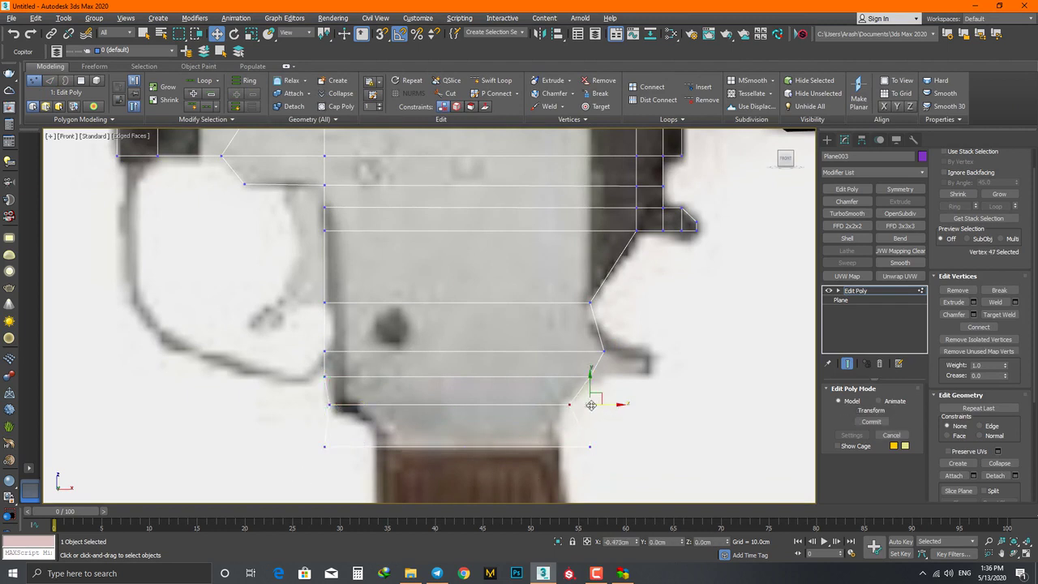
pyautogui.moveTo(590, 404); pyautogui.dragTo(564, 404)
pyautogui.moveTo(608, 440); pyautogui.dragTo(320, 465)
pyautogui.press('r')
pyautogui.moveTo(466, 435); pyautogui.dragTo(572, 447)
pyautogui.press('w')
pyautogui.click(530, 446)
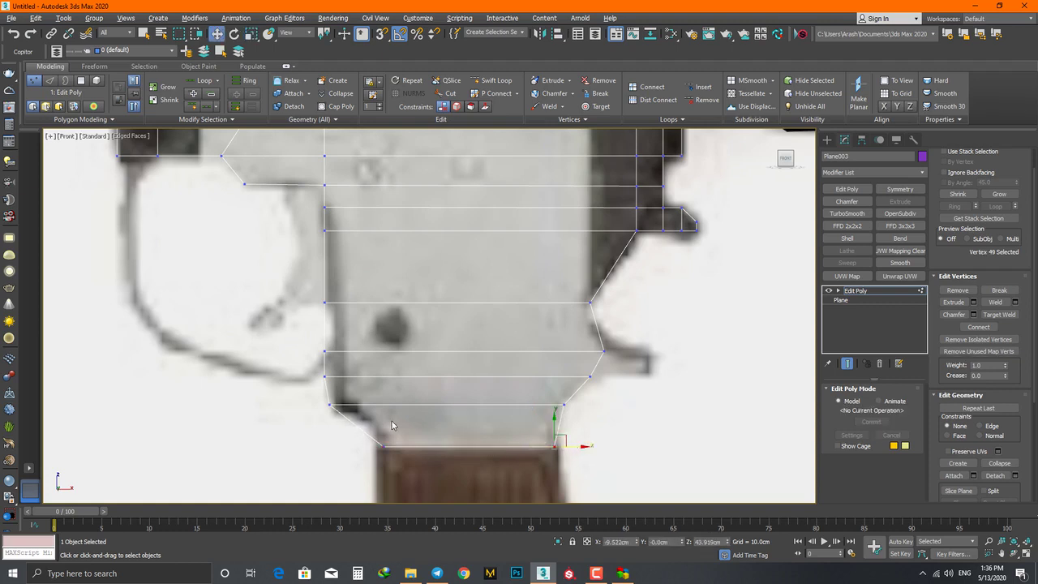
# Step: Add a horizontal loop near the grip bottom and pull the lower-left vertex inward for the taper
pyautogui.hotkey('shift', 'alt', 'w')
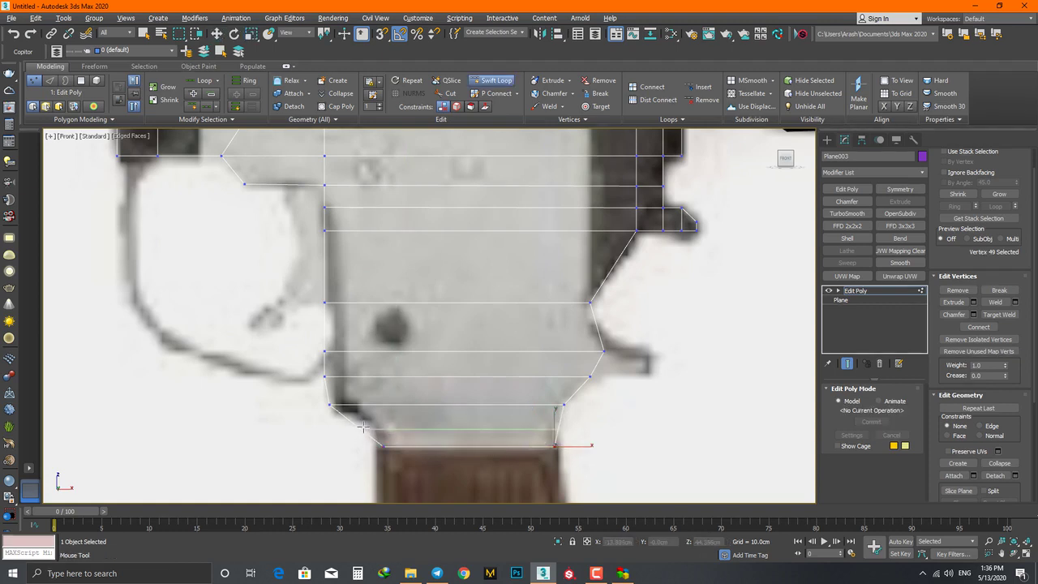
pyautogui.click(382, 427)
pyautogui.press('1')
pyautogui.moveTo(375, 426); pyautogui.dragTo(381, 431)
pyautogui.click(406, 464)
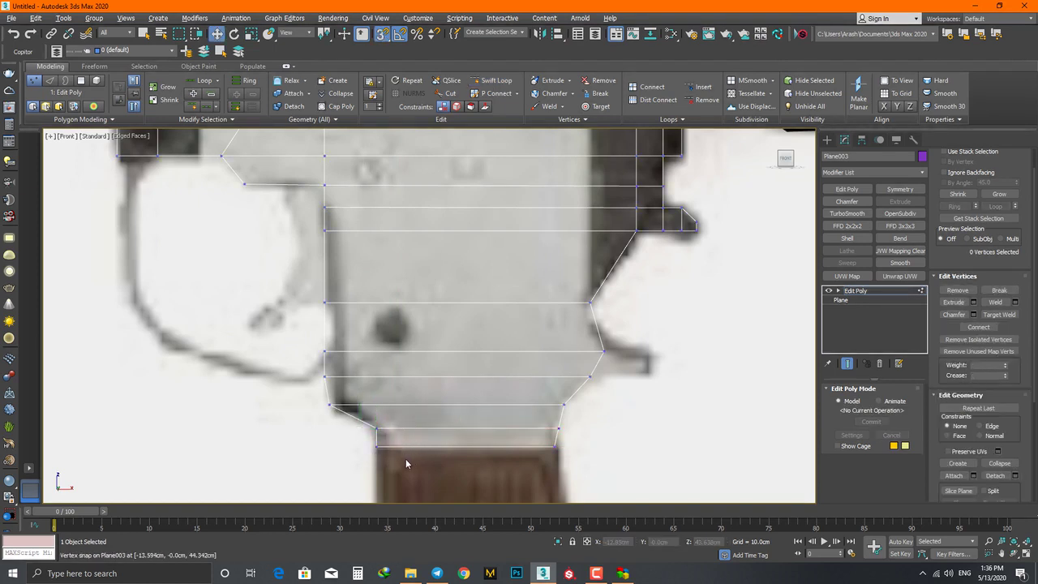
pyautogui.click(556, 446)
# Step: Select the vertex at the small hook tip with vertex snapping turned on
pyautogui.scroll(-1, 527, 351)
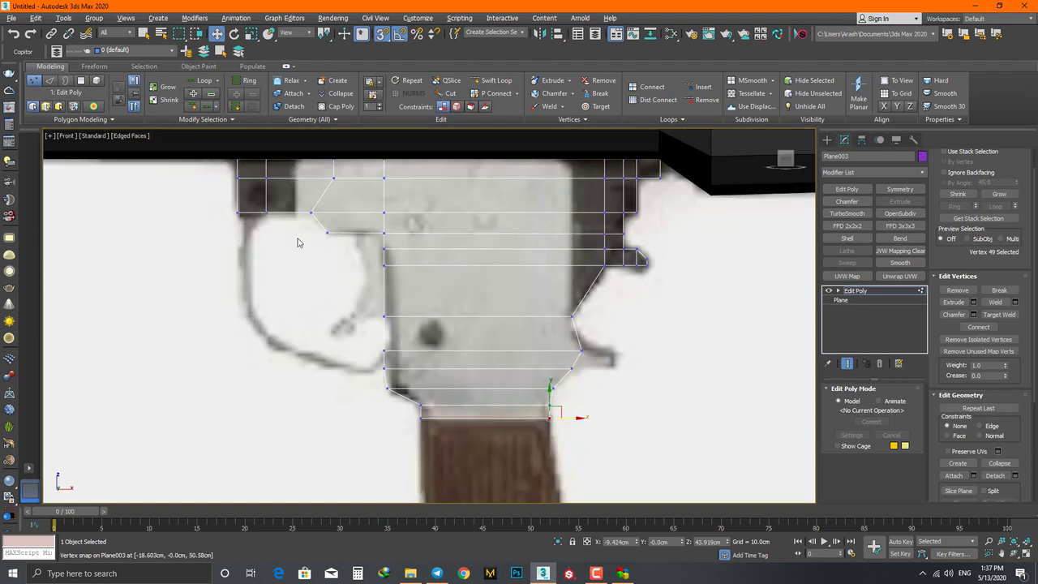
pyautogui.press('2')
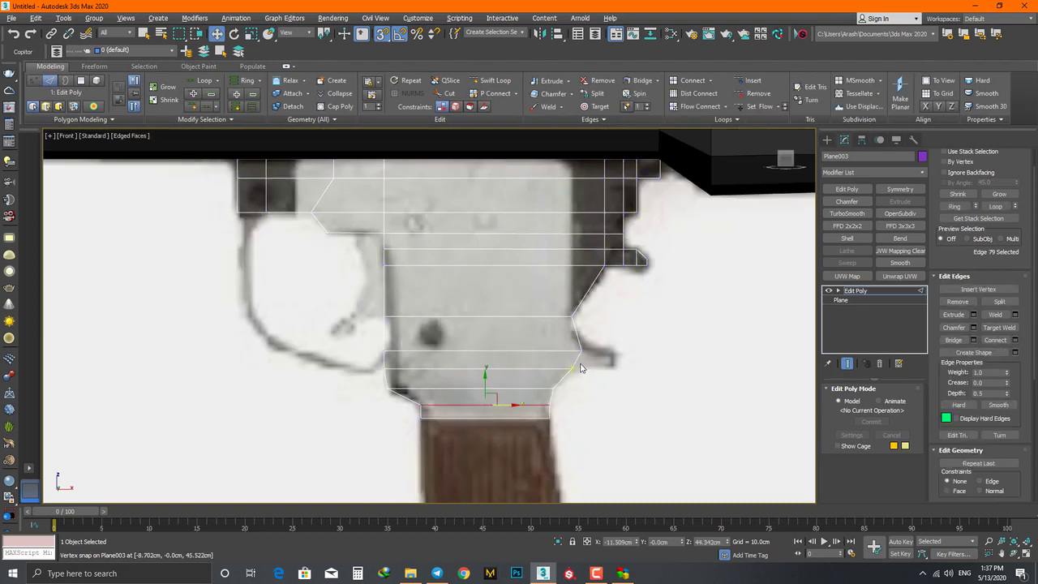
pyautogui.click(610, 355)
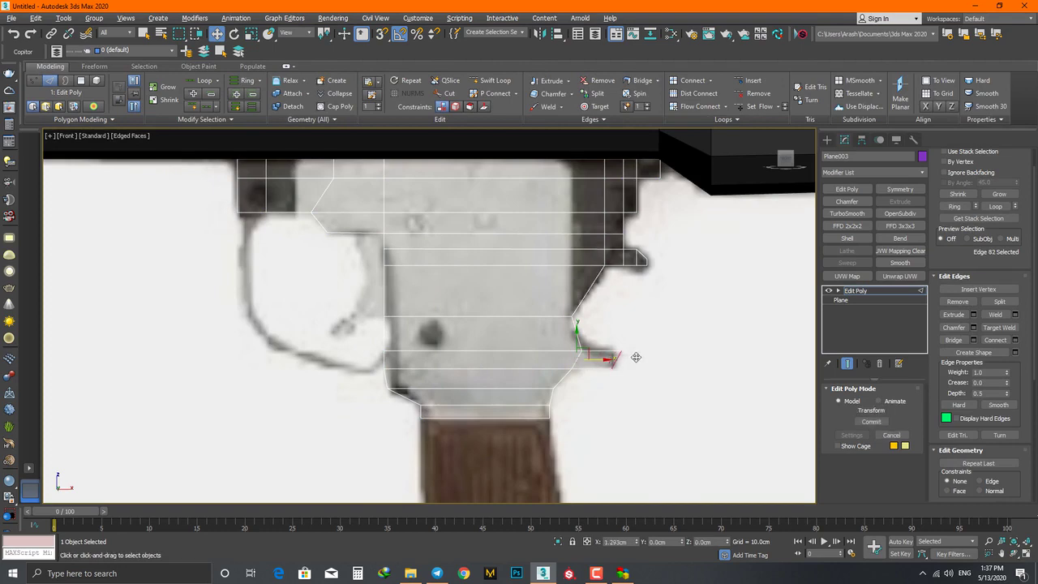
pyautogui.scroll(2, 635, 354)
pyautogui.press('1')
pyautogui.press('s')
pyautogui.click(609, 345)
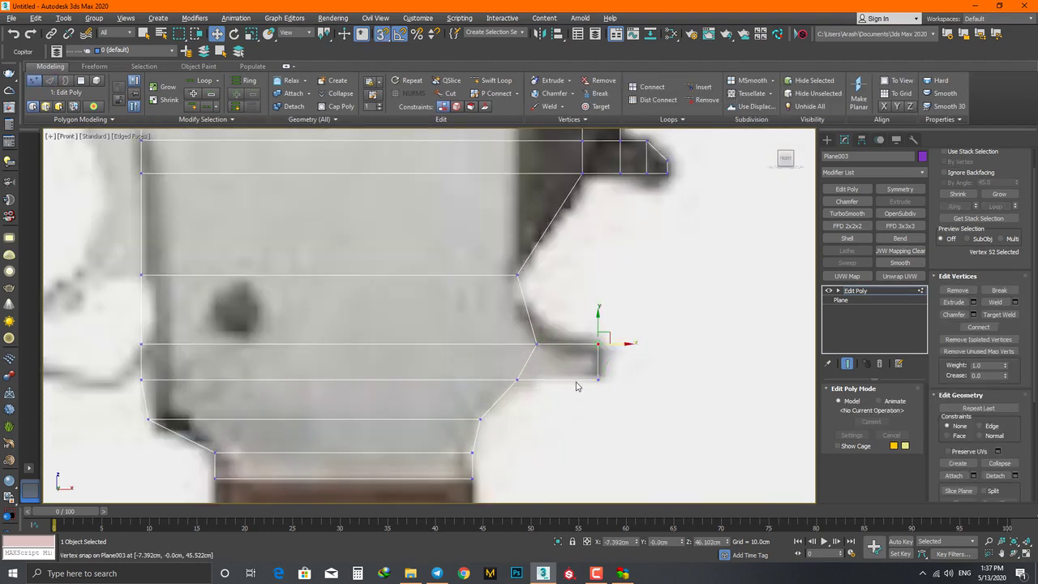
pyautogui.scroll(-2, 577, 382)
pyautogui.moveTo(455, 399); pyautogui.dragTo(560, 374, button='middle')
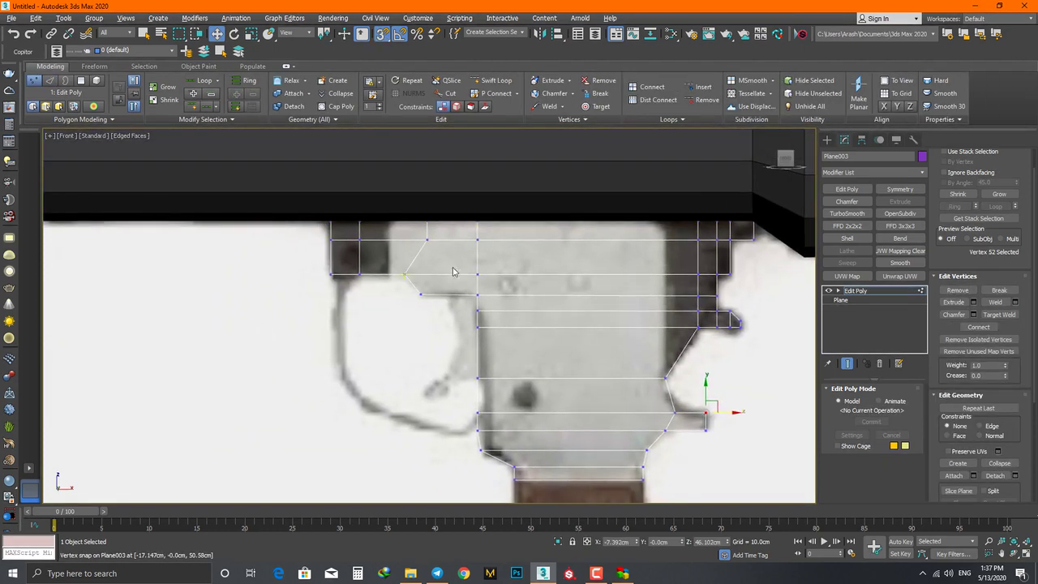
pyautogui.scroll(2, 327, 267)
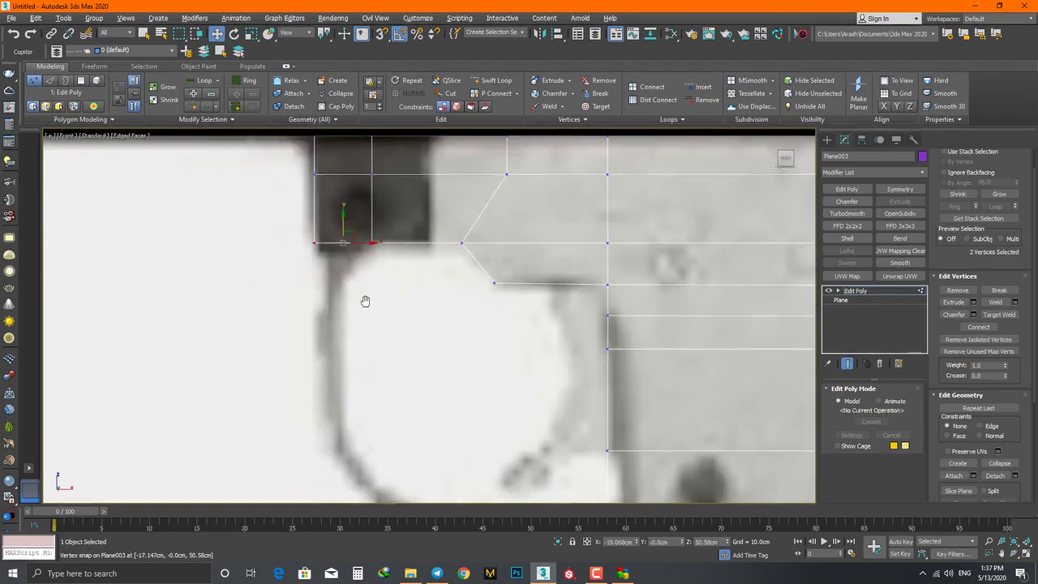
# Step: Clone the selected vertices and edge downward into a new strip and connect its two side edges
pyautogui.moveTo(364, 297); pyautogui.dragTo(369, 284, button='middle')
pyautogui.keyDown('shift'); pyautogui.moveTo(345, 218); pyautogui.dragTo(345, 298); pyautogui.keyUp('shift')
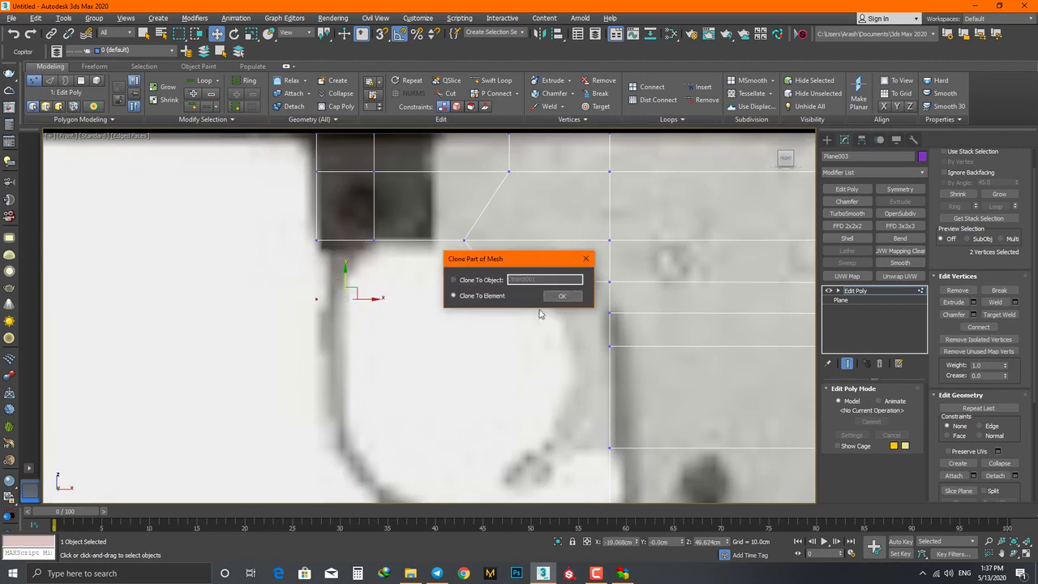
pyautogui.press('Return')
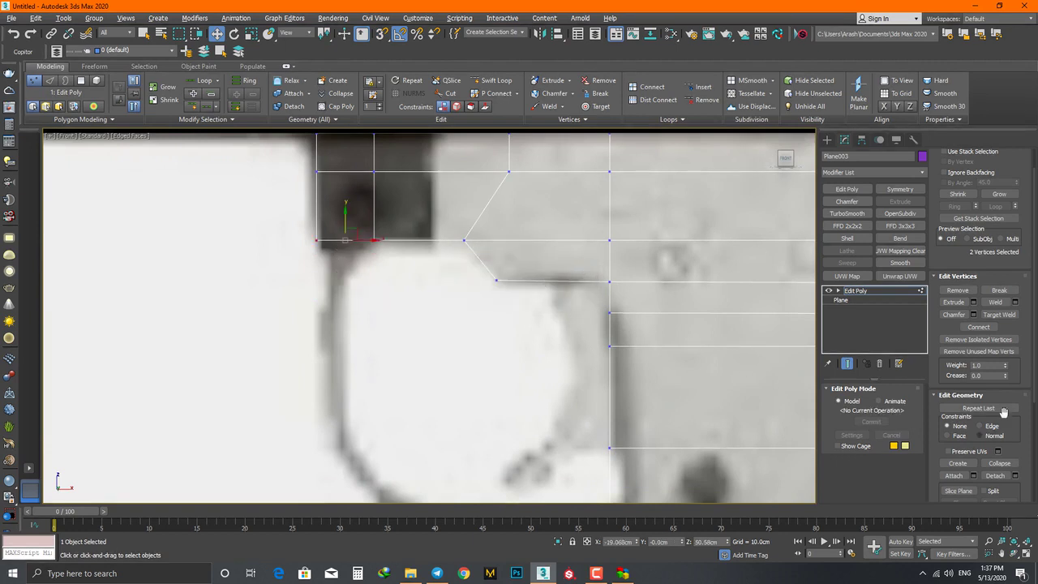
pyautogui.scroll(1, 958, 182)
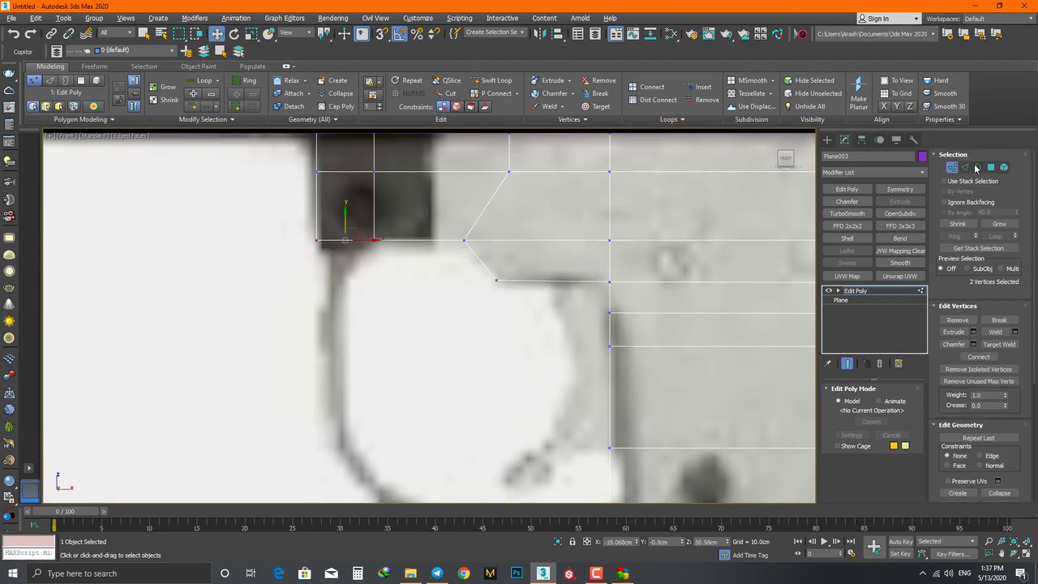
pyautogui.click(965, 167)
pyautogui.keyDown('shift'); pyautogui.moveTo(342, 237); pyautogui.dragTo(338, 296); pyautogui.keyUp('shift')
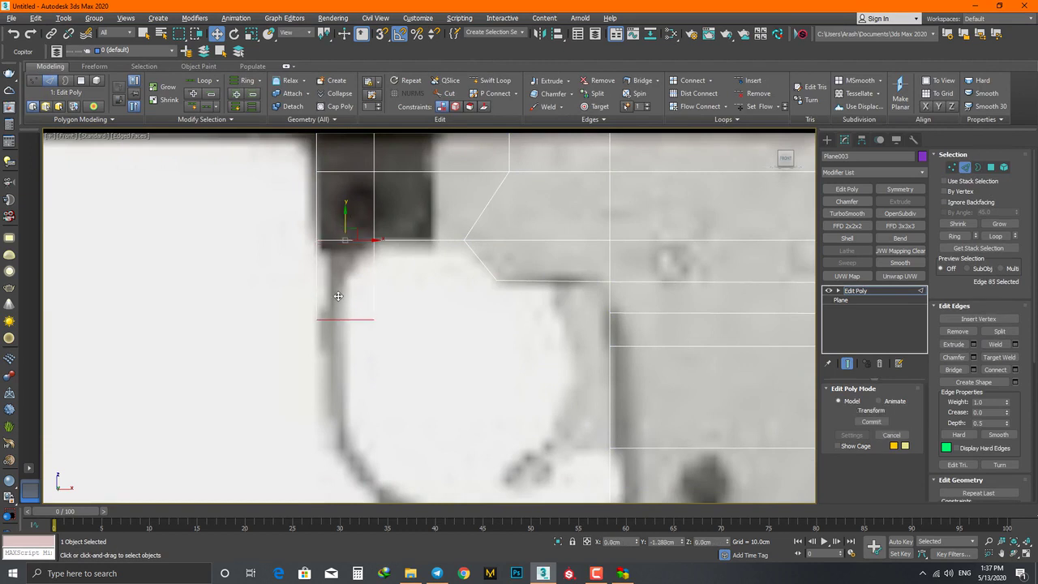
pyautogui.keyDown('shift'); pyautogui.moveTo(332, 405); pyautogui.dragTo(404, 443); pyautogui.keyUp('shift')
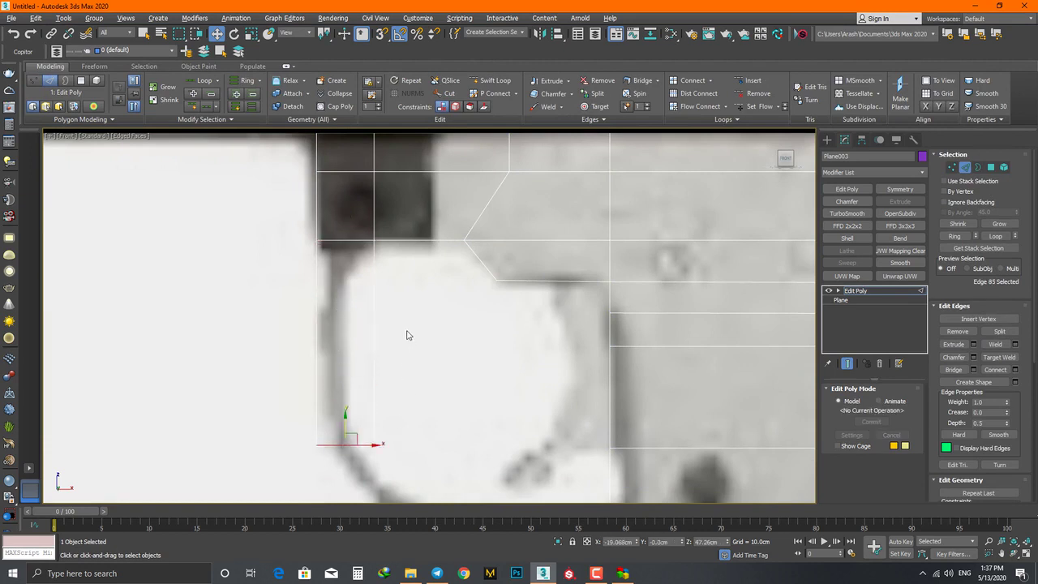
pyautogui.moveTo(170, 336)
pyautogui.mouseDown()
pyautogui.moveTo(441, 352)
pyautogui.moveTo(436, 315)
pyautogui.mouseUp()
pyautogui.hotkey('ctrl', 'shift', 'e')
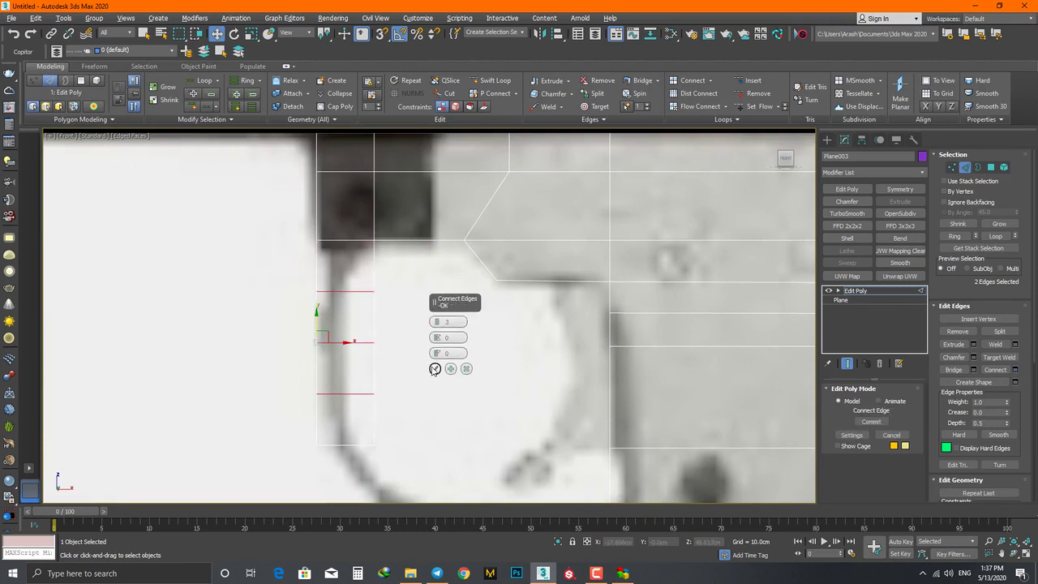
pyautogui.click(435, 369)
# Step: Snap the three left-side housing vertices onto the reference outline
pyautogui.press('1')
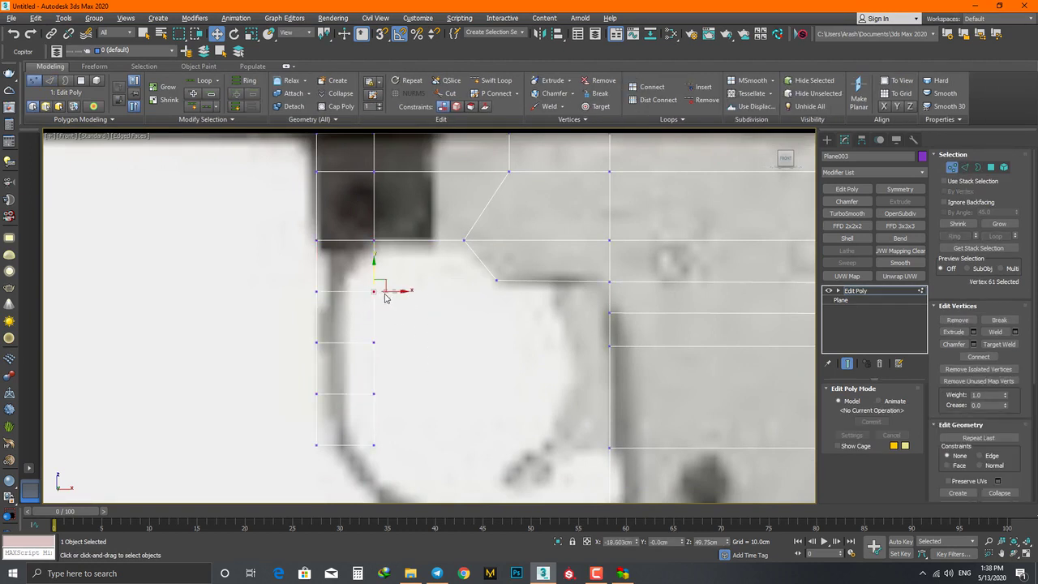
pyautogui.click(372, 292)
pyautogui.moveTo(391, 323); pyautogui.dragTo(366, 434)
pyautogui.press('s')
pyautogui.moveTo(379, 396); pyautogui.dragTo(355, 297)
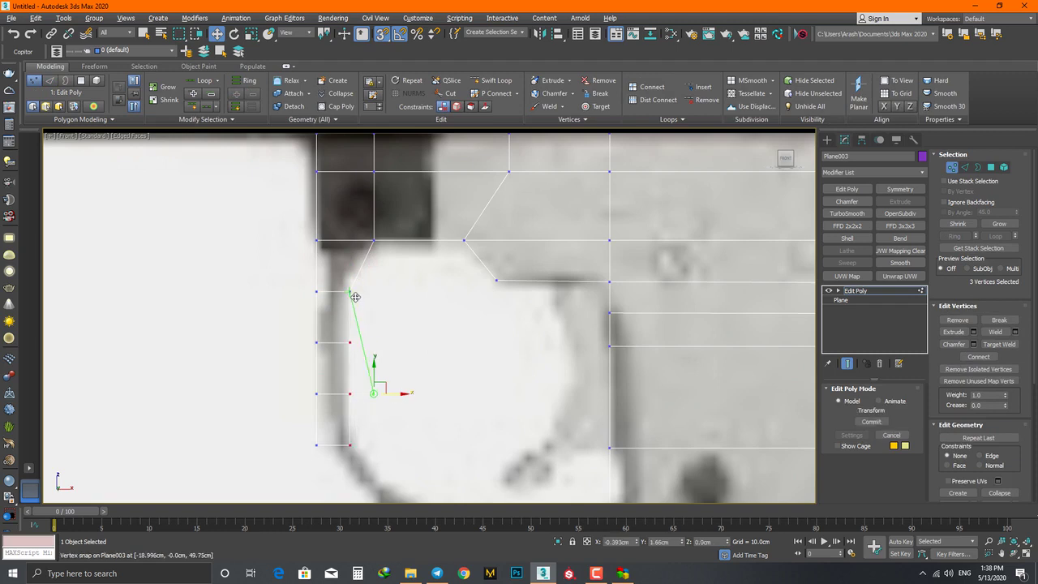
pyautogui.moveTo(352, 371); pyautogui.dragTo(366, 341, button='middle')
pyautogui.click(364, 398)
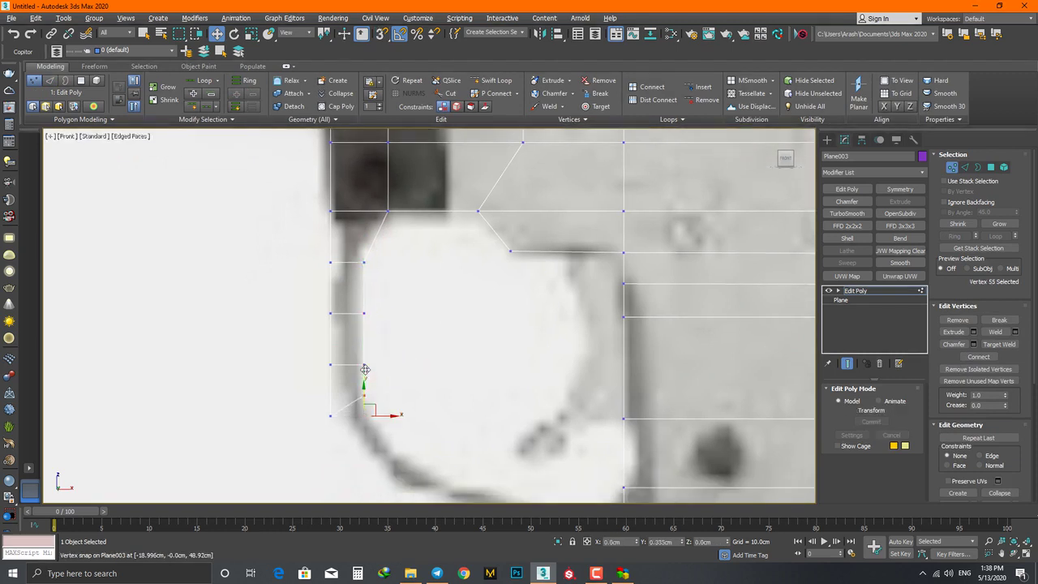
# Step: Extrude the diagonal corner edge down along the trigger guard
pyautogui.scroll(-2, 365, 370)
pyautogui.press('2')
pyautogui.click(340, 369)
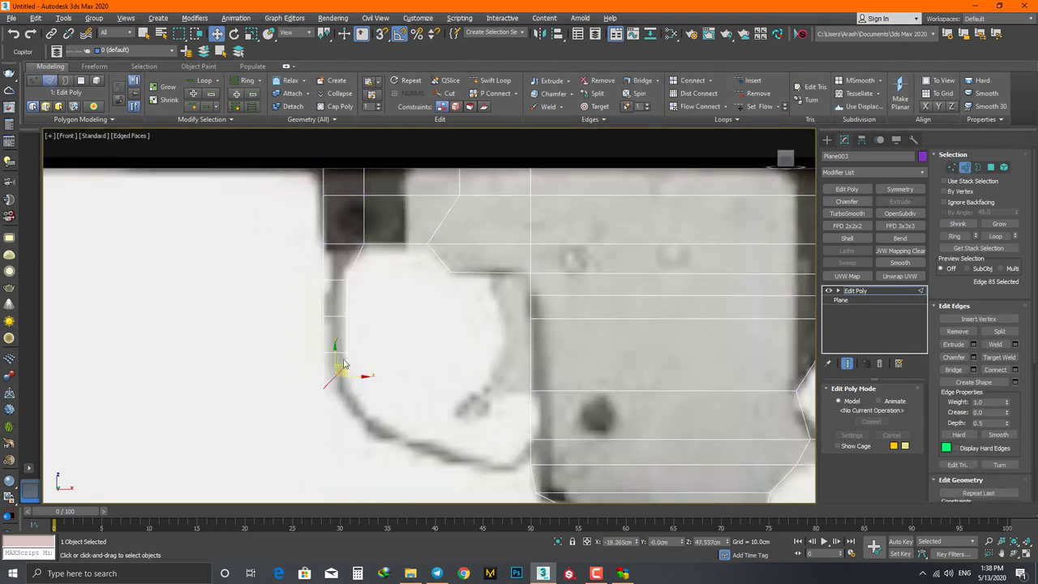
pyautogui.moveTo(343, 364)
pyautogui.keyDown('shift'); pyautogui.mouseDown()
pyautogui.moveTo(430, 418)
pyautogui.moveTo(347, 379)
pyautogui.moveTo(324, 399)
pyautogui.mouseUp(); pyautogui.keyUp('shift')
pyautogui.press('1')
pyautogui.click(418, 418)
# Step: Move the vertices at the guard's bottom onto the curved trigger guard outline
pyautogui.click(323, 389)
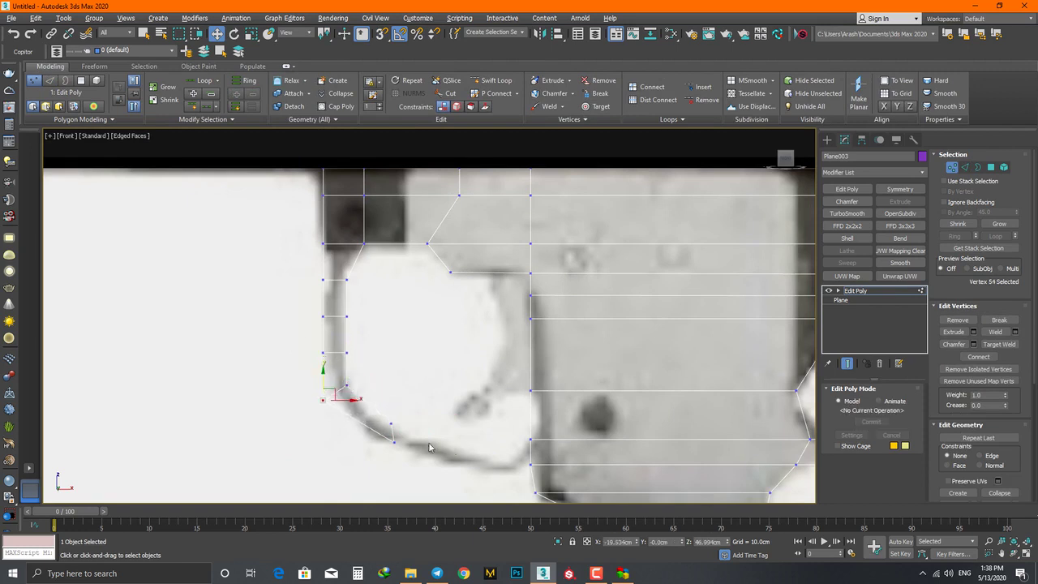
pyautogui.moveTo(430, 447)
pyautogui.mouseDown()
pyautogui.moveTo(383, 415)
pyautogui.moveTo(392, 419)
pyautogui.mouseUp()
pyautogui.moveTo(387, 431); pyautogui.dragTo(413, 425)
pyautogui.press('2')
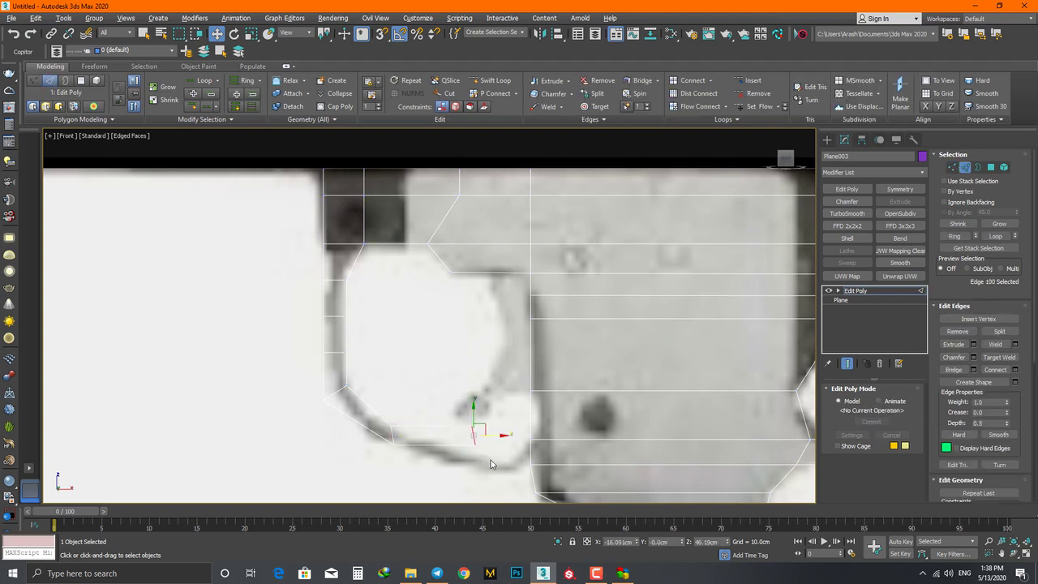
pyautogui.press('1')
pyautogui.moveTo(550, 465); pyautogui.dragTo(542, 447)
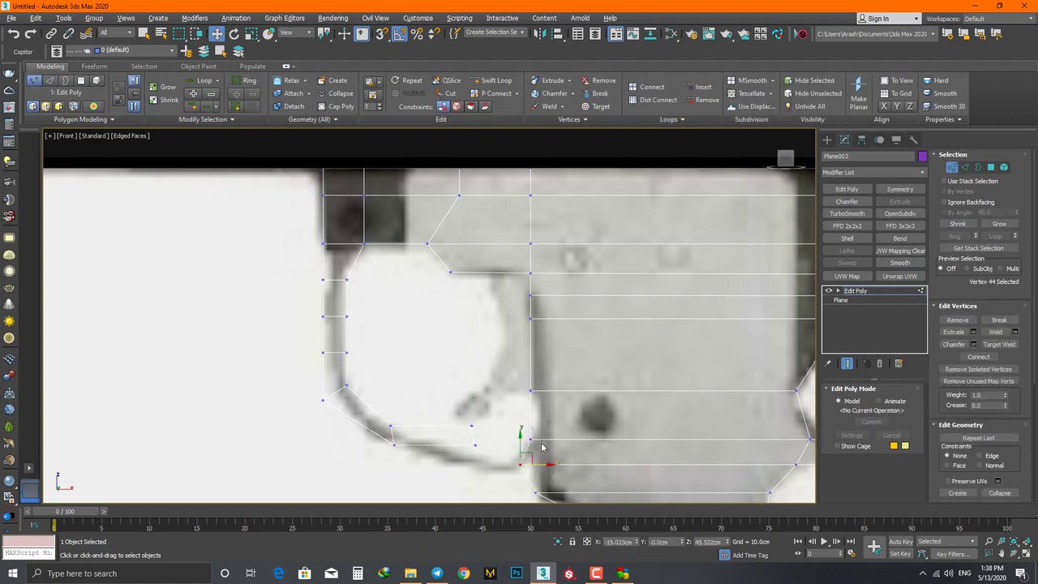
pyautogui.keyDown('ctrl'); pyautogui.click(521, 446); pyautogui.keyUp('ctrl')
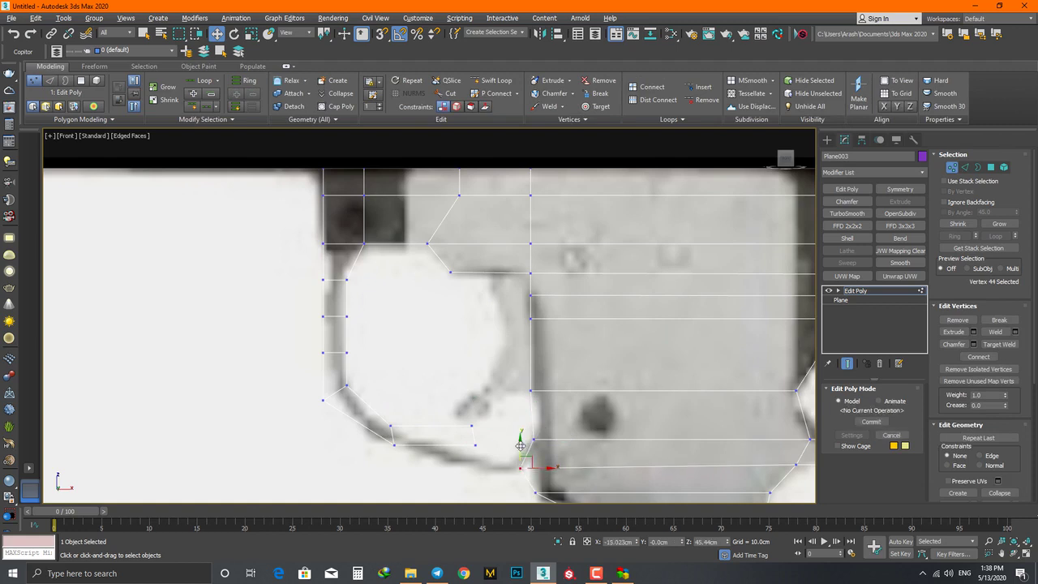
pyautogui.moveTo(474, 422); pyautogui.dragTo(474, 432)
# Step: Fine-tune the lowest row of guard vertices to match the reference curve
pyautogui.click(473, 447)
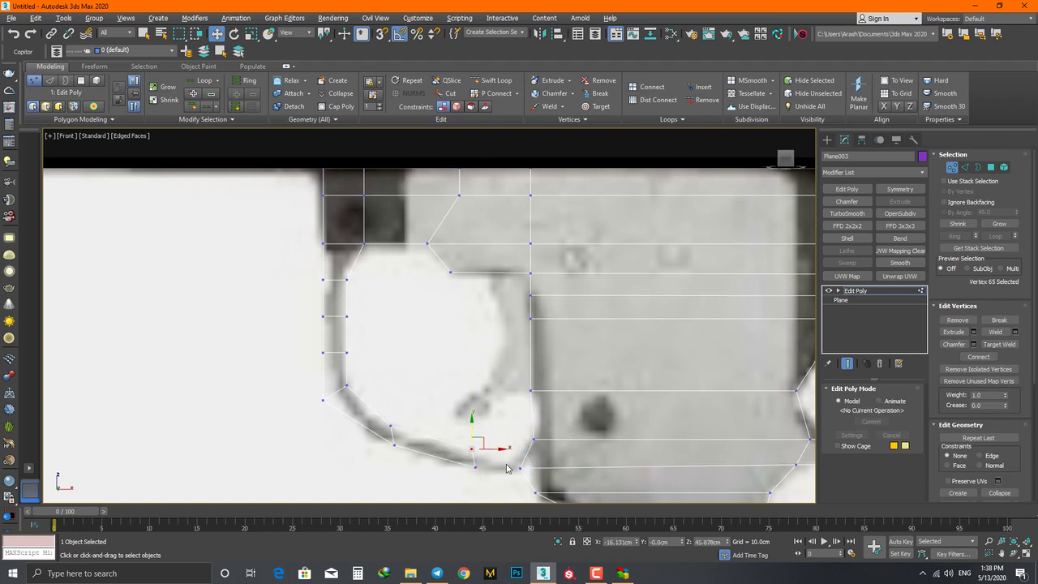
pyautogui.press('2')
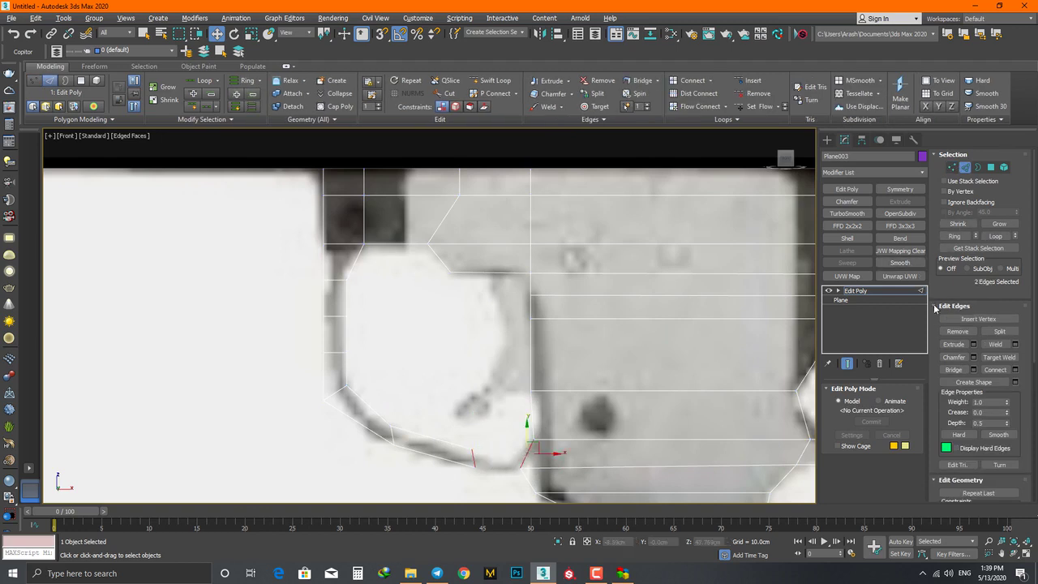
pyautogui.moveTo(541, 447); pyautogui.dragTo(557, 438, button='middle')
pyautogui.press('1')
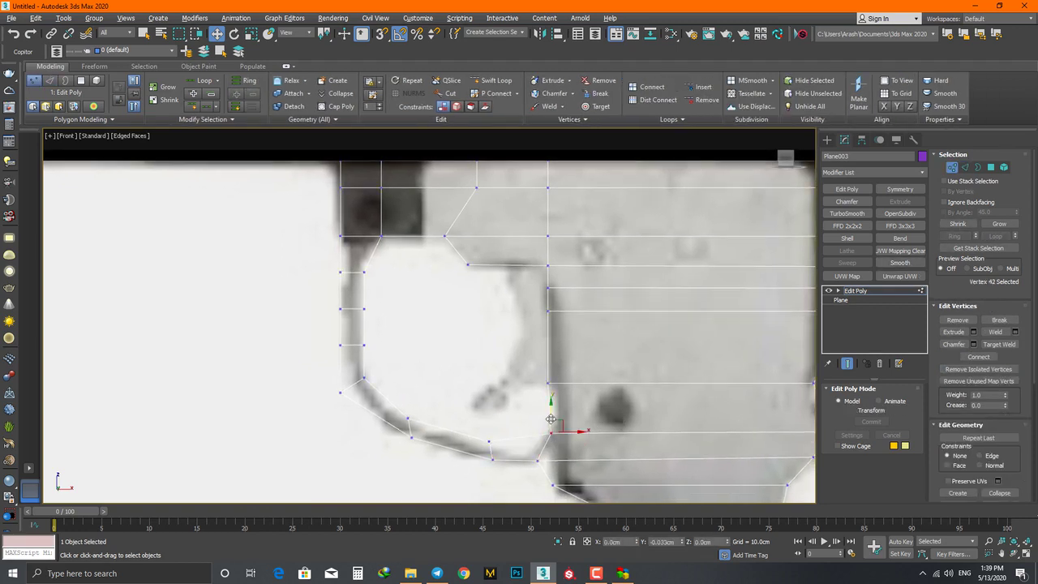
pyautogui.moveTo(551, 419); pyautogui.dragTo(548, 422)
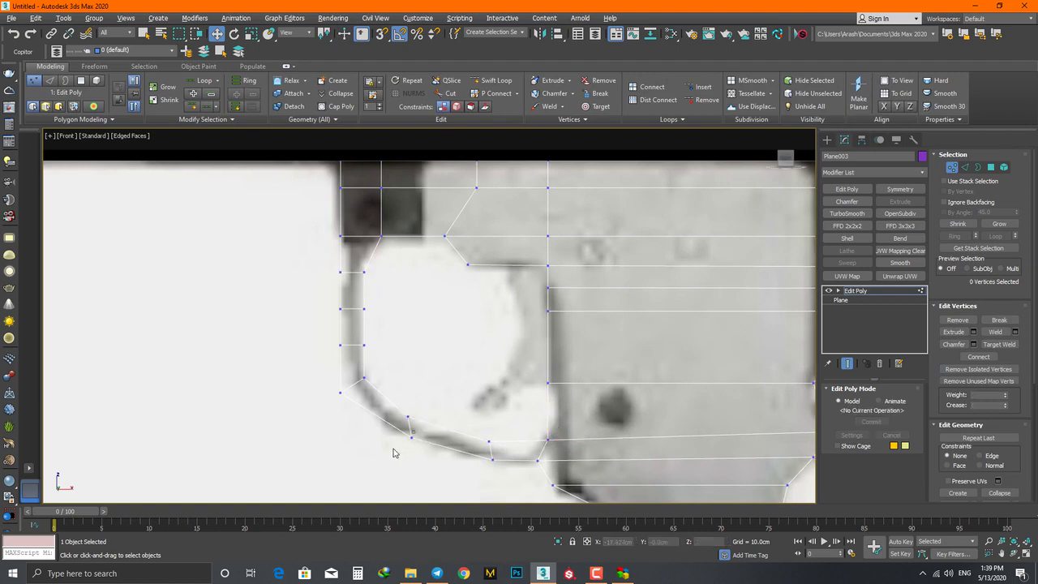
pyautogui.moveTo(408, 407); pyautogui.dragTo(408, 409)
# Step: Frame the whole launcher and grip in Perspective view, back at the object level of Plane003
pyautogui.scroll(-4, 407, 404)
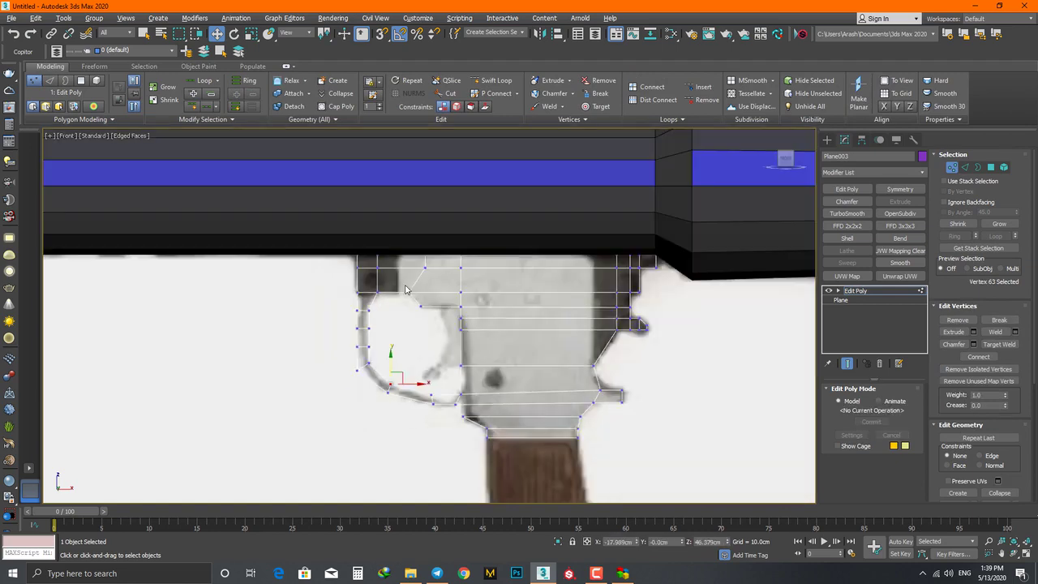
pyautogui.scroll(2, 409, 290)
pyautogui.moveTo(535, 278); pyautogui.dragTo(521, 361, button='middle')
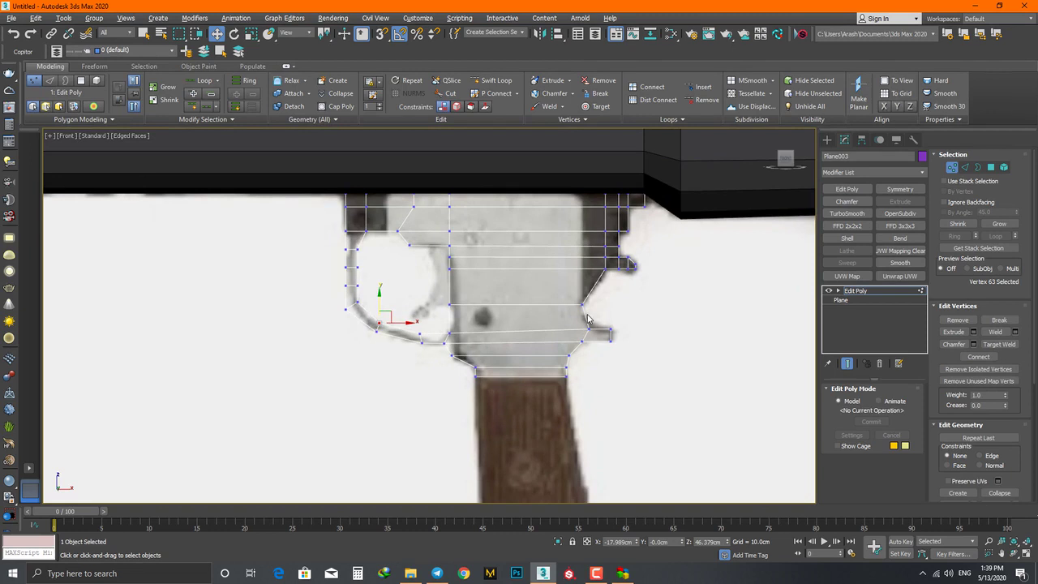
pyautogui.press('6')
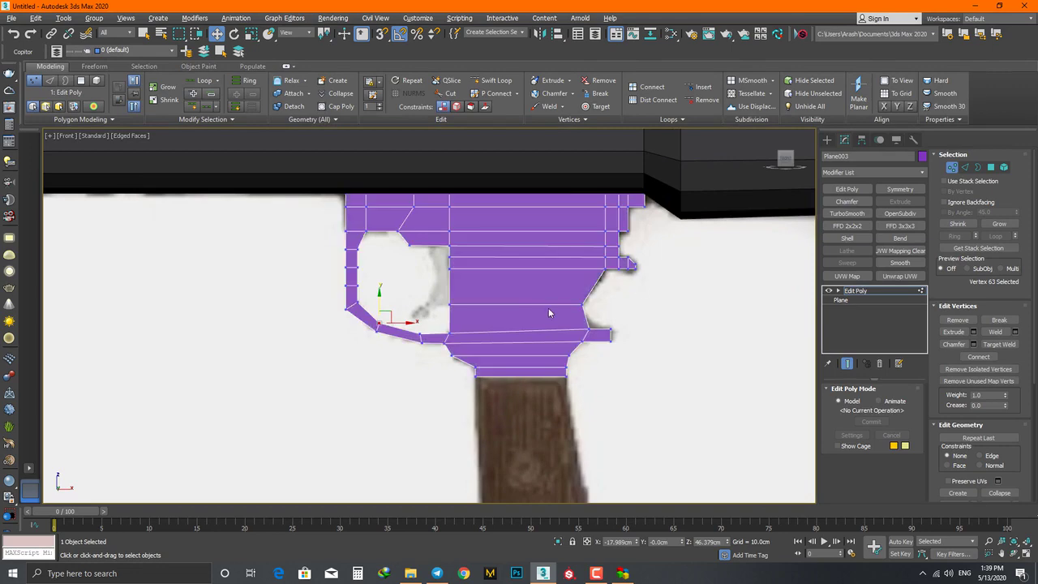
pyautogui.press('p')
pyautogui.scroll(5, 197, 305)
# Step: Extrude the outline's open border sideways and snap the new rim to the grip's vertex
pyautogui.keyDown('alt'); pyautogui.moveTo(197, 305); pyautogui.dragTo(232, 308, button='middle'); pyautogui.keyUp('alt')
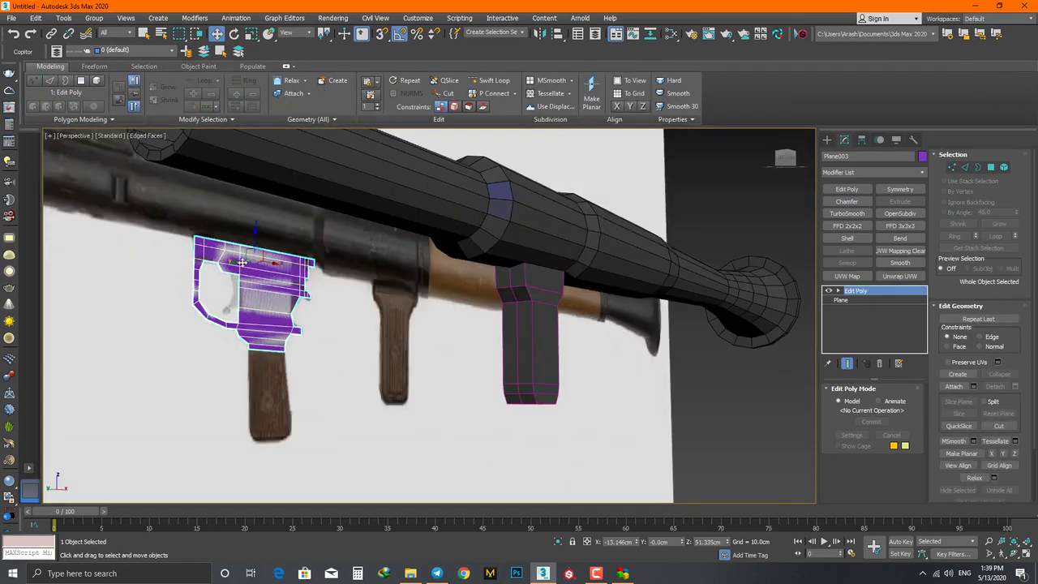
pyautogui.moveTo(233, 308); pyautogui.dragTo(403, 308)
pyautogui.moveTo(403, 308)
pyautogui.keyDown('alt'); pyautogui.mouseDown(button='middle')
pyautogui.moveTo(326, 317)
pyautogui.moveTo(408, 265)
pyautogui.moveTo(516, 346)
pyautogui.mouseUp(button='middle'); pyautogui.keyUp('alt')
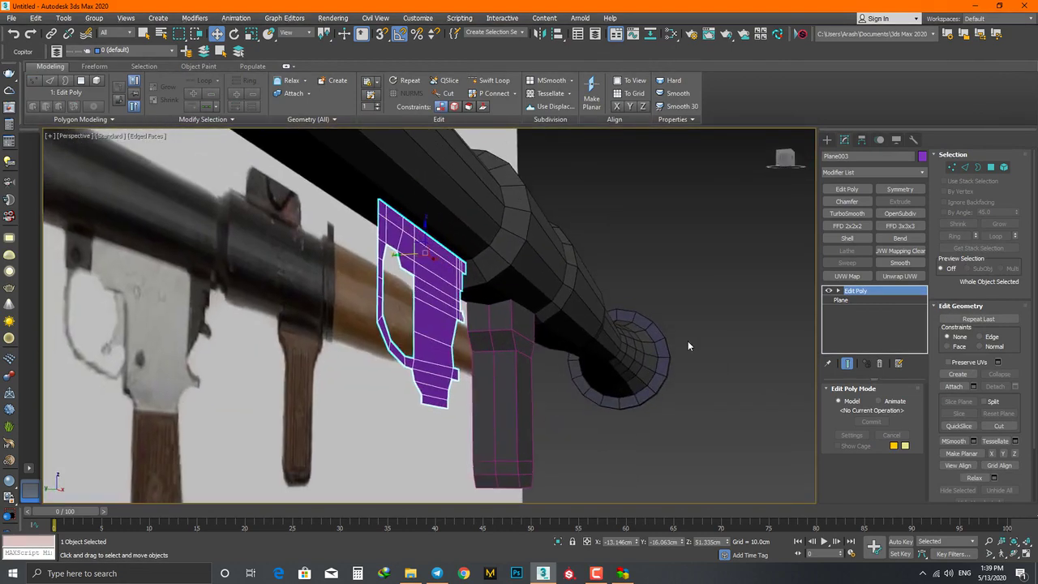
pyautogui.press('3')
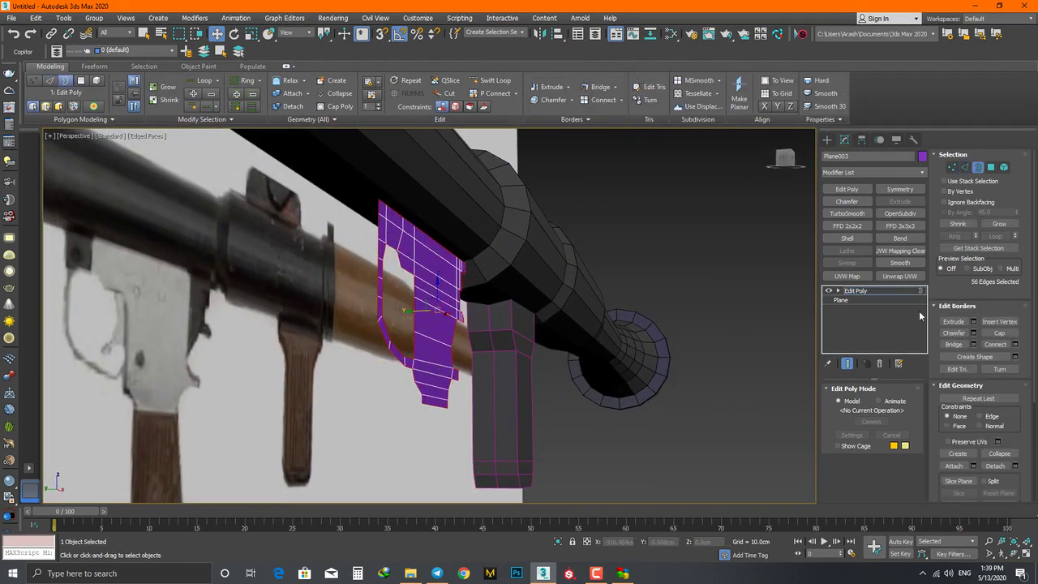
pyautogui.keyDown('shift'); pyautogui.moveTo(403, 310); pyautogui.dragTo(400, 313); pyautogui.keyUp('shift')
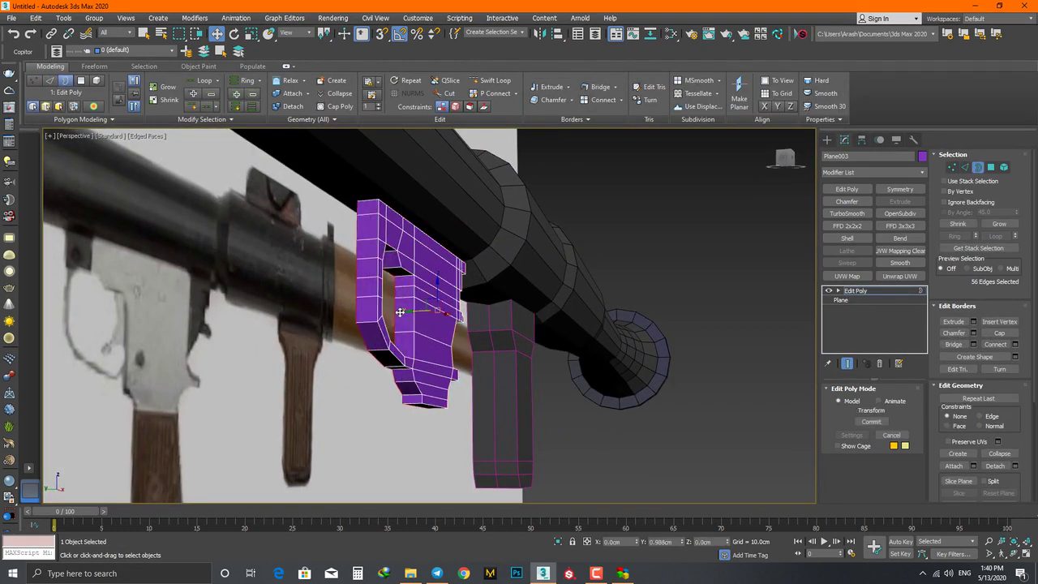
pyautogui.press('s')
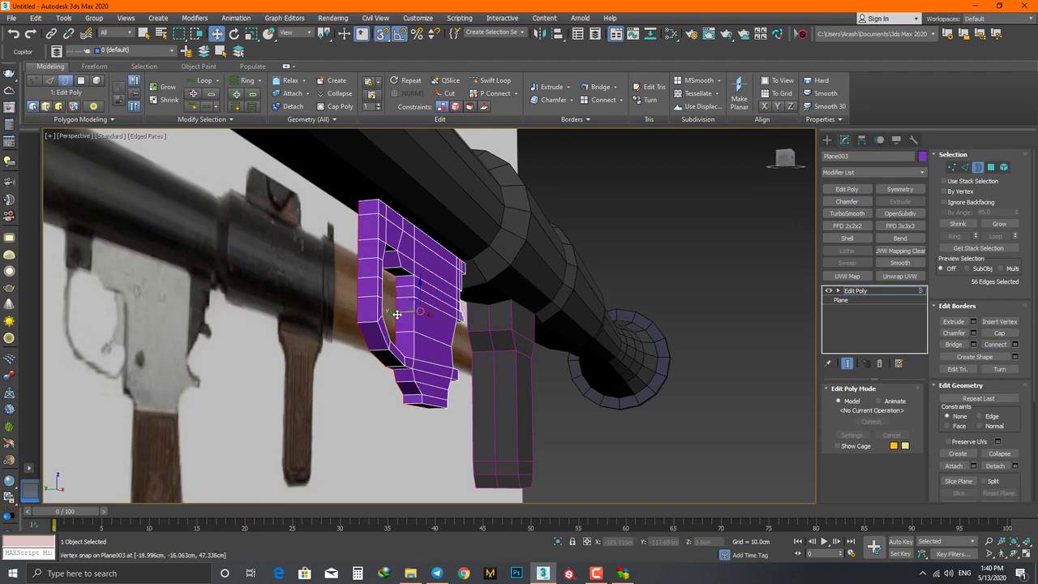
pyautogui.moveTo(454, 387); pyautogui.dragTo(497, 461)
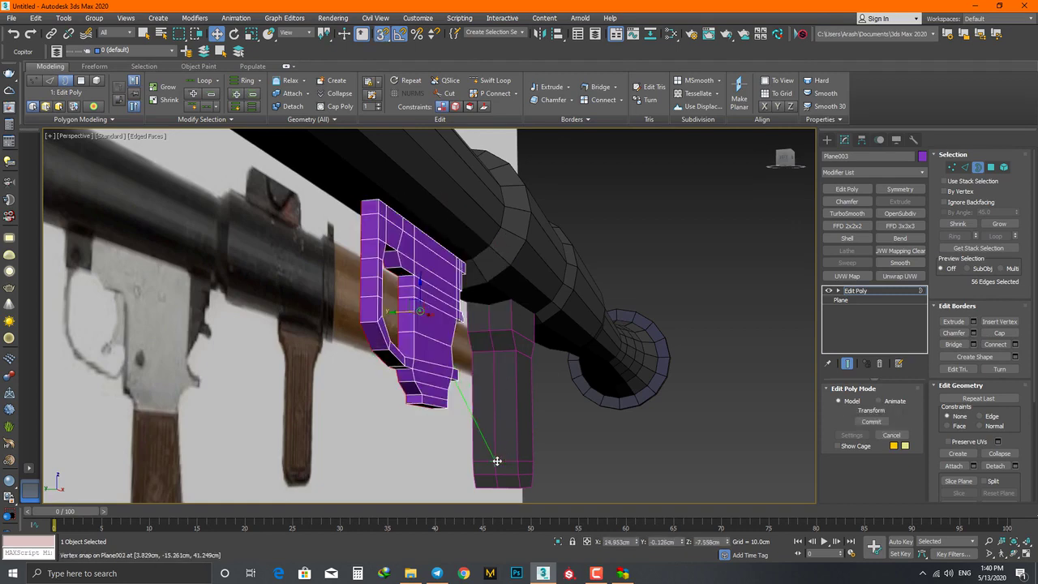
# Step: Add a Symmetry modifier to the trigger housing with Mirror Axis set to Z
pyautogui.moveTo(497, 461)
pyautogui.keyDown('alt'); pyautogui.mouseDown(button='middle')
pyautogui.moveTo(371, 341)
pyautogui.moveTo(934, 183)
pyautogui.mouseUp(button='middle'); pyautogui.keyUp('alt')
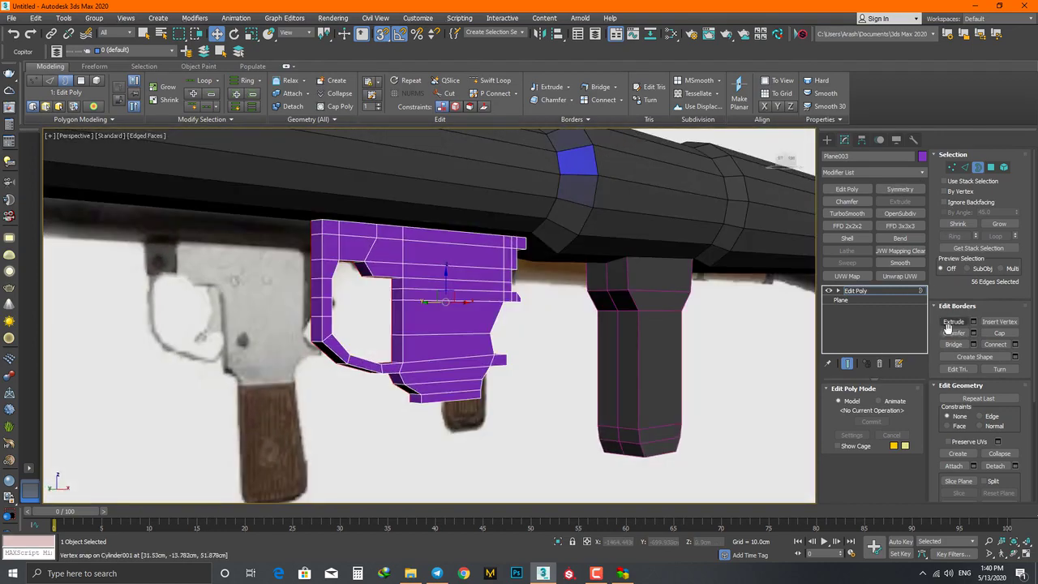
pyautogui.click(900, 189)
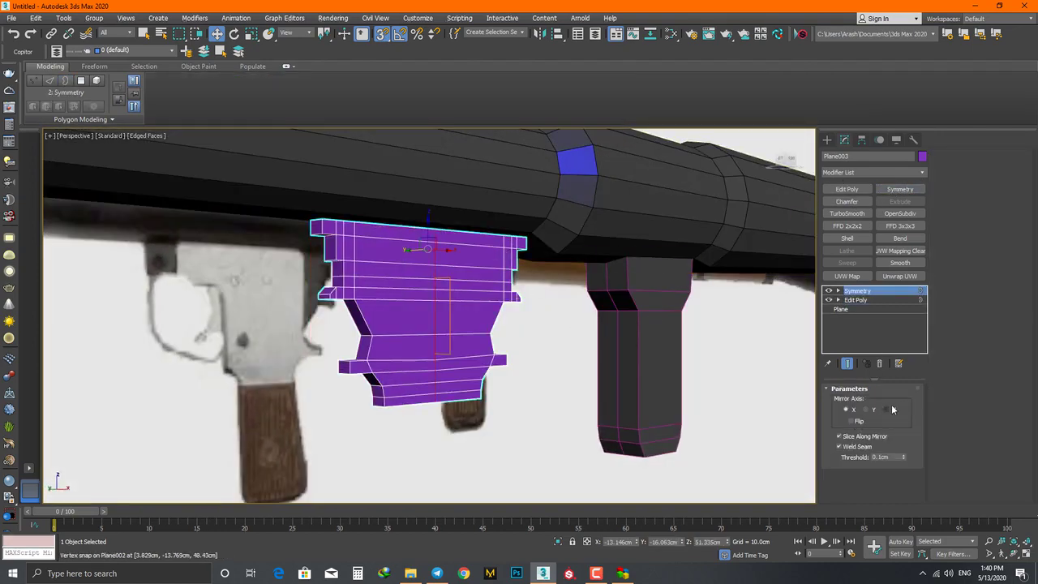
pyautogui.click(890, 409)
pyautogui.keyDown('alt'); pyautogui.moveTo(358, 303); pyautogui.dragTo(387, 316, button='middle'); pyautogui.keyUp('alt')
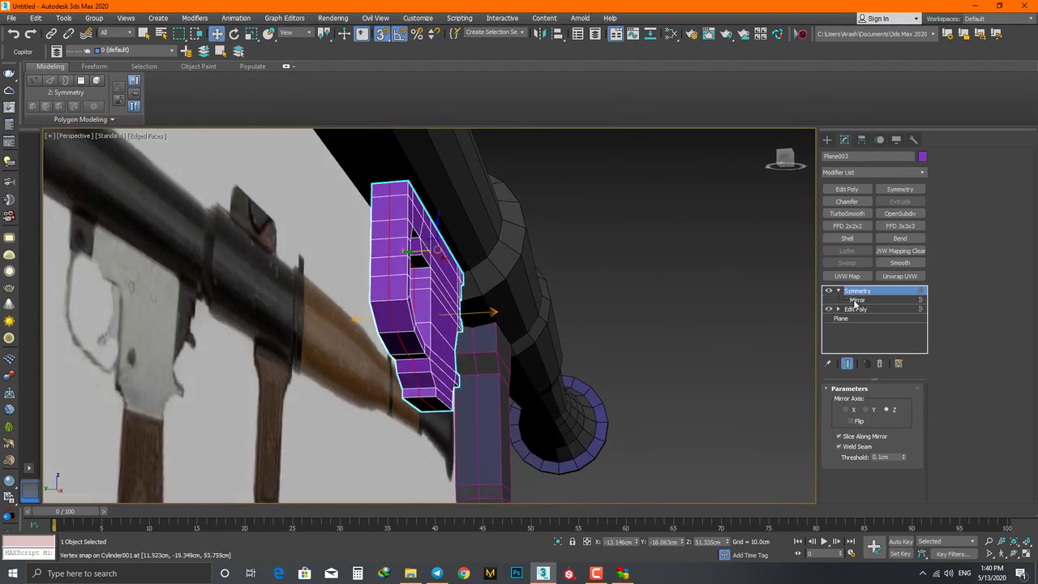
# Step: Shift the Symmetry mirror plane so both housing halves meet under the barrel
pyautogui.click(856, 300)
pyautogui.moveTo(405, 317); pyautogui.dragTo(411, 319)
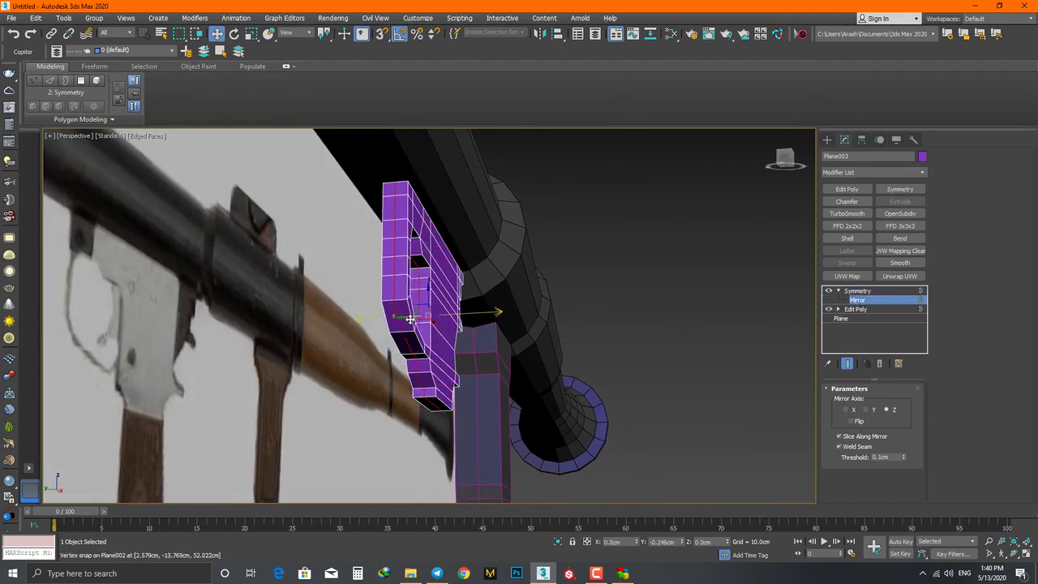
pyautogui.moveTo(410, 318)
pyautogui.keyDown('alt'); pyautogui.mouseDown(button='middle')
pyautogui.moveTo(414, 348)
pyautogui.moveTo(433, 363)
pyautogui.mouseUp(button='middle'); pyautogui.keyUp('alt')
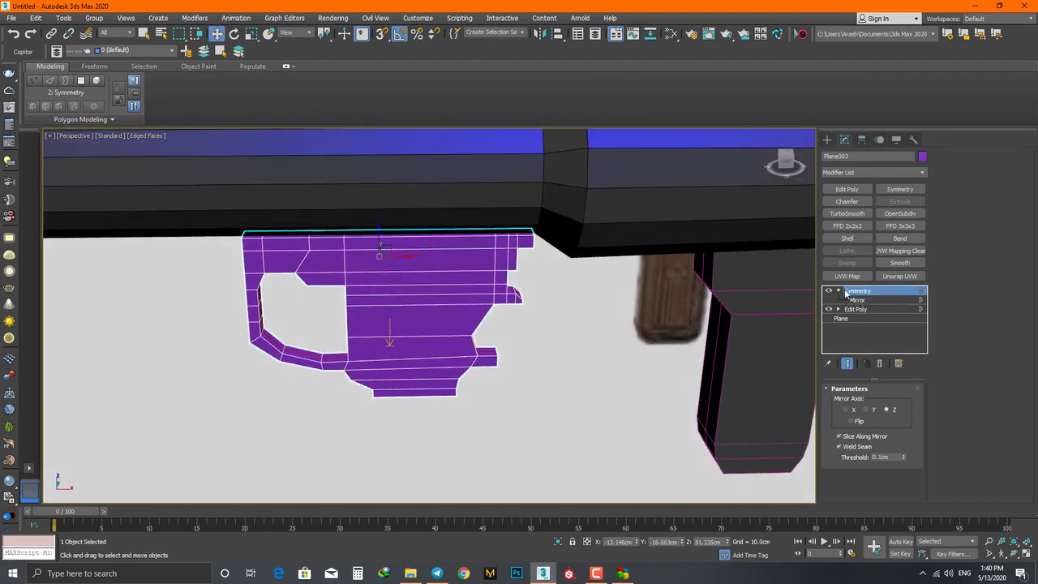
pyautogui.click(839, 290)
pyautogui.moveTo(803, 326)
pyautogui.keyDown('alt'); pyautogui.mouseDown(button='middle')
pyautogui.moveTo(528, 324)
pyautogui.moveTo(603, 335)
pyautogui.mouseUp(button='middle'); pyautogui.keyUp('alt')
pyautogui.click(857, 291)
pyautogui.moveTo(509, 354)
pyautogui.keyDown('alt'); pyautogui.mouseDown(button='middle')
pyautogui.moveTo(493, 371)
pyautogui.moveTo(411, 343)
pyautogui.moveTo(354, 309)
pyautogui.moveTo(603, 343)
pyautogui.moveTo(443, 299)
pyautogui.moveTo(420, 283)
pyautogui.moveTo(497, 308)
pyautogui.moveTo(822, 298)
pyautogui.mouseUp(button='middle'); pyautogui.keyUp('alt')
pyautogui.scroll(3, 520, 365)
pyautogui.scroll(-5, 582, 338)
# Step: Add an Edit Poly to the mirrored housing and select the vertical polygon strip in the trigger opening
pyautogui.click(847, 189)
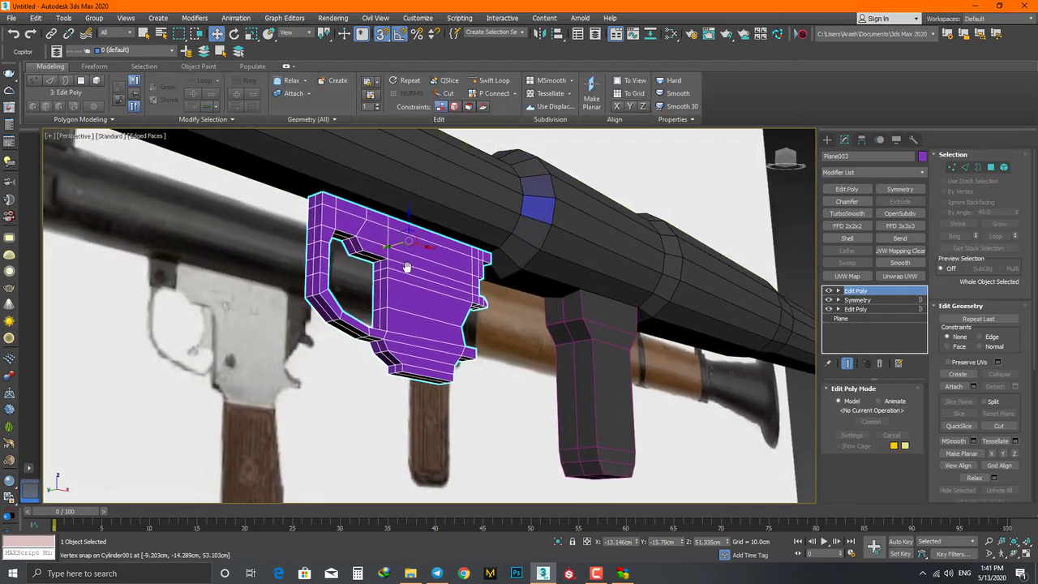
pyautogui.scroll(5, 402, 268)
pyautogui.press('4')
pyautogui.click(405, 261)
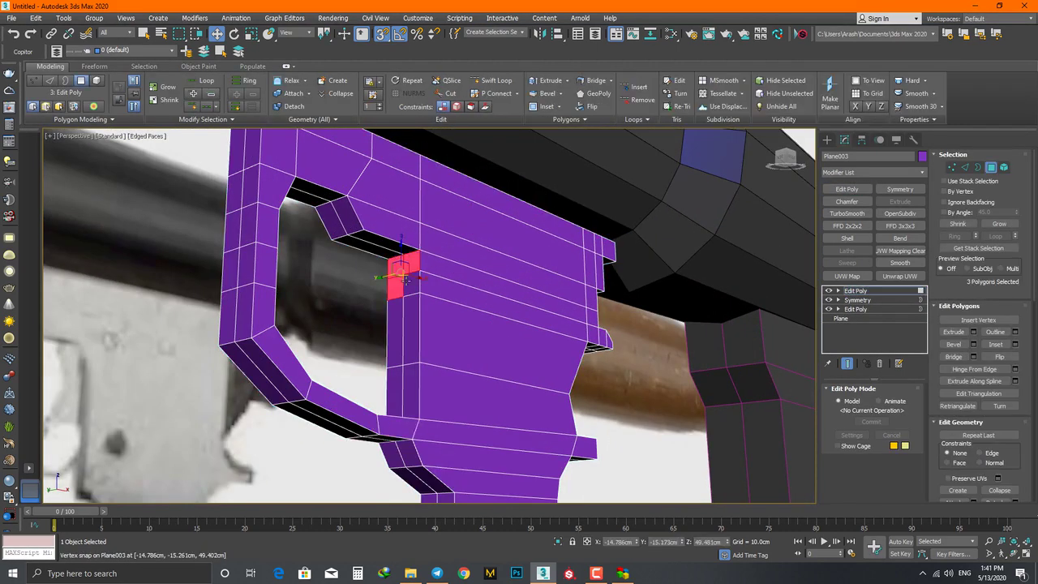
pyautogui.scroll(-4, 406, 280)
pyautogui.keyDown('ctrl'); pyautogui.click(410, 313); pyautogui.keyUp('ctrl')
pyautogui.keyDown('alt'); pyautogui.moveTo(410, 312); pyautogui.dragTo(447, 292, button='middle'); pyautogui.keyUp('alt')
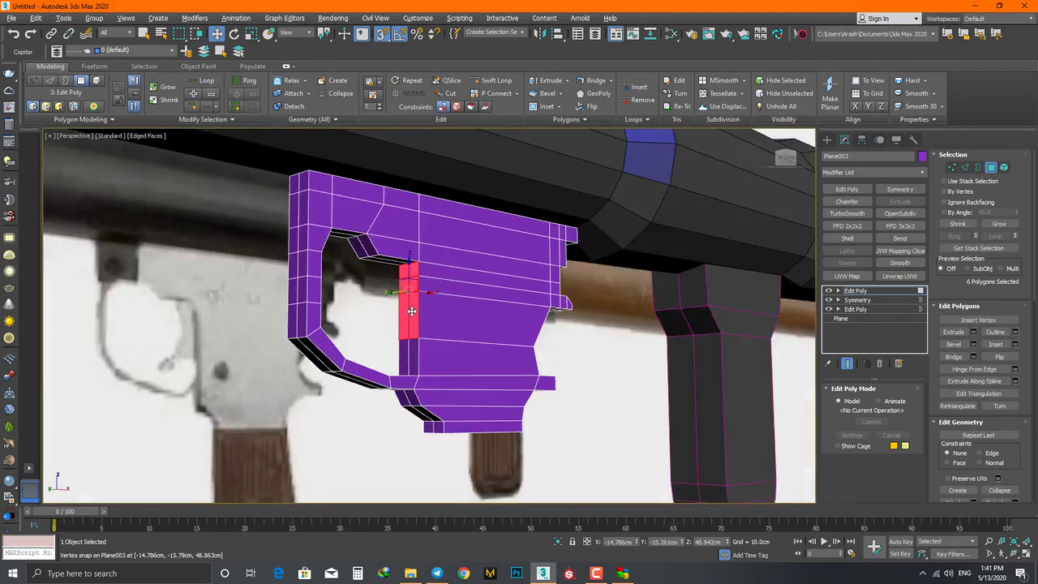
pyautogui.scroll(4, 447, 292)
# Step: Inset the strip and extrude it inward by -0.232cm to form a shallow recess
pyautogui.click(1014, 345)
pyautogui.moveTo(438, 339); pyautogui.dragTo(436, 338)
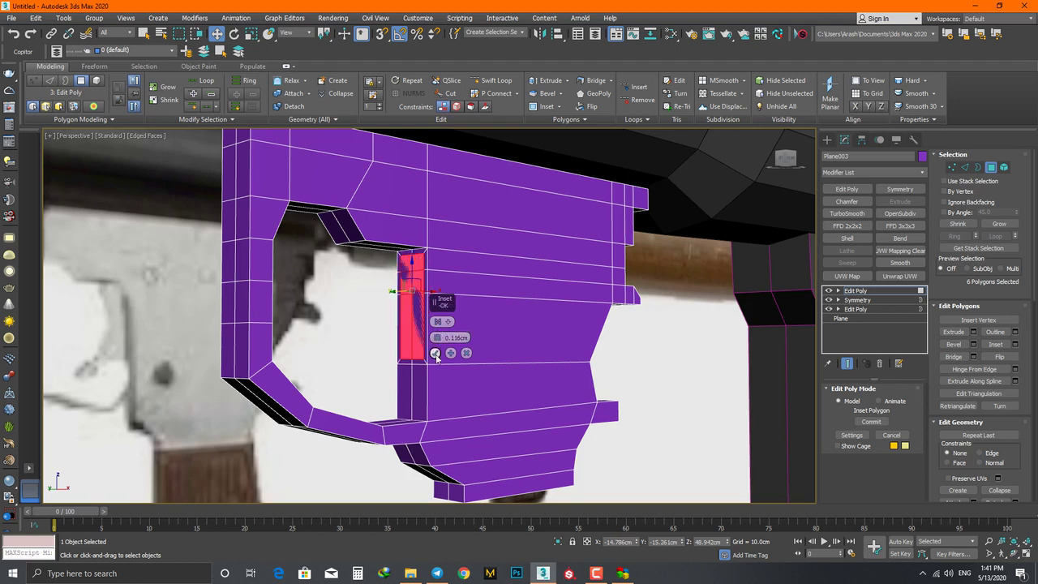
pyautogui.click(435, 354)
pyautogui.click(955, 332)
pyautogui.moveTo(439, 339); pyautogui.dragTo(438, 338)
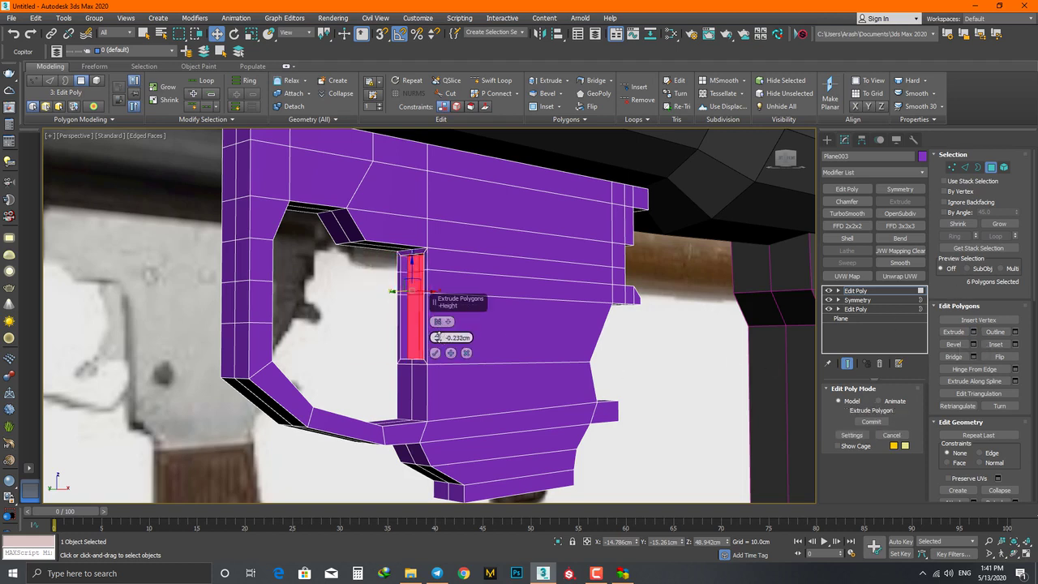
pyautogui.click(436, 354)
pyautogui.keyDown('alt'); pyautogui.moveTo(435, 354); pyautogui.dragTo(423, 323, button='middle'); pyautogui.keyUp('alt')
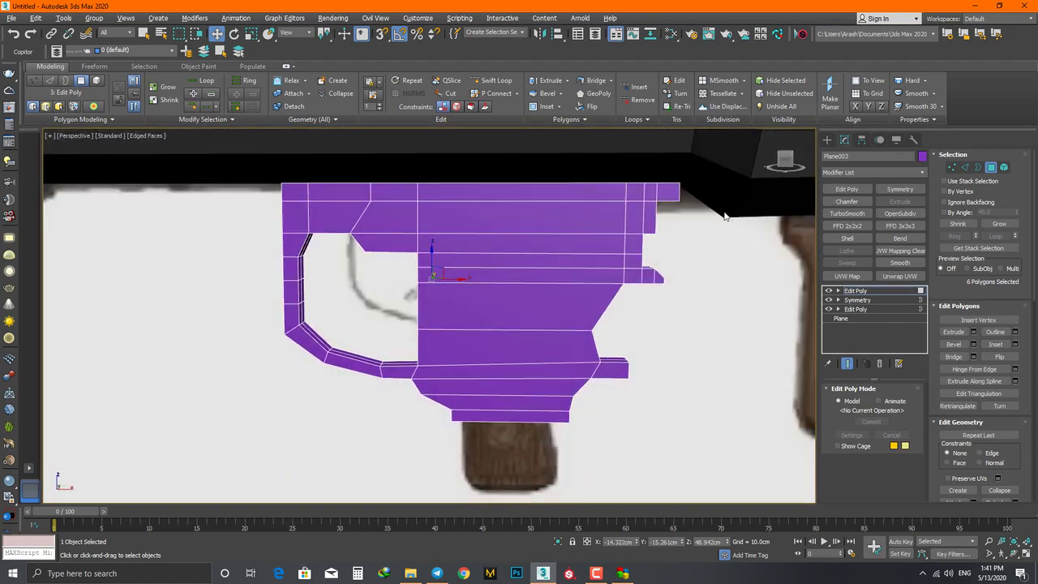
pyautogui.press('f')
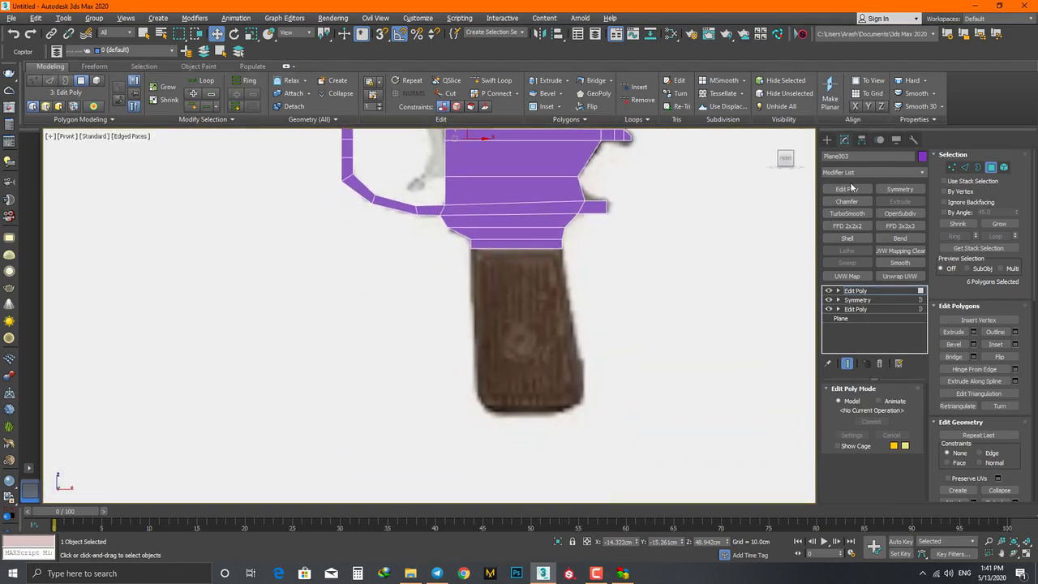
# Step: Draw a plane over the top of the wooden grip and add an Edit Poly modifier to it
pyautogui.click(827, 140)
pyautogui.click(892, 249)
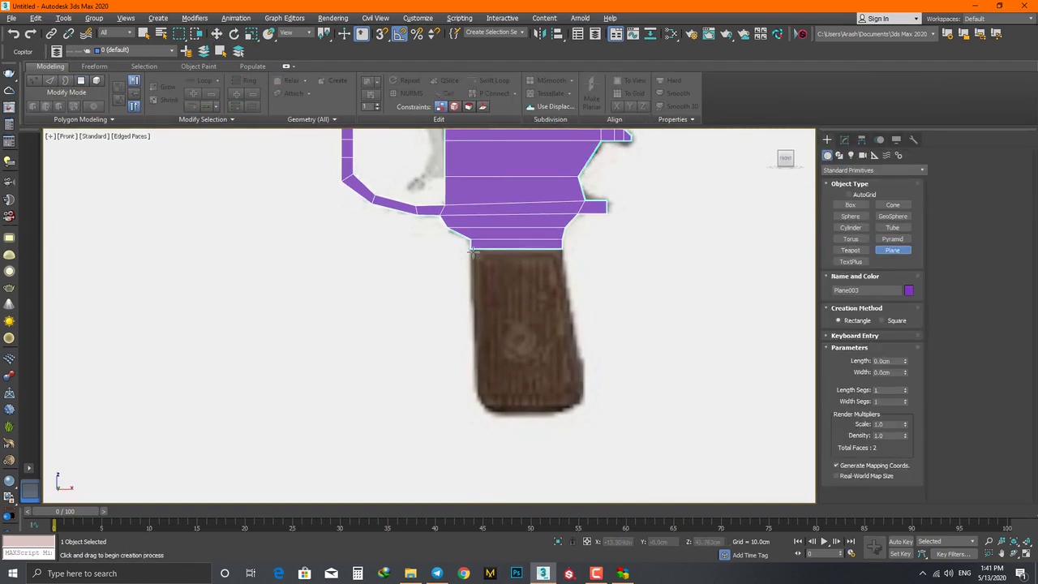
pyautogui.moveTo(473, 251)
pyautogui.mouseDown()
pyautogui.moveTo(550, 328)
pyautogui.moveTo(560, 310)
pyautogui.mouseUp()
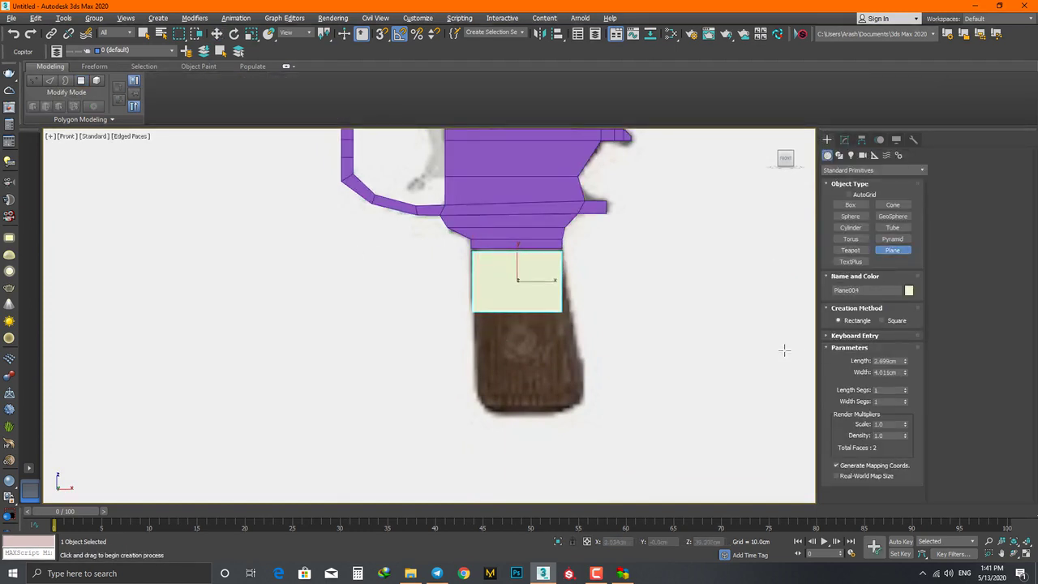
pyautogui.click(844, 140)
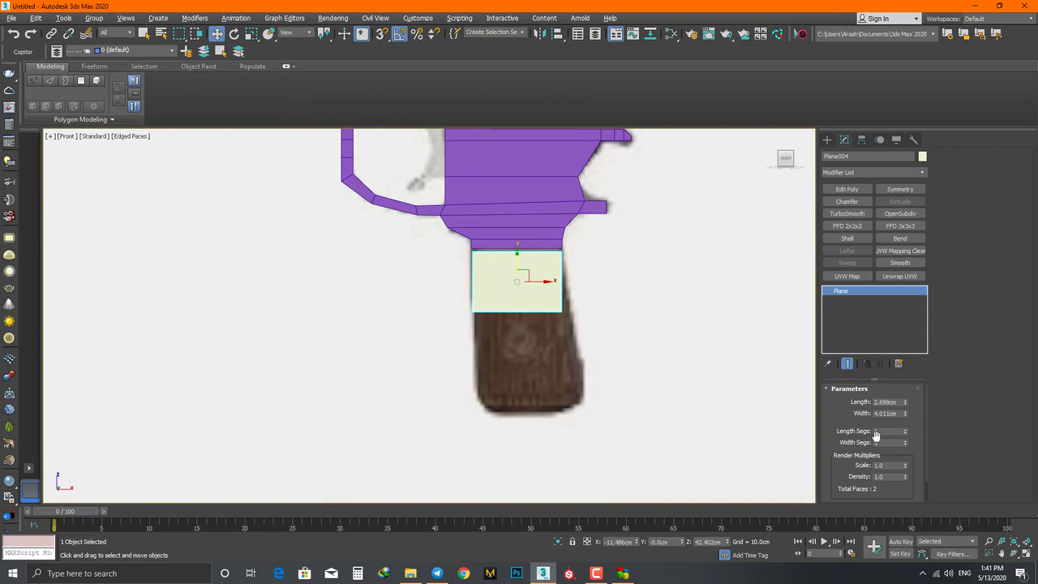
pyautogui.click(847, 189)
# Step: Pull the plane's bottom vertices down the grip and move the bottom-right corner outward to follow it
pyautogui.press('1')
pyautogui.moveTo(593, 301); pyautogui.dragTo(403, 344)
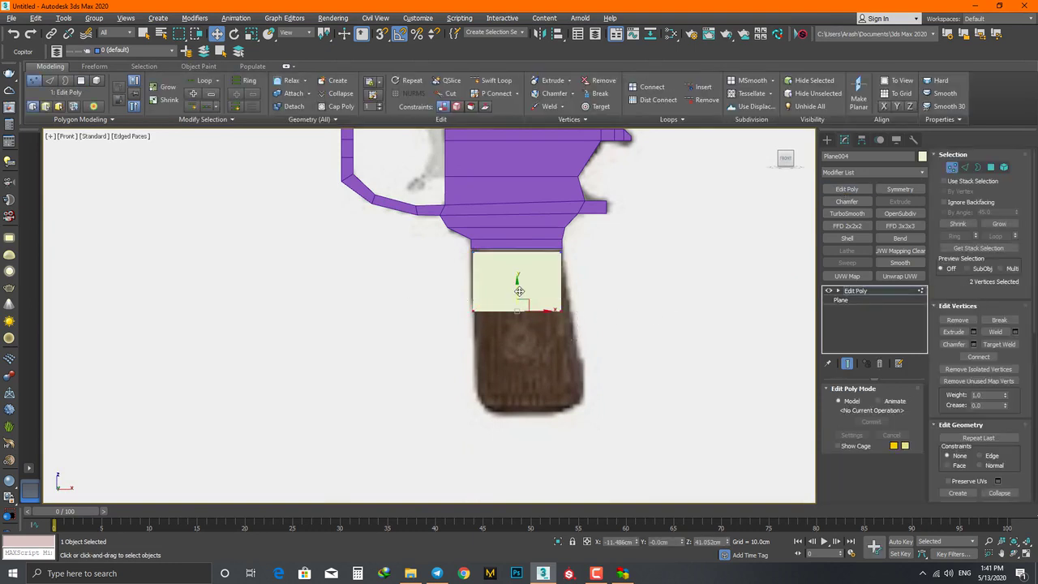
pyautogui.moveTo(516, 304); pyautogui.dragTo(517, 319)
pyautogui.click(560, 340)
pyautogui.moveTo(590, 342); pyautogui.dragTo(604, 341)
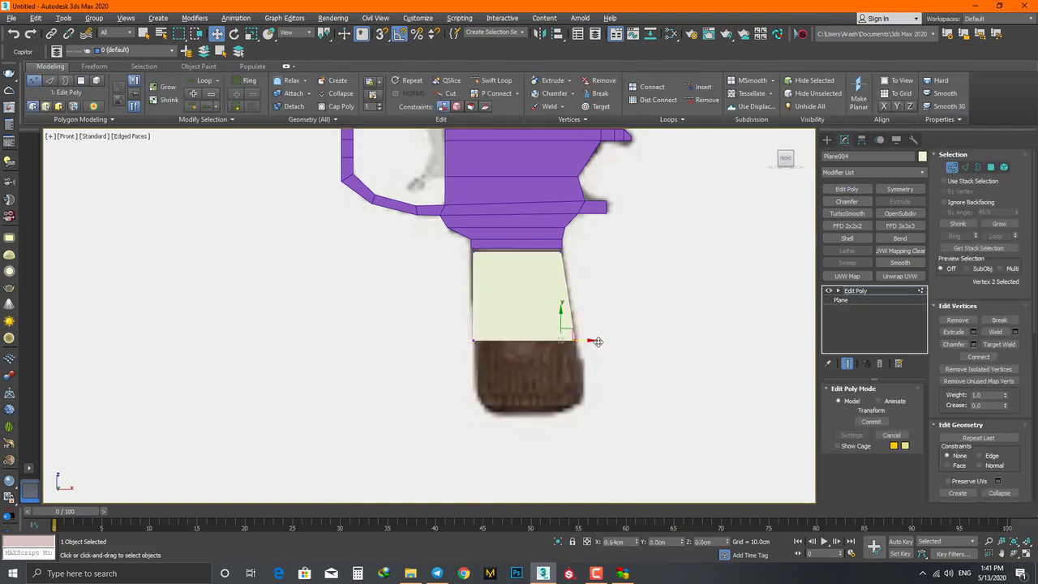
# Step: Extend the bottom edge down to the grip's base and scale it narrower to bevel the corners
pyautogui.press('2')
pyautogui.click(524, 340)
pyautogui.moveTo(524, 325)
pyautogui.keyDown('shift'); pyautogui.mouseDown()
pyautogui.moveTo(528, 374)
pyautogui.moveTo(552, 397)
pyautogui.mouseUp(); pyautogui.keyUp('shift')
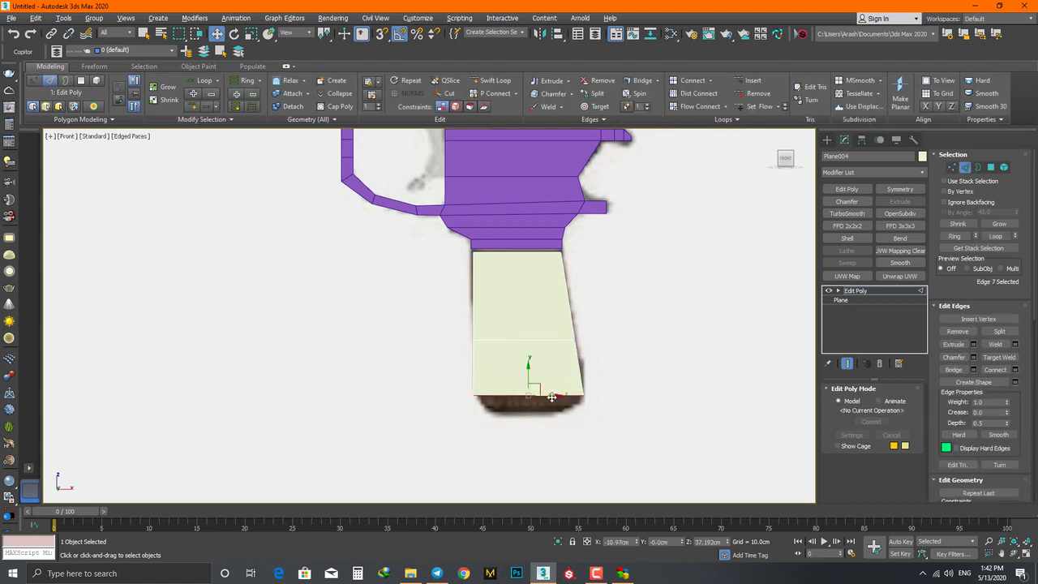
pyautogui.press('super')
pyautogui.press('super')
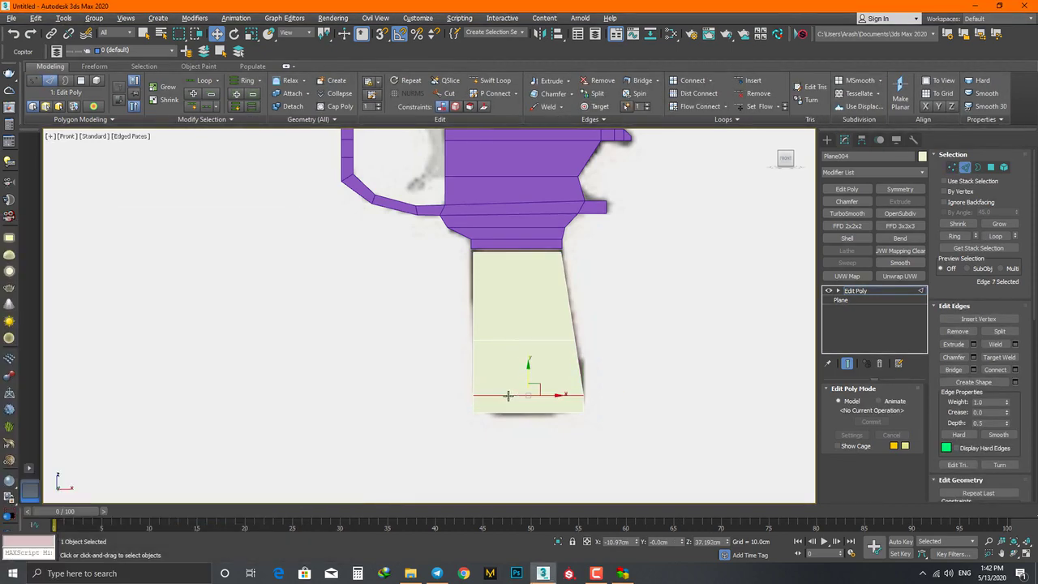
pyautogui.scroll(3, 547, 413)
pyautogui.press('r')
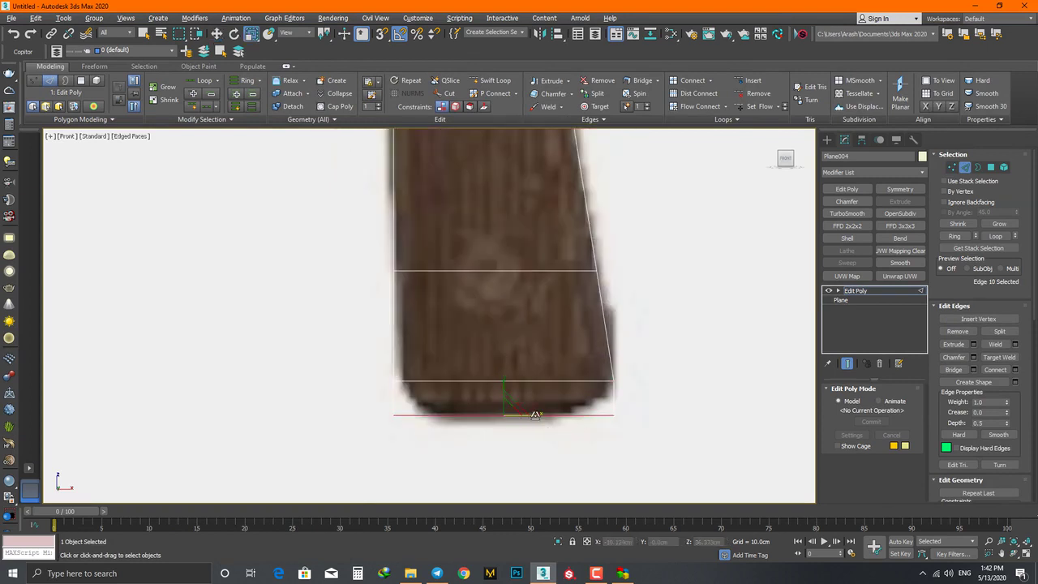
pyautogui.moveTo(531, 414); pyautogui.dragTo(506, 415)
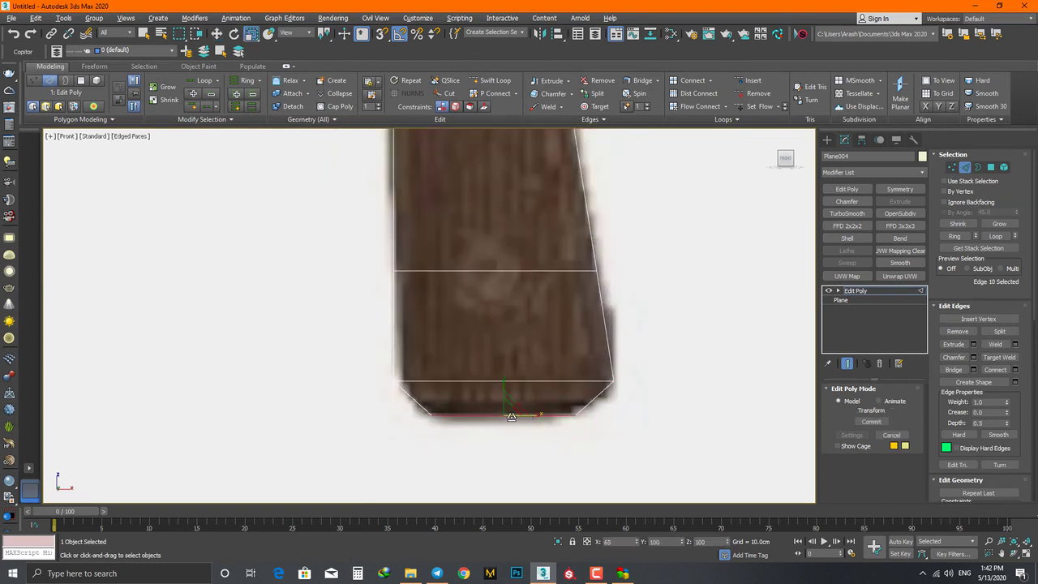
pyautogui.scroll(-3, 534, 324)
pyautogui.scroll(4, 422, 223)
pyautogui.press('1')
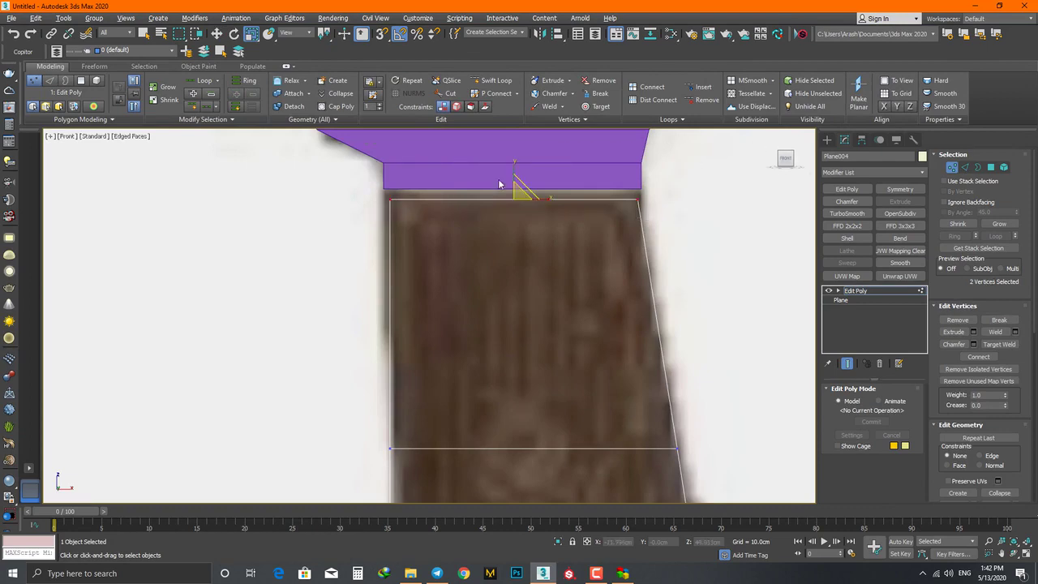
pyautogui.press('w')
pyautogui.scroll(-2, 503, 185)
# Step: Move the finished pale handle outline under the trigger housing in perspective view
pyautogui.moveTo(503, 185); pyautogui.dragTo(525, 231, button='middle')
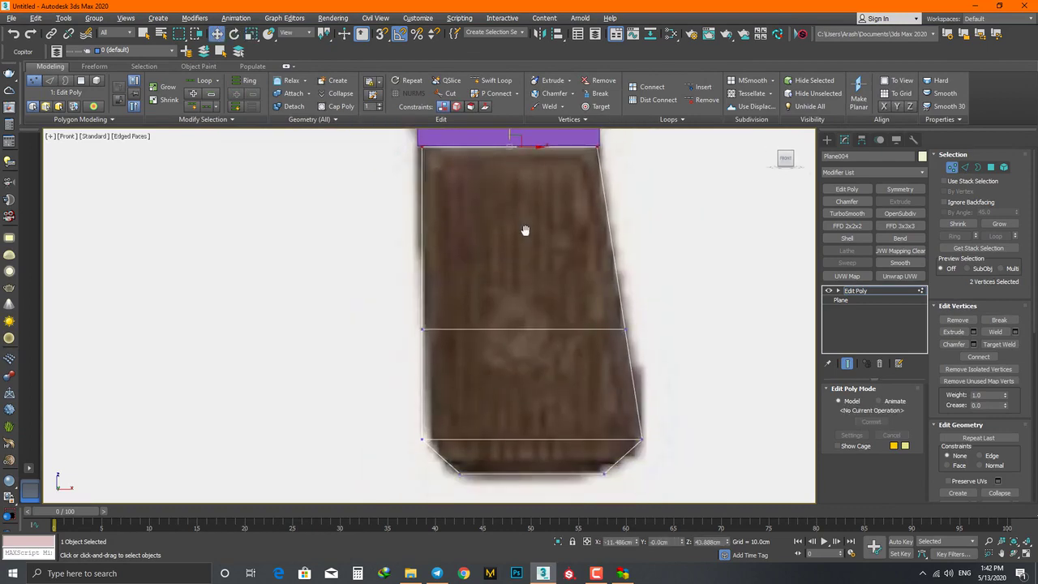
pyautogui.press('p')
pyautogui.scroll(3, 476, 370)
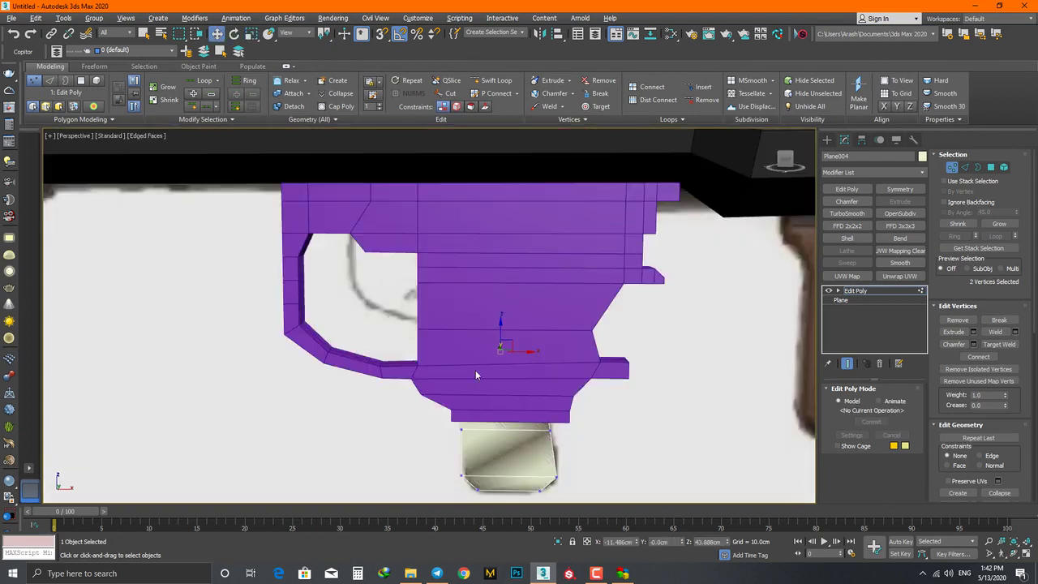
pyautogui.keyDown('alt'); pyautogui.moveTo(475, 375); pyautogui.dragTo(398, 348, button='middle'); pyautogui.keyUp('alt')
pyautogui.press('1')
pyautogui.moveTo(295, 327); pyautogui.dragTo(579, 332)
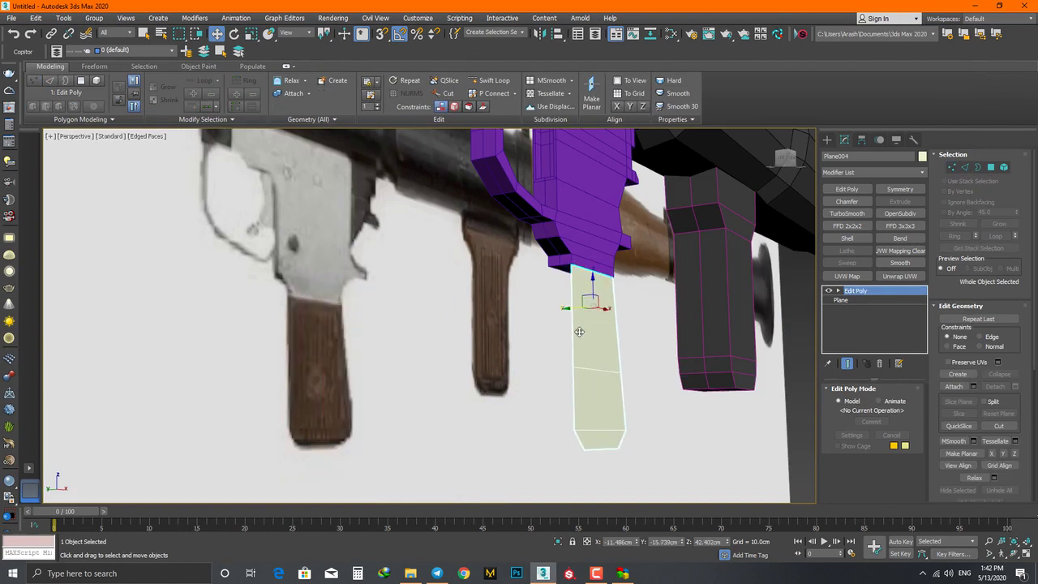
# Step: Select the grip's entire open border and turn on vertex snapping
pyautogui.press('3')
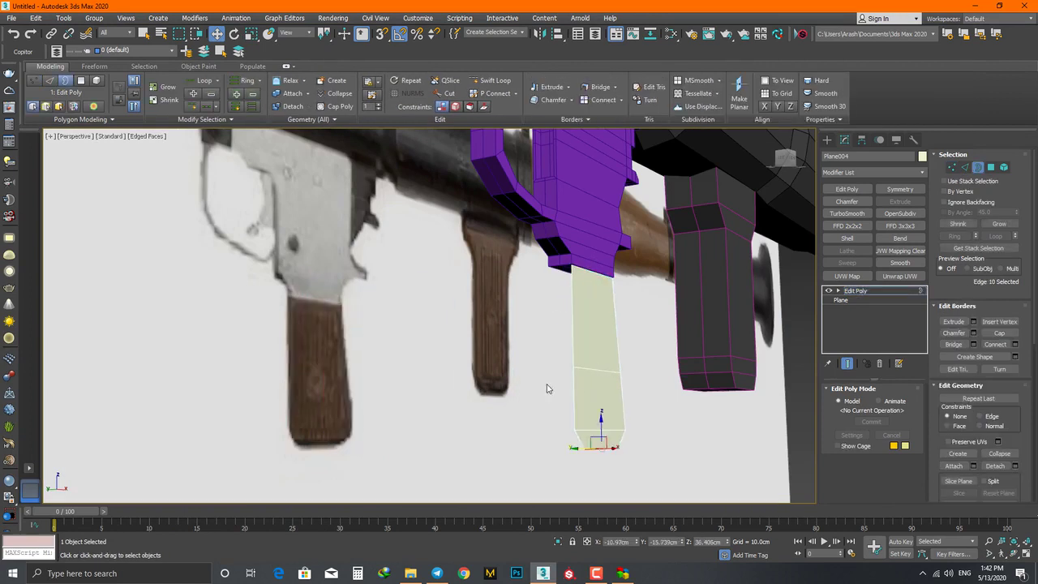
pyautogui.hotkey('ctrl', 'a')
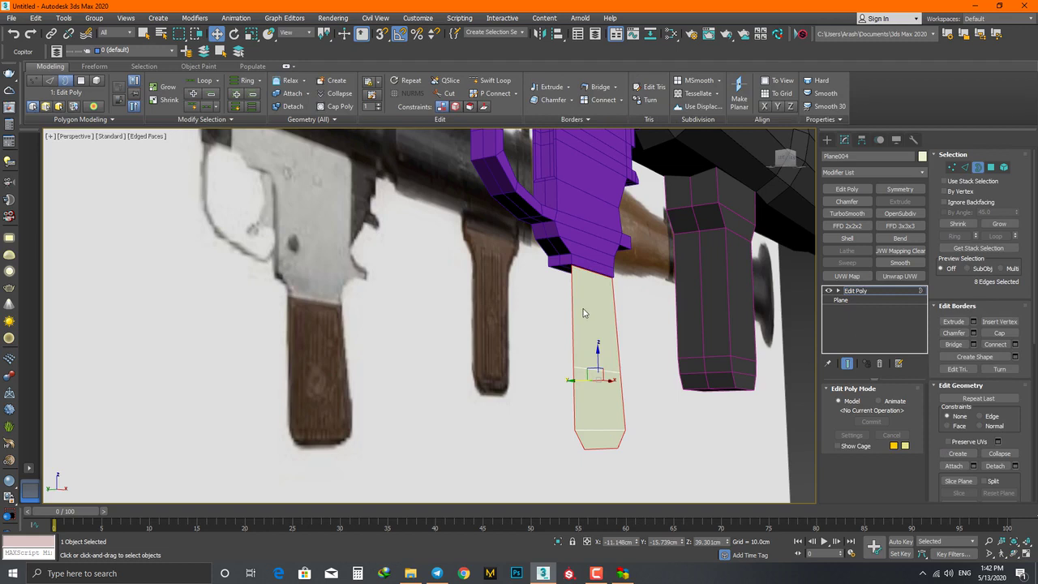
pyautogui.press('s')
pyautogui.scroll(2, 581, 315)
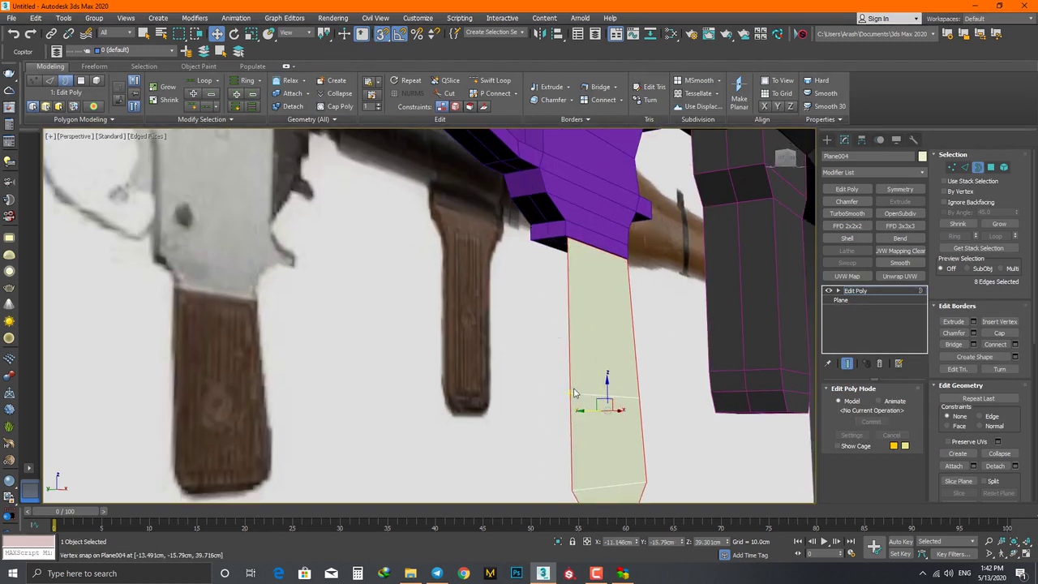
# Step: Add a Symmetry modifier to the grip with the mirror axis set to Z
pyautogui.click(901, 189)
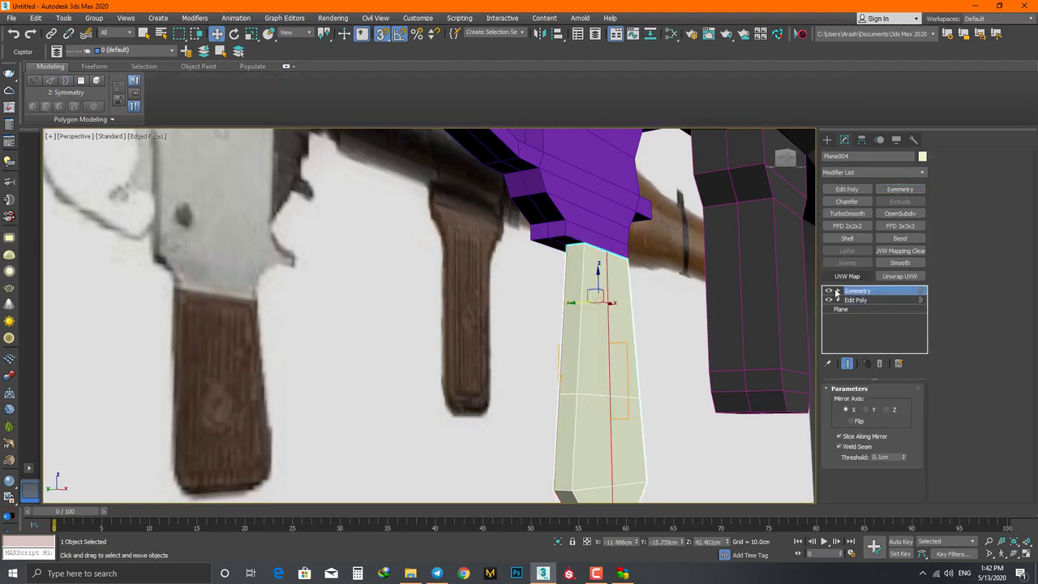
pyautogui.click(887, 410)
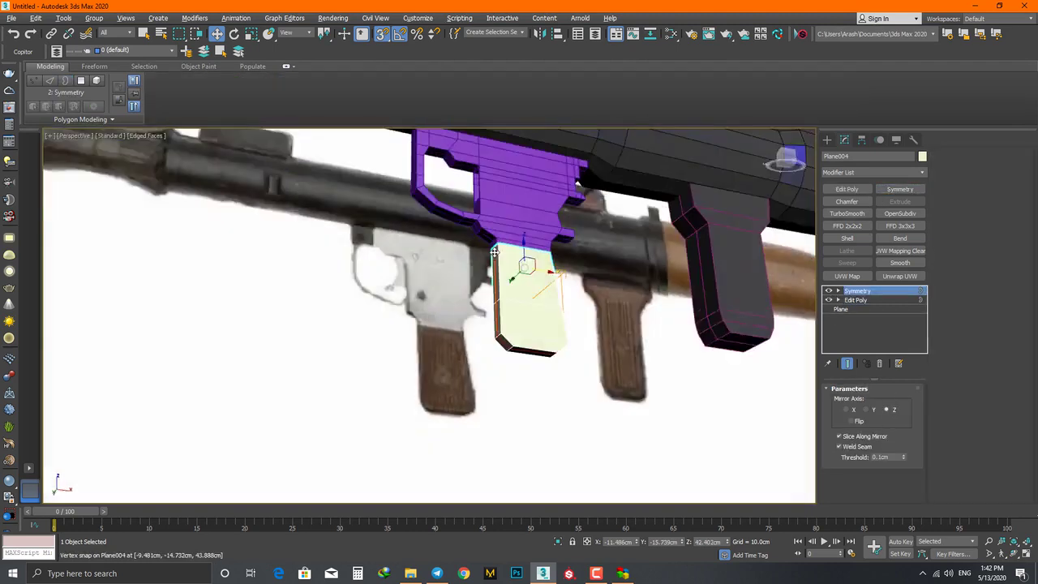
pyautogui.moveTo(497, 273)
pyautogui.keyDown('alt'); pyautogui.mouseDown(button='middle')
pyautogui.moveTo(514, 346)
pyautogui.moveTo(555, 382)
pyautogui.moveTo(596, 327)
pyautogui.moveTo(398, 331)
pyautogui.moveTo(468, 301)
pyautogui.mouseUp(button='middle'); pyautogui.keyUp('alt')
pyautogui.scroll(-3, 514, 346)
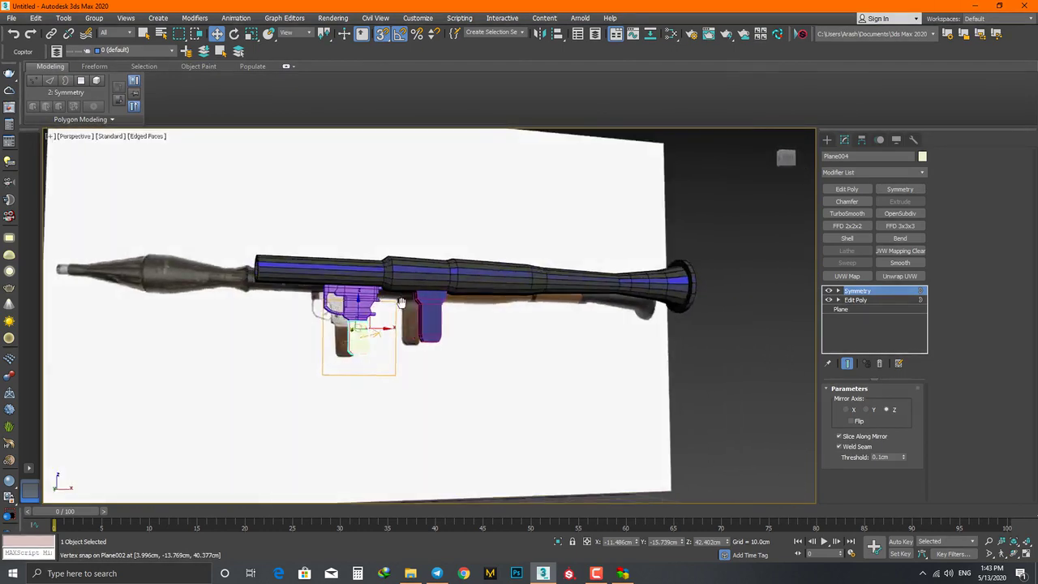
pyautogui.scroll(5, 468, 301)
pyautogui.scroll(-2, 468, 301)
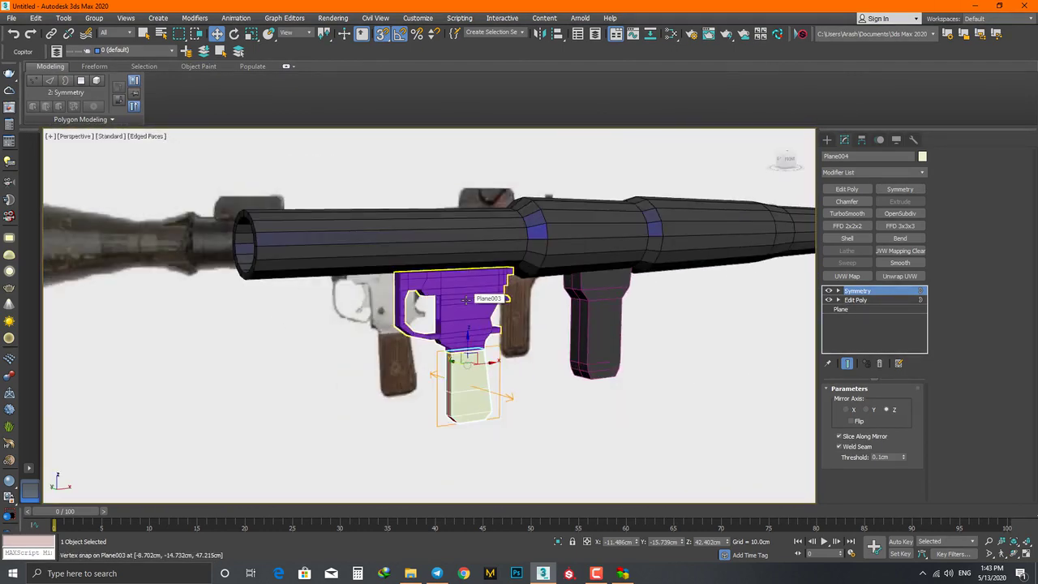
pyautogui.moveTo(468, 301)
pyautogui.keyDown('alt'); pyautogui.mouseDown(button='middle')
pyautogui.moveTo(451, 277)
pyautogui.moveTo(420, 289)
pyautogui.moveTo(448, 303)
pyautogui.moveTo(481, 297)
pyautogui.moveTo(539, 353)
pyautogui.moveTo(514, 330)
pyautogui.mouseUp(button='middle'); pyautogui.keyUp('alt')
# Step: Assign the dark Material #26 to the pistol grip, trigger housing and front grip together
pyautogui.keyDown('ctrl'); pyautogui.moveTo(514, 330); pyautogui.dragTo(603, 342); pyautogui.keyUp('ctrl')
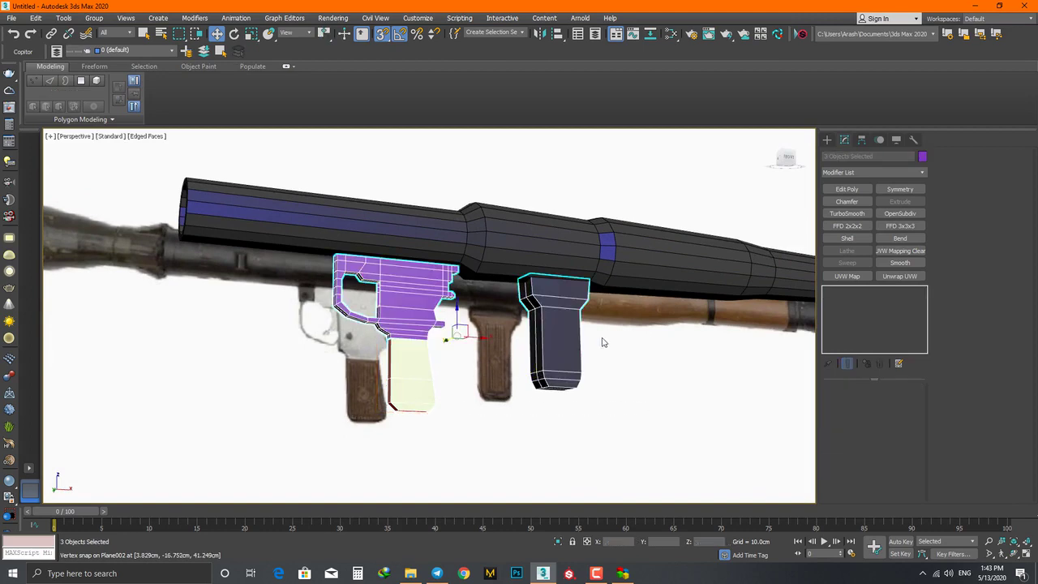
pyautogui.press('m')
pyautogui.click(631, 204)
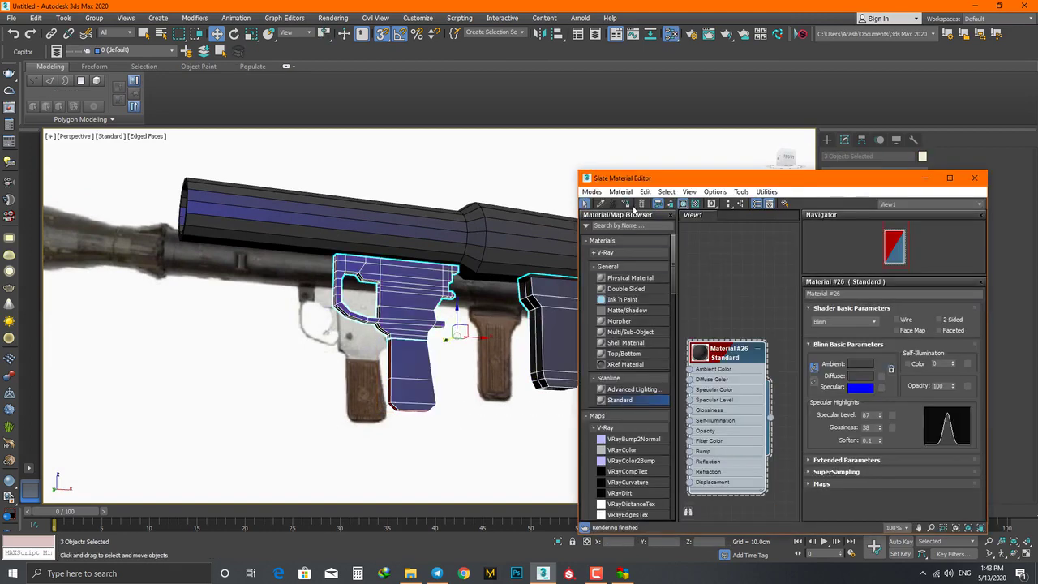
pyautogui.click(976, 180)
pyautogui.click(922, 156)
pyautogui.click(557, 343)
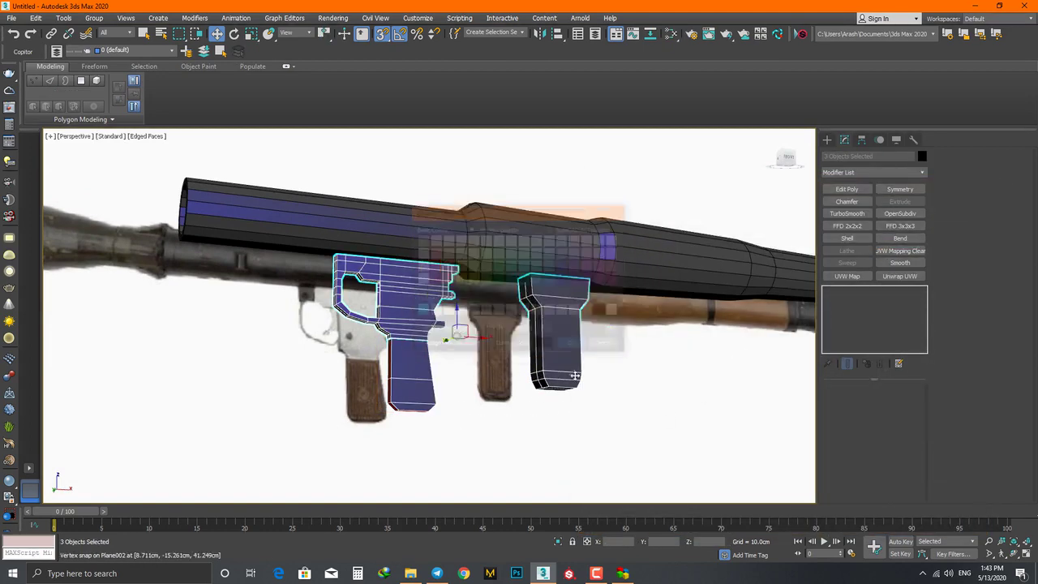
pyautogui.click(601, 436)
pyautogui.scroll(-3, 600, 436)
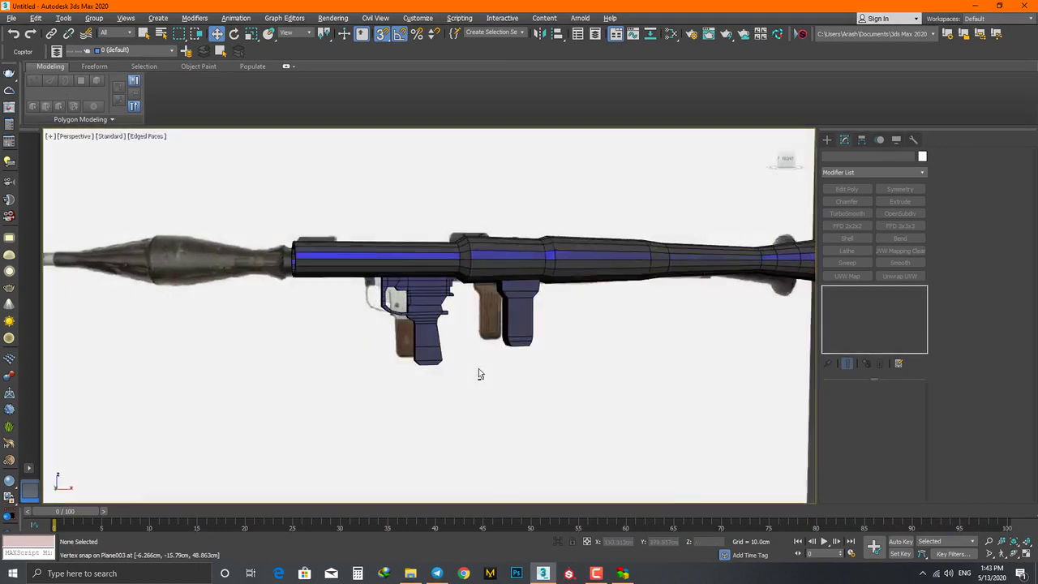